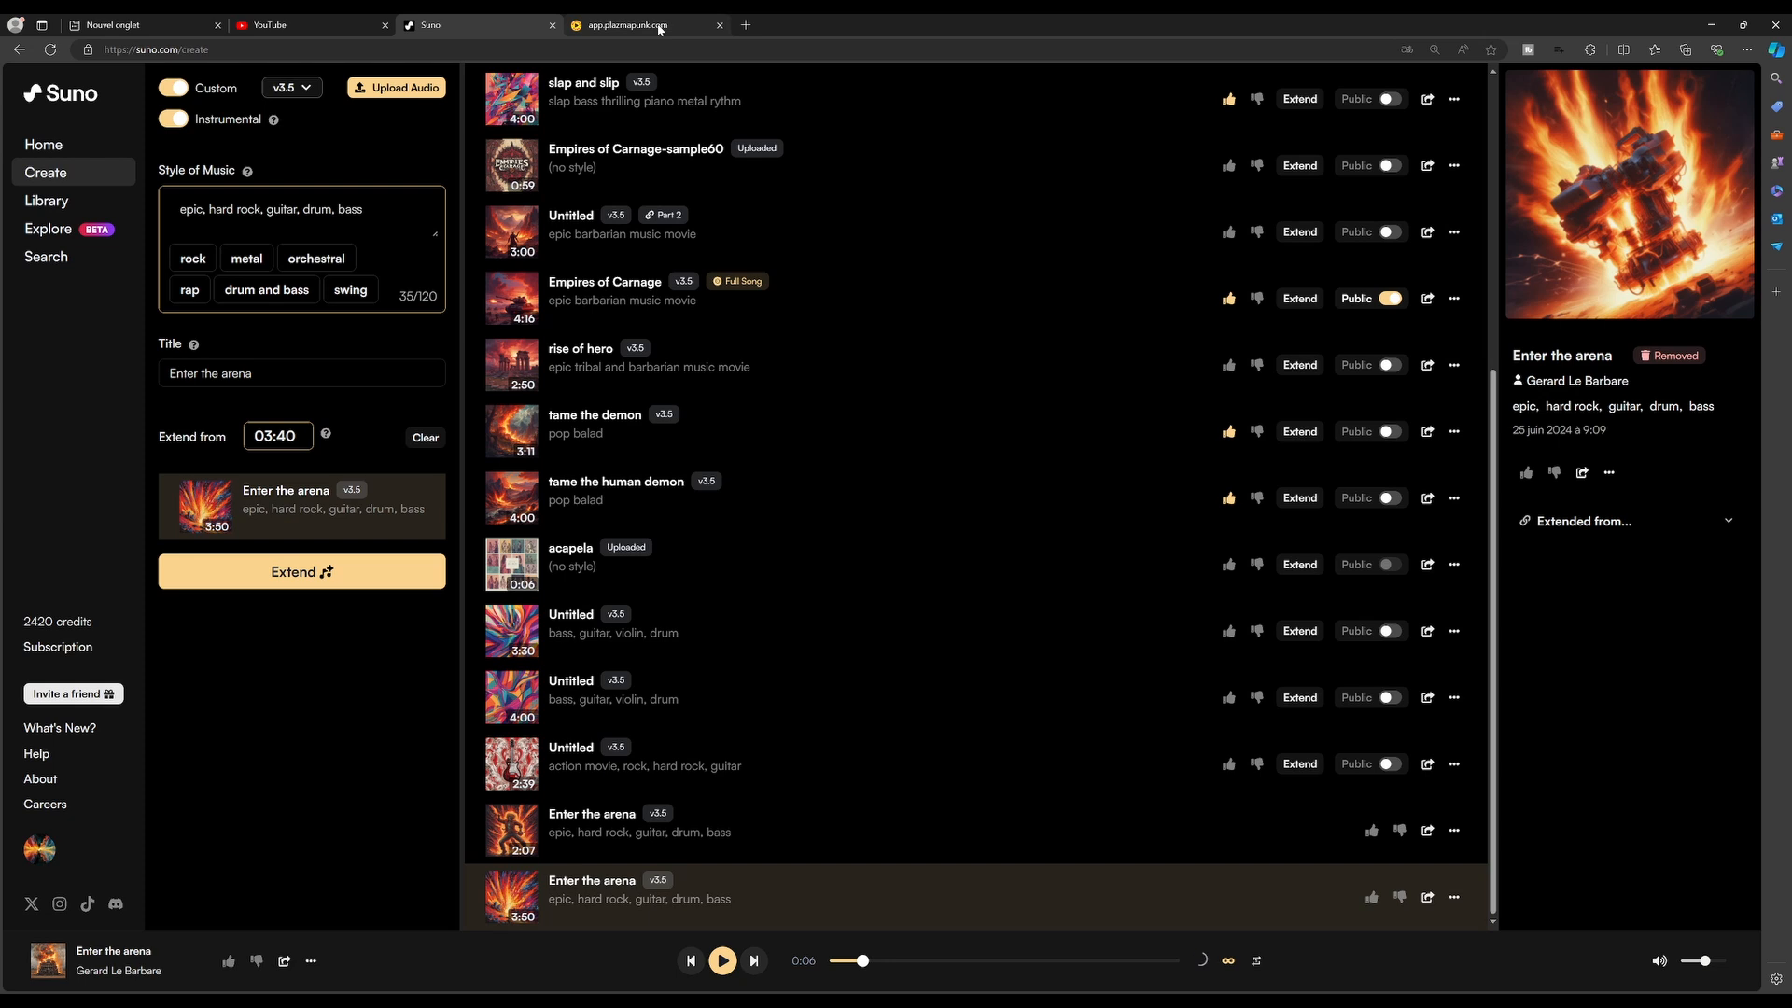
Switch to the Plazmapunk tab and toggle Easy Mode on, then back off
click(659, 28)
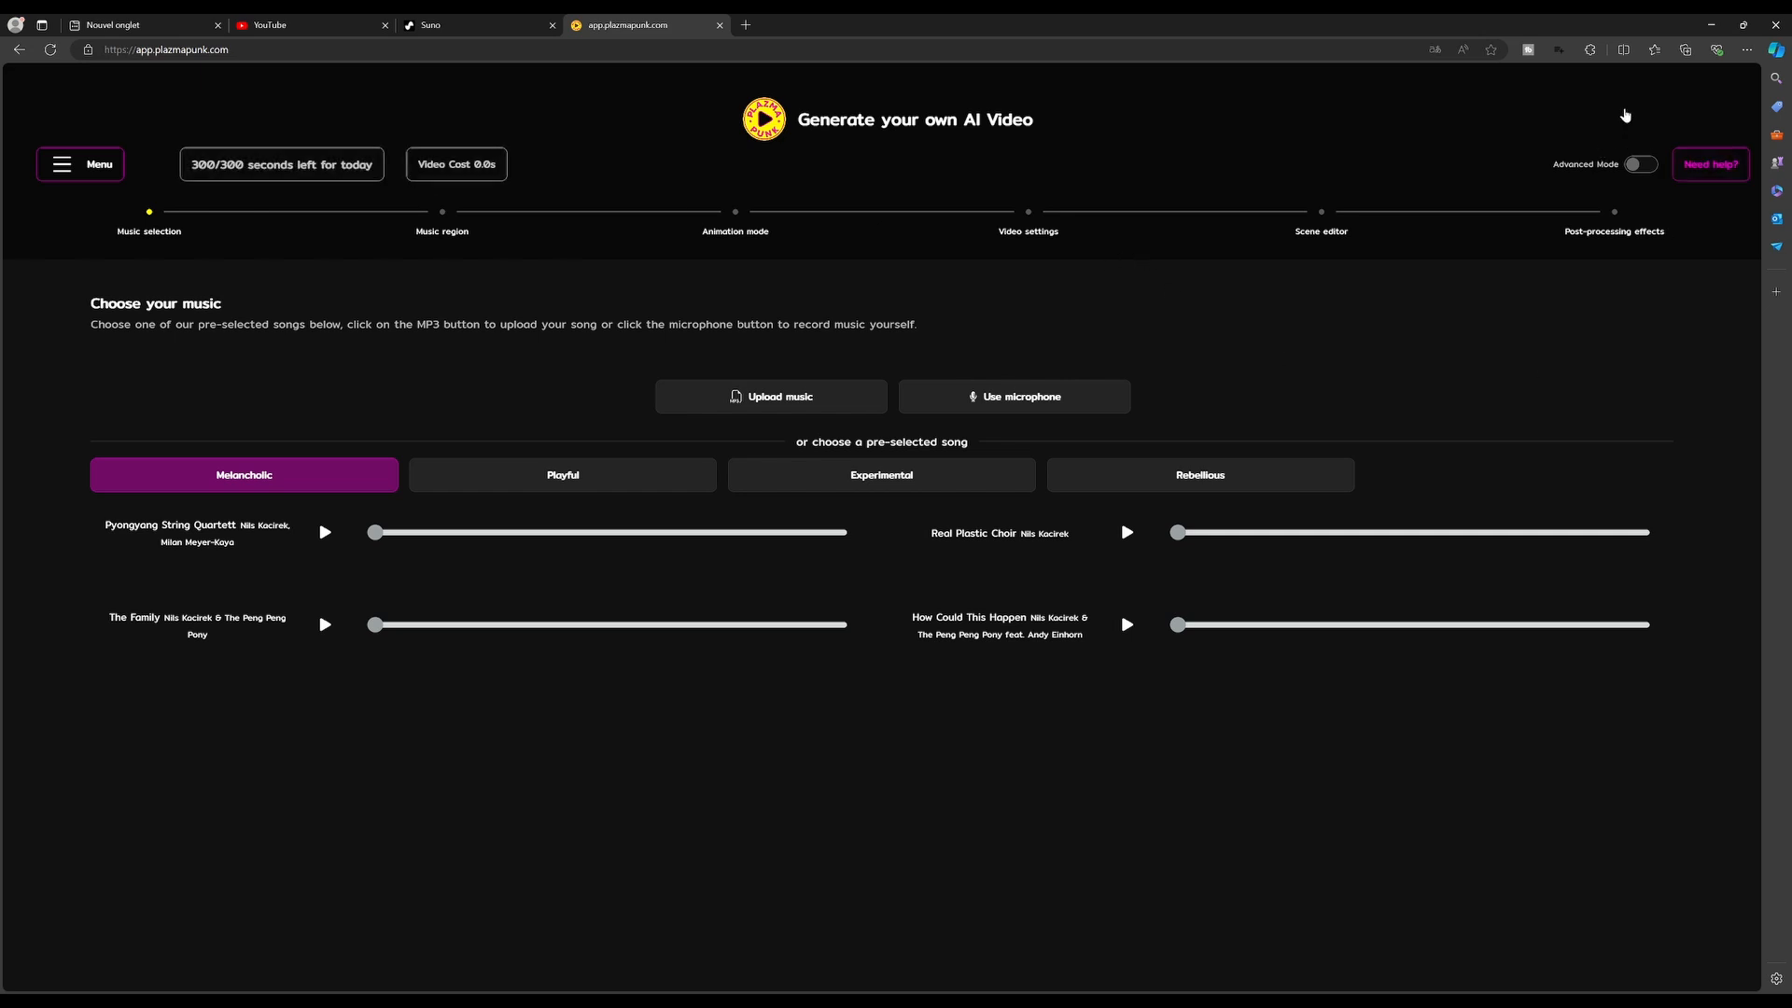
click(1643, 168)
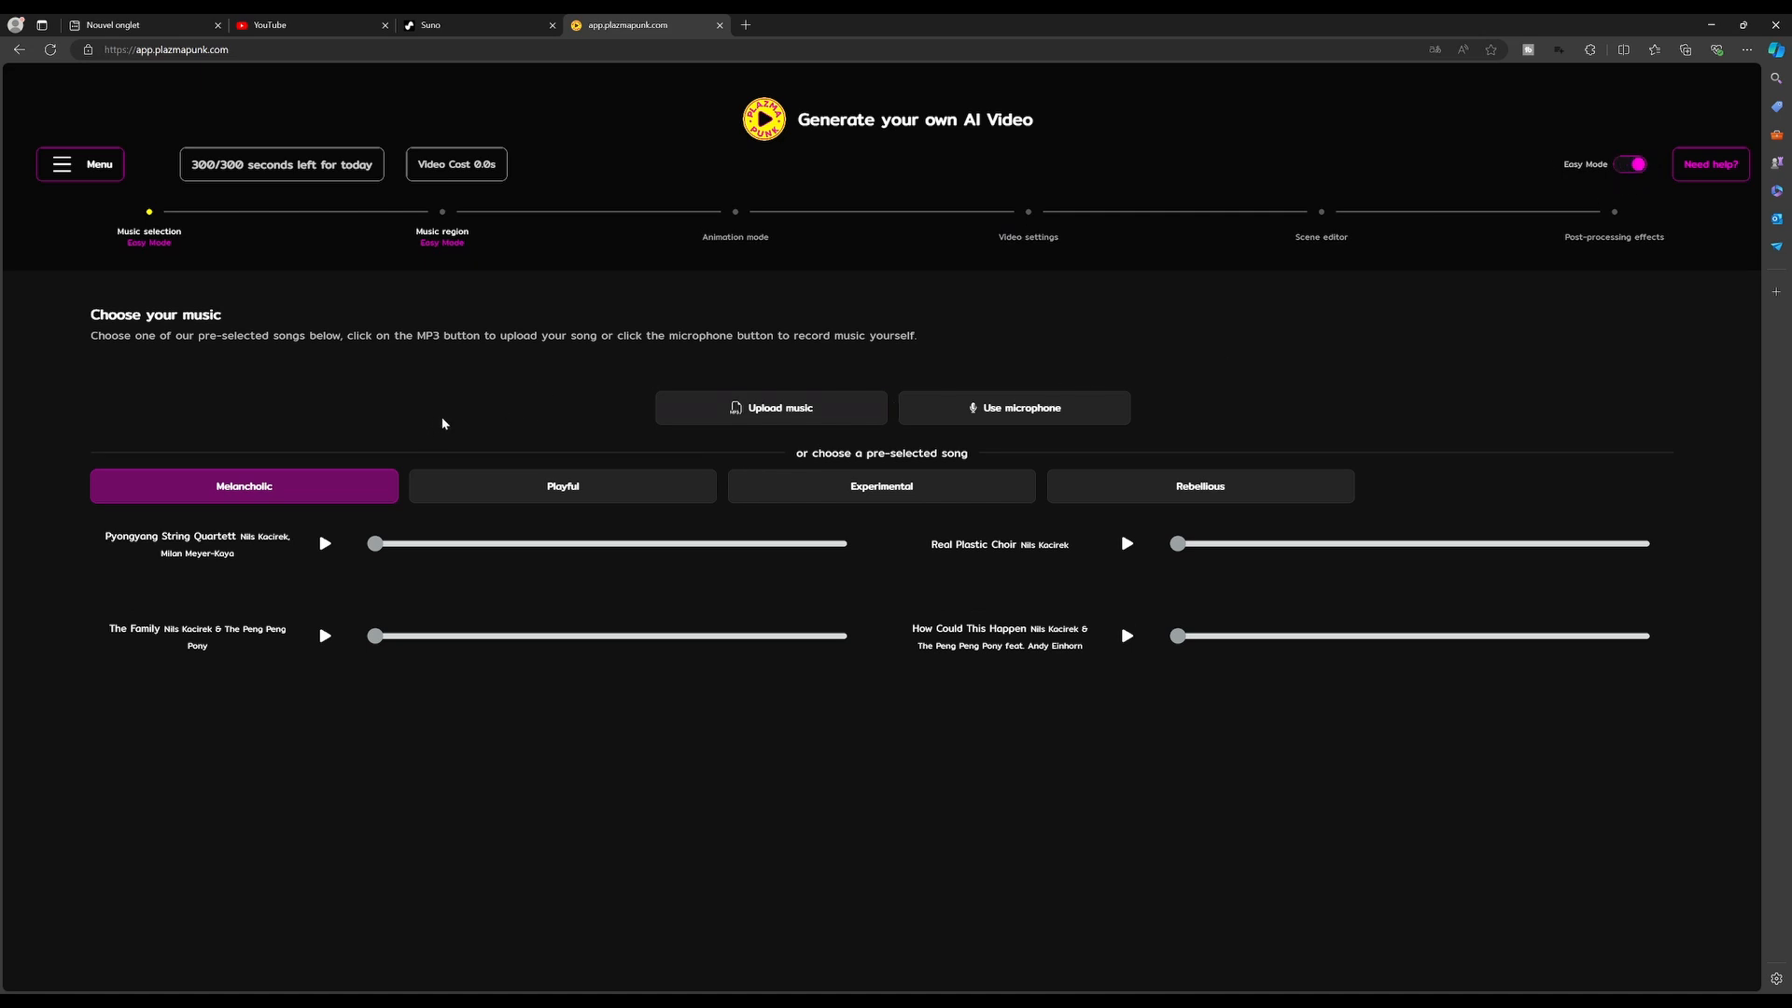
click(1053, 498)
click(1624, 168)
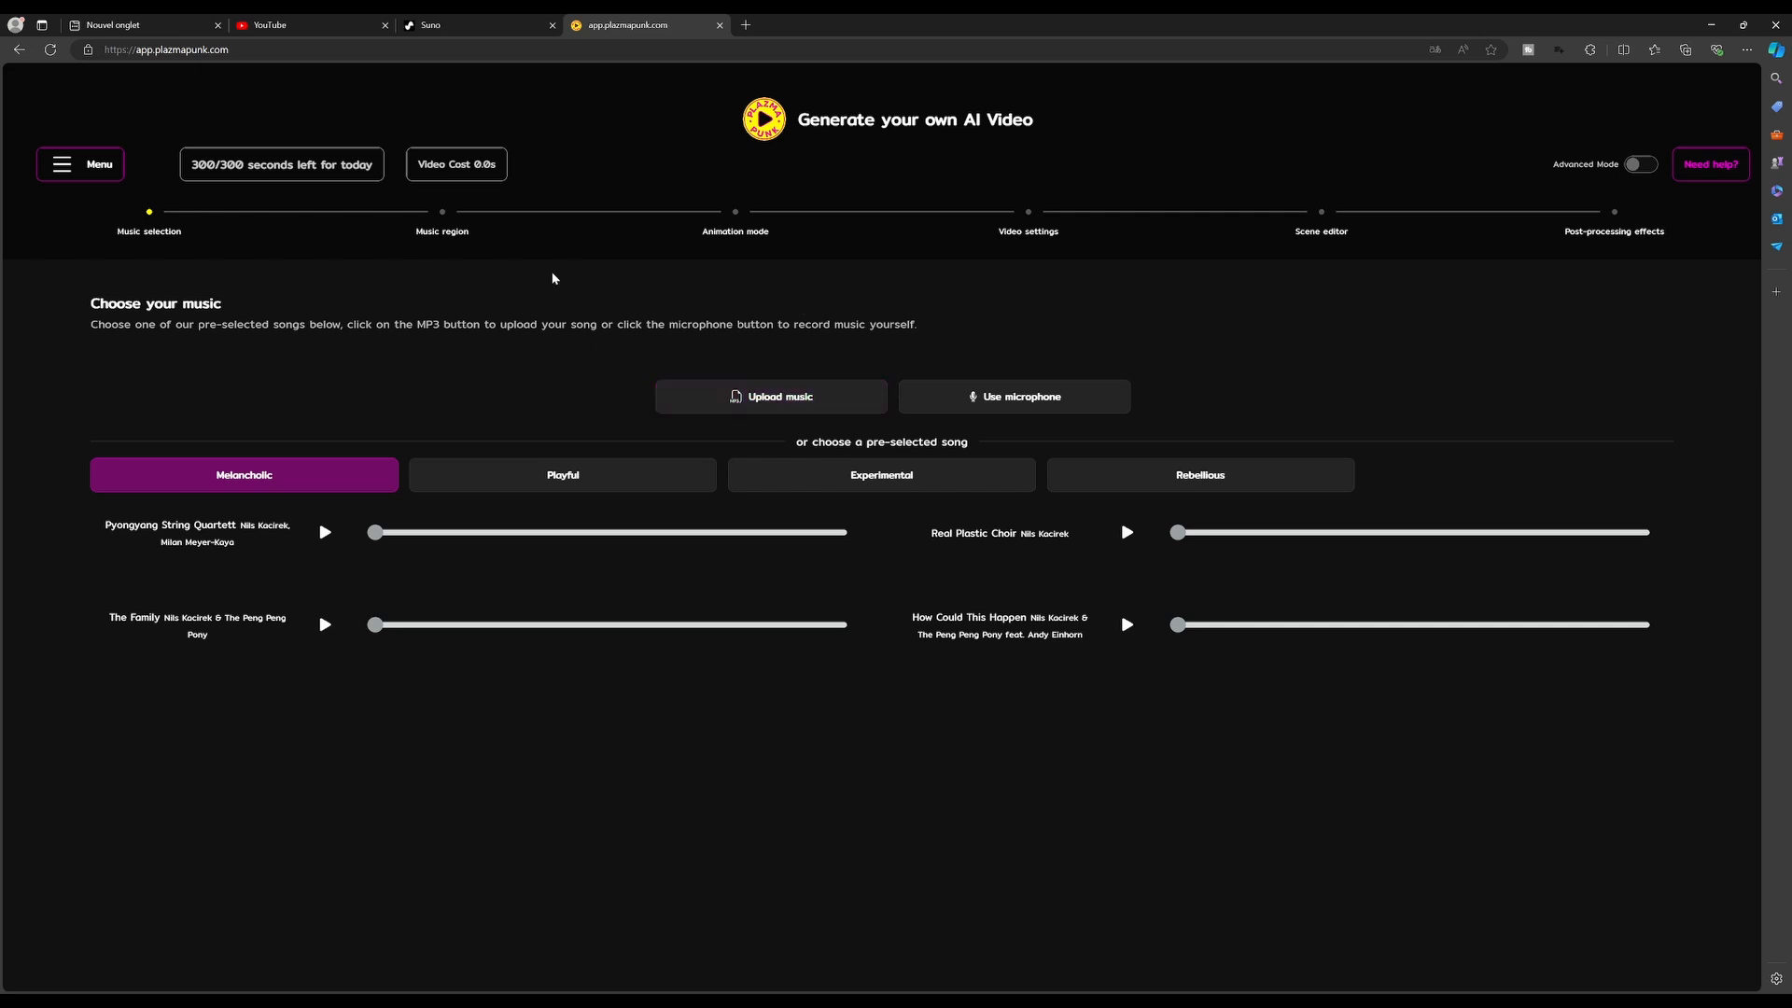
Upload the song file Enter the arena.mp3 and analyze it
click(767, 398)
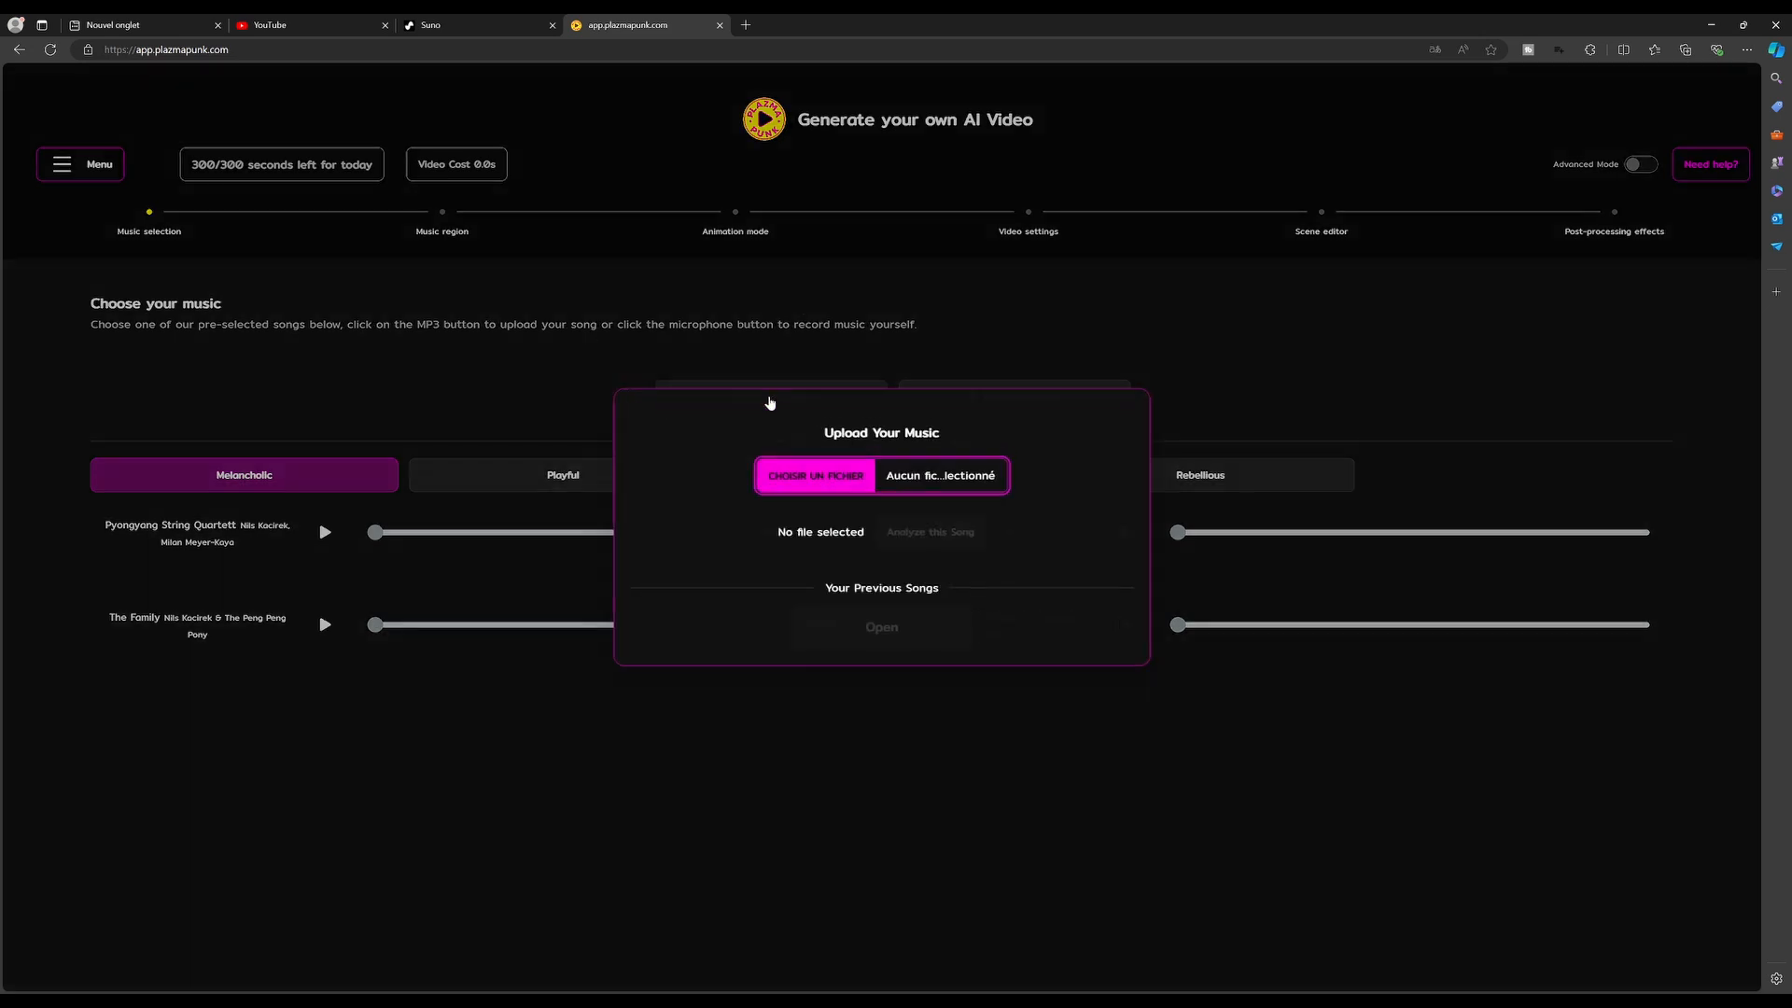
click(855, 490)
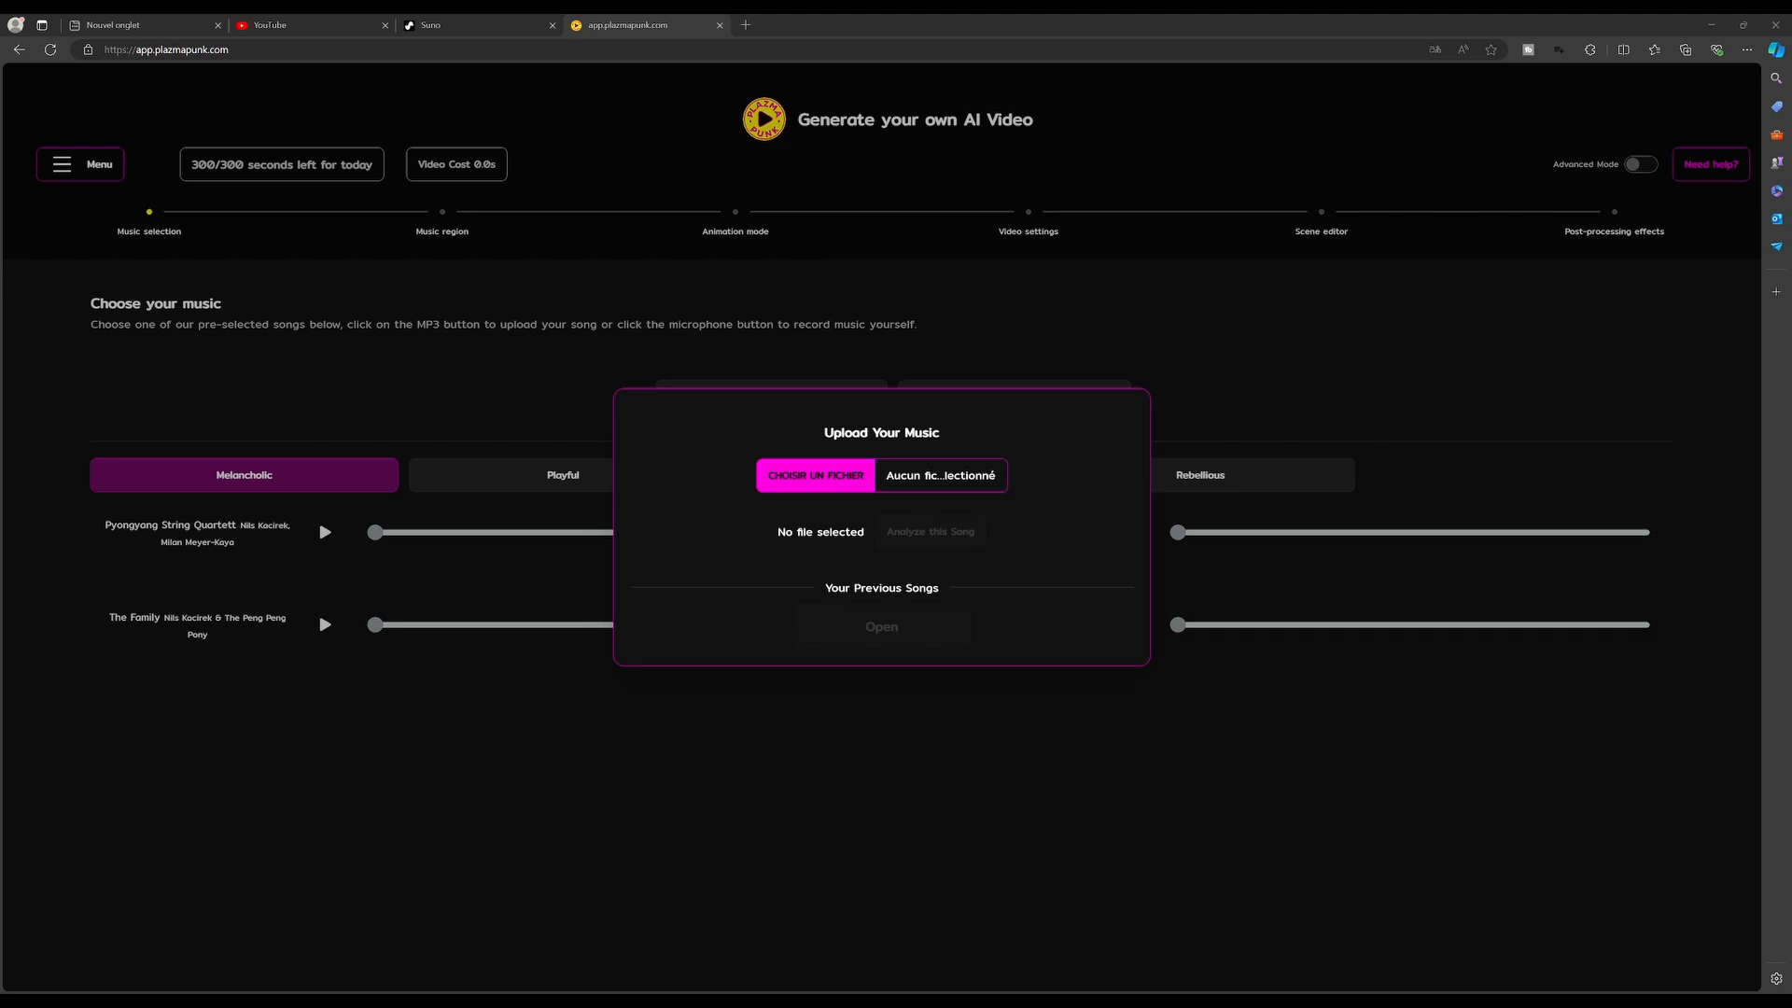
double_click(809, 428)
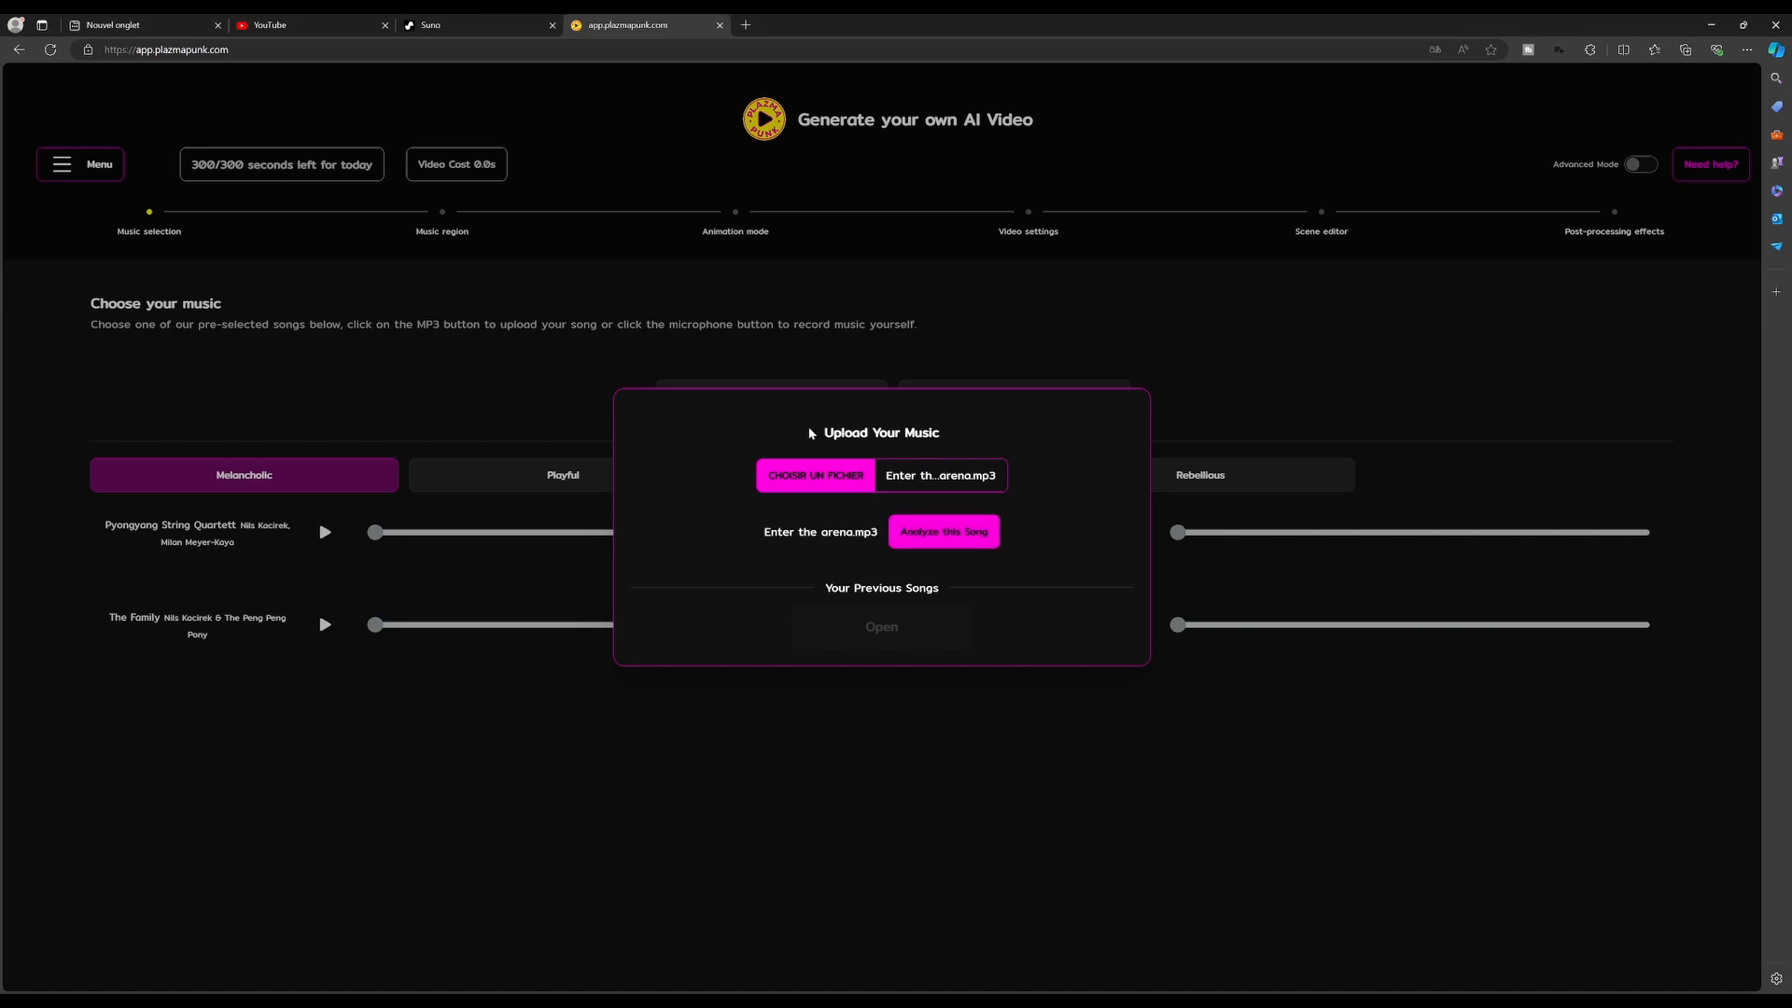
click(950, 534)
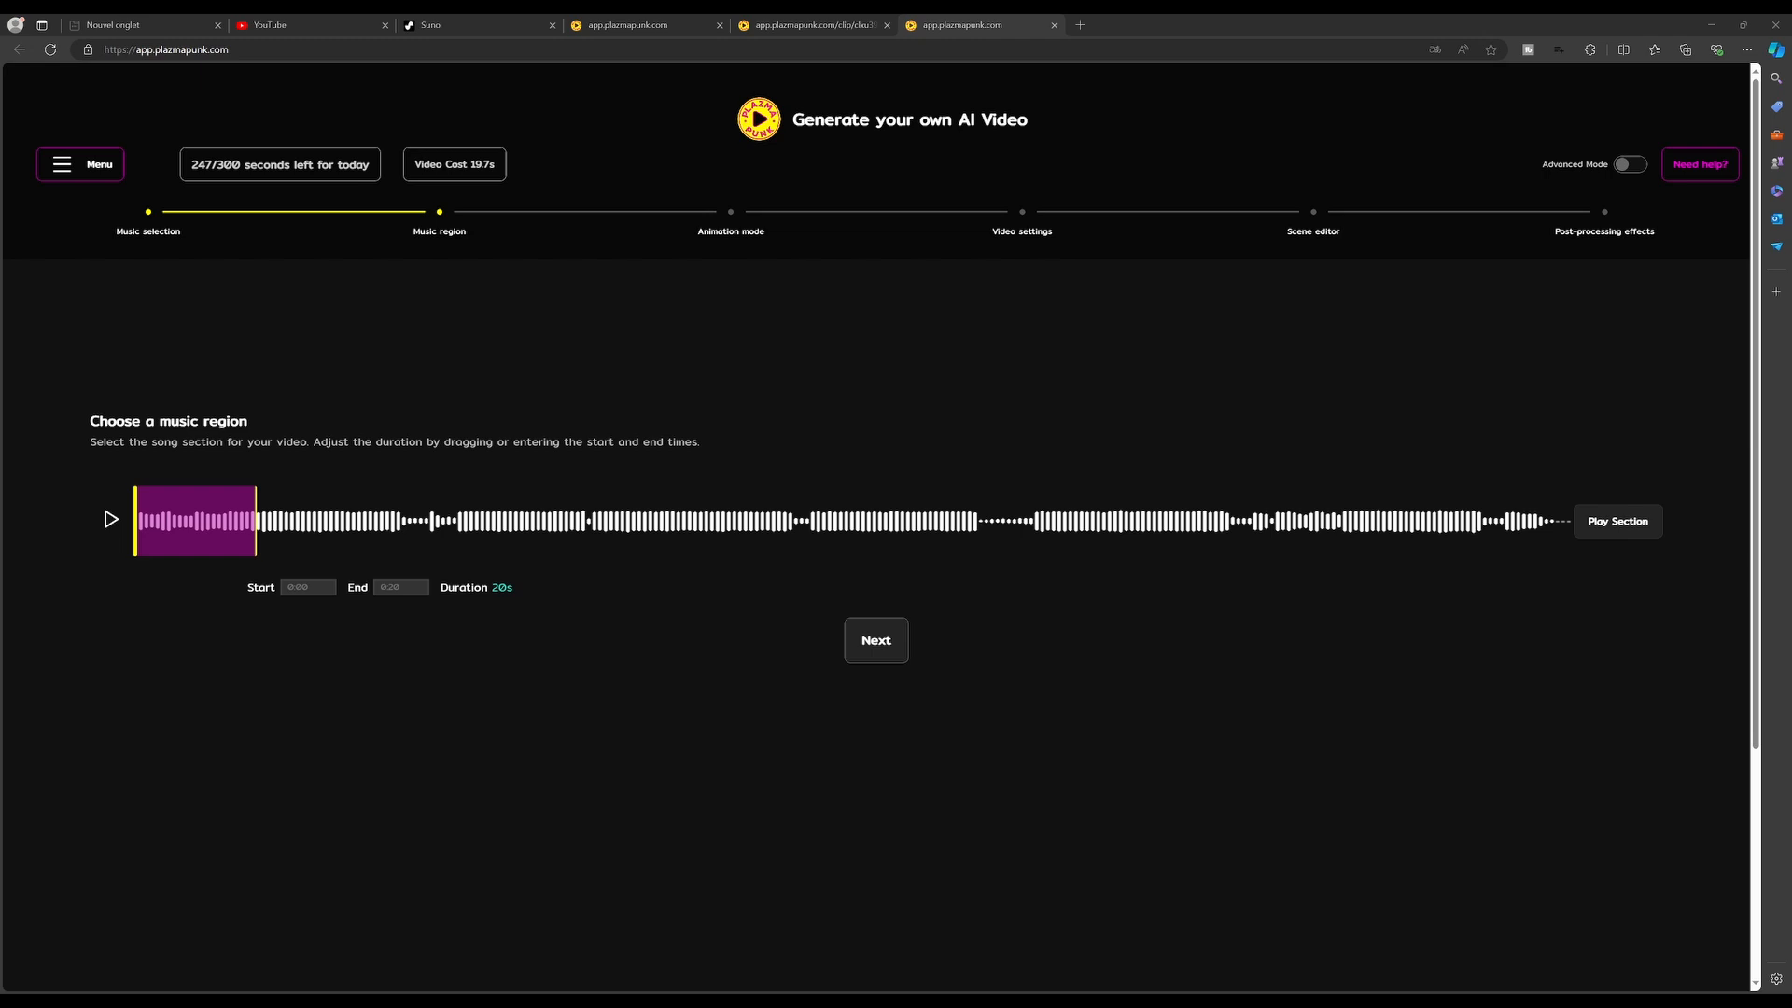
Resize the music region's end and restore it to 20 seconds from 0:00, then play the region
drag(254, 548, 218, 538)
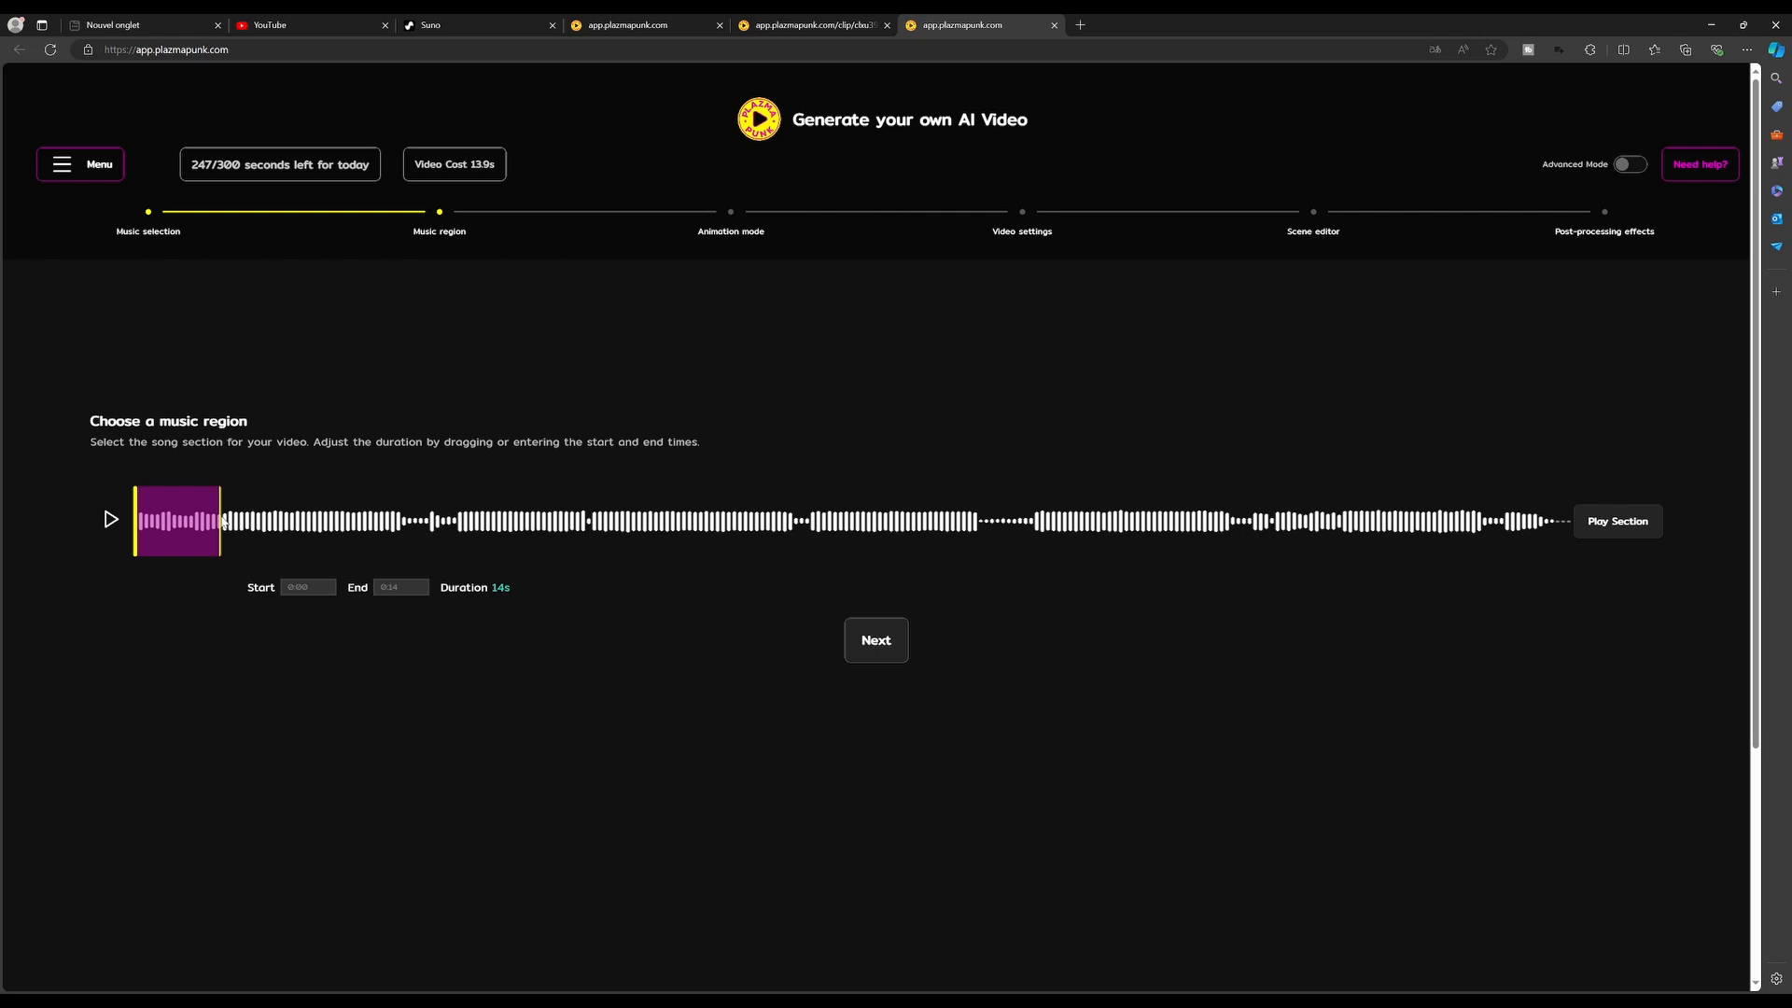
drag(215, 519, 253, 520)
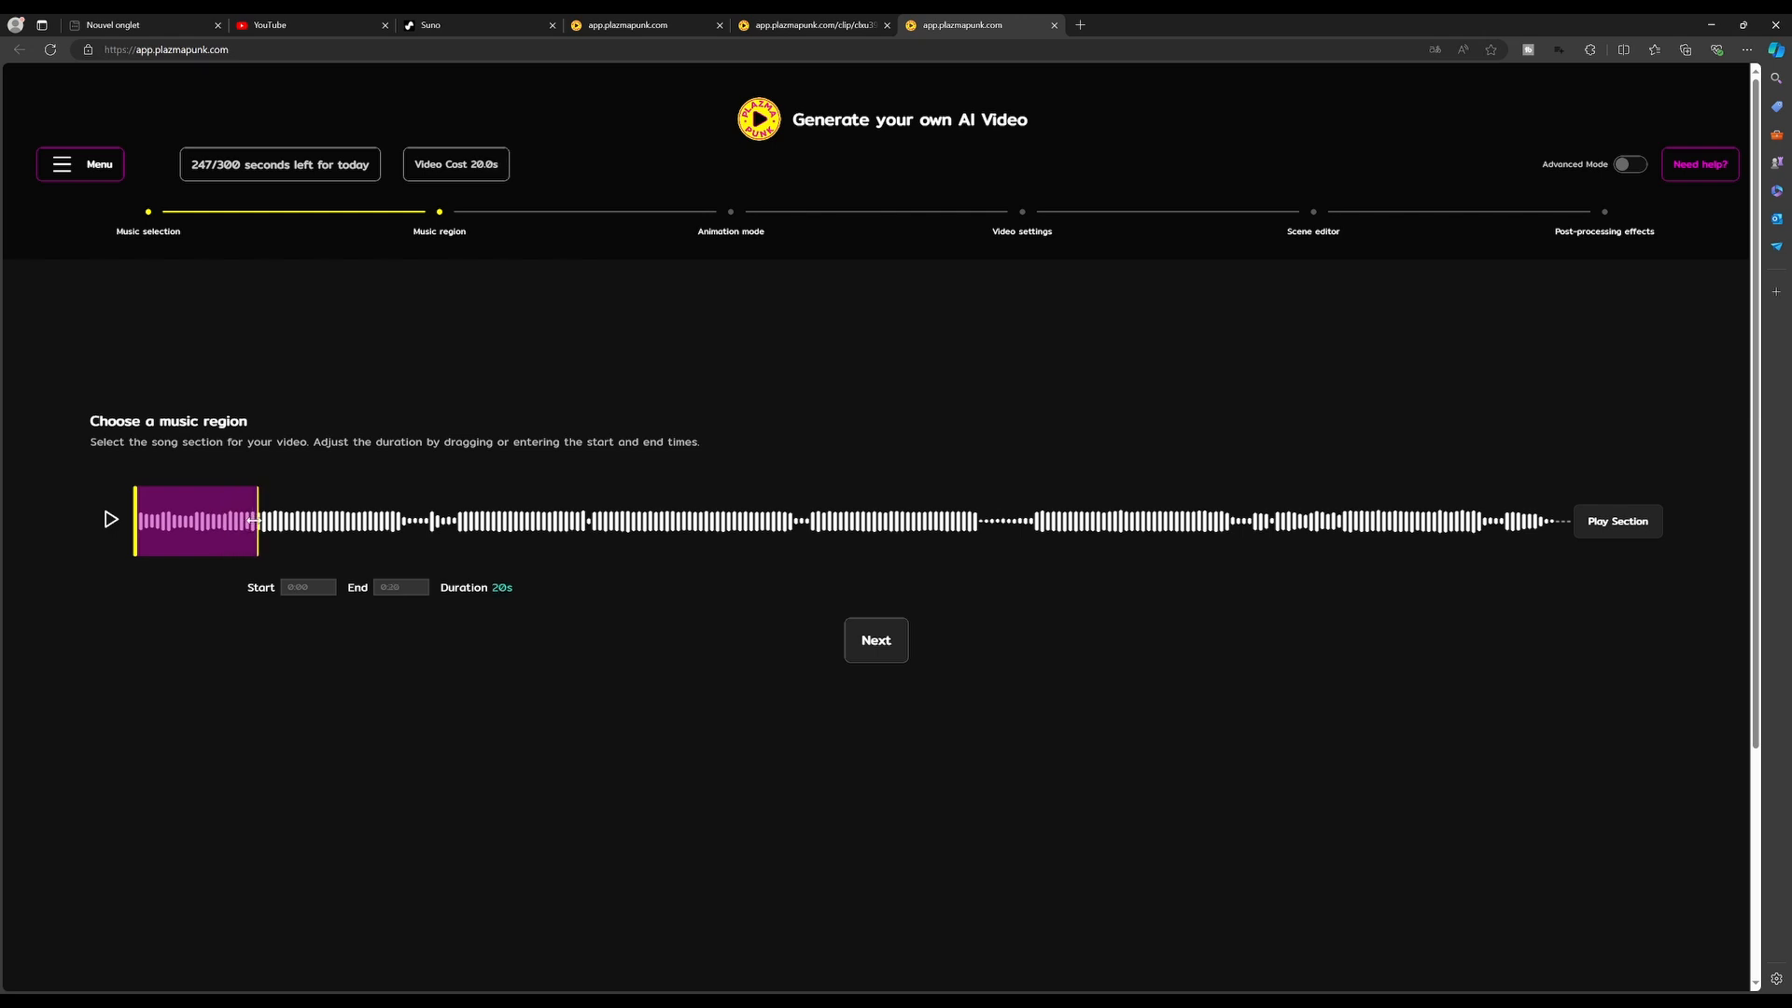
click(112, 520)
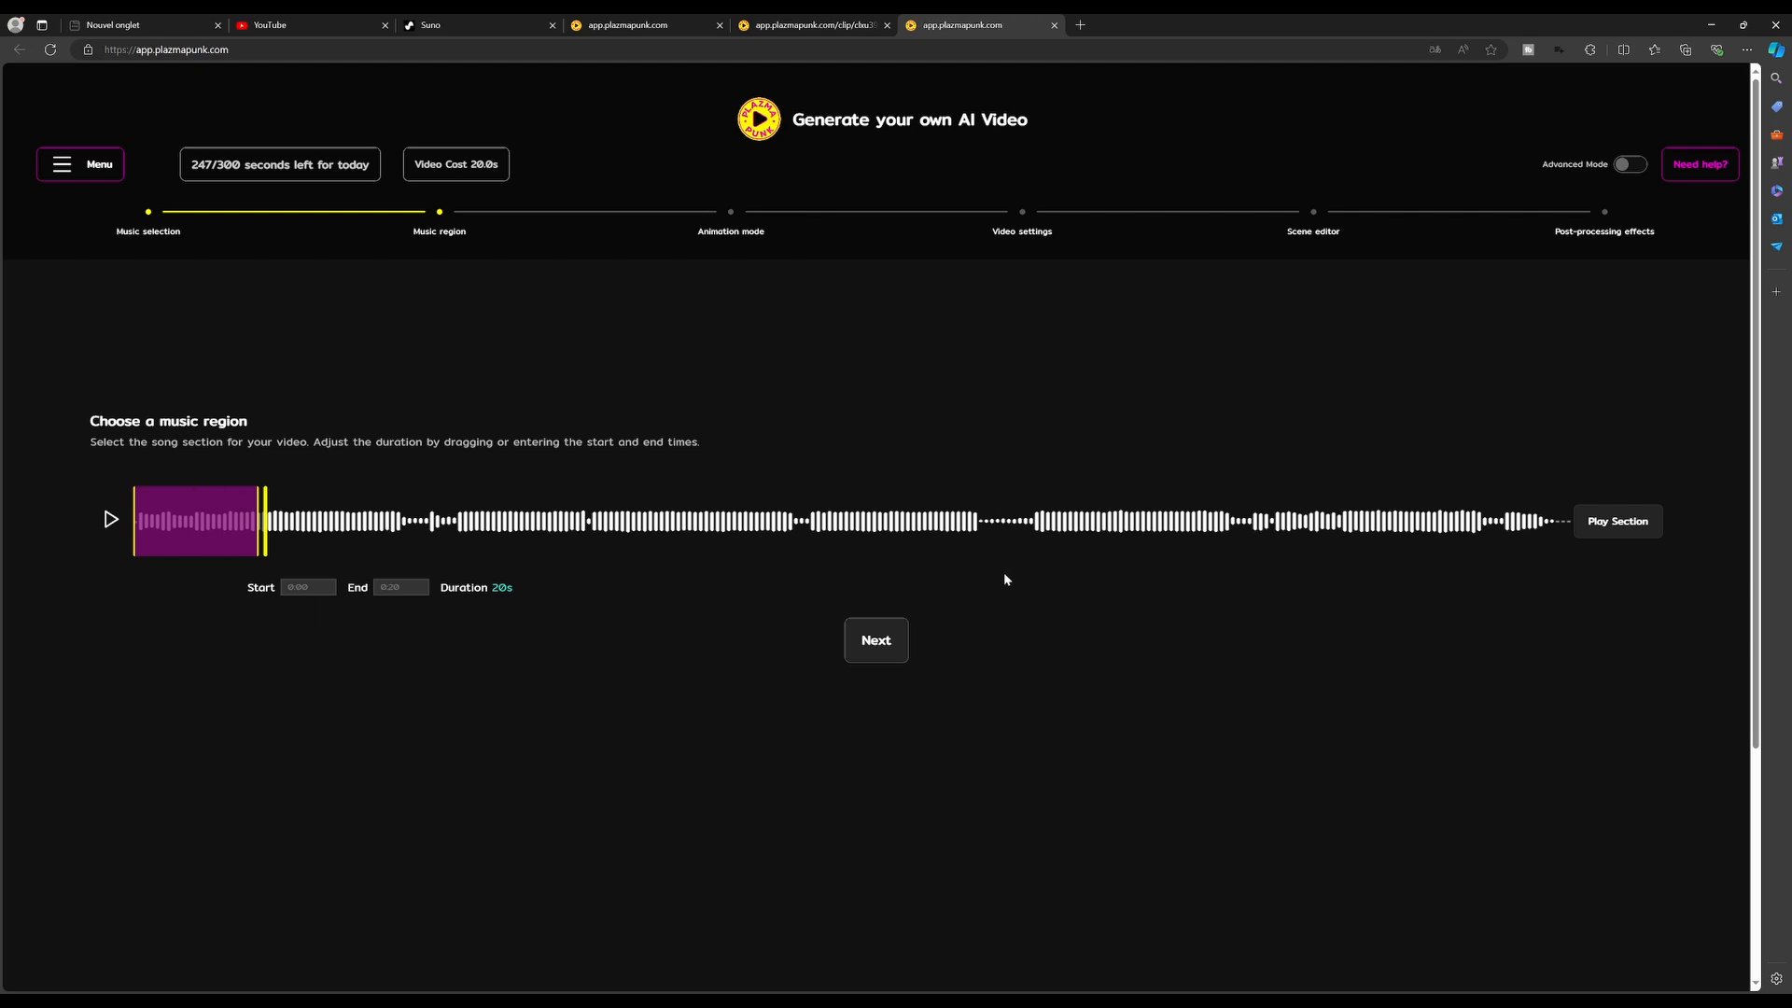
Continue to the animation mode step and select Storyboard mode
click(877, 644)
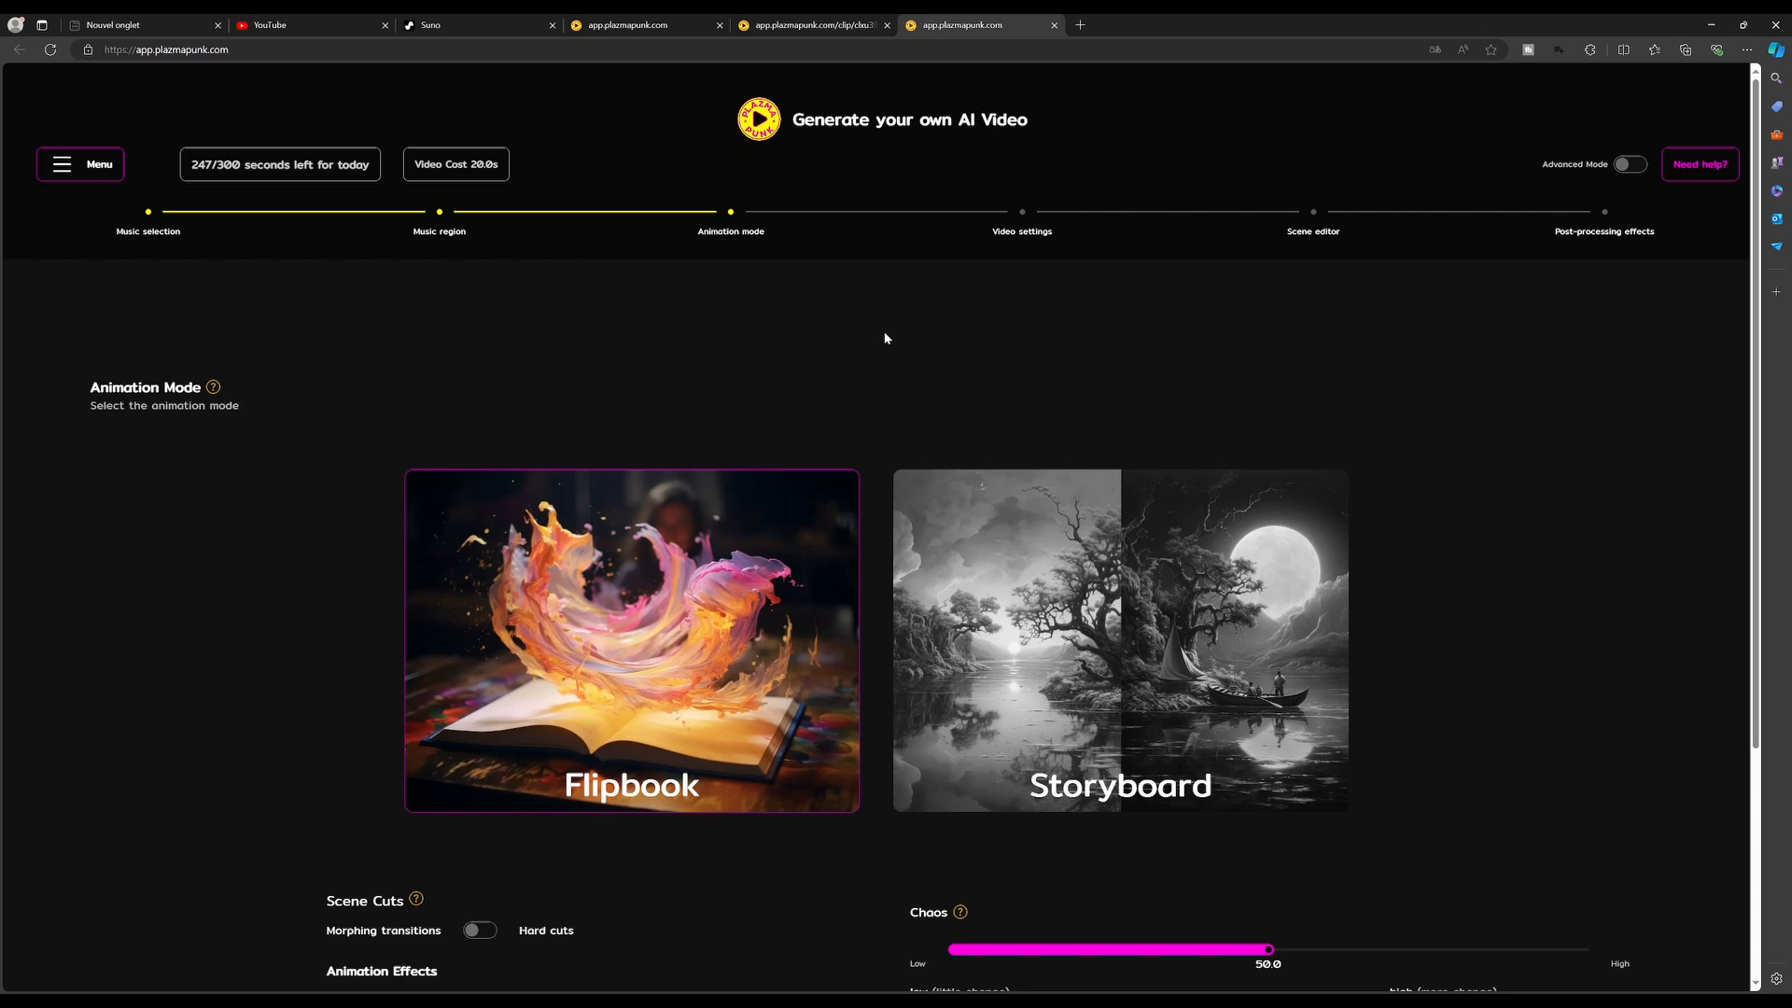
scroll(877, 336, down, 1)
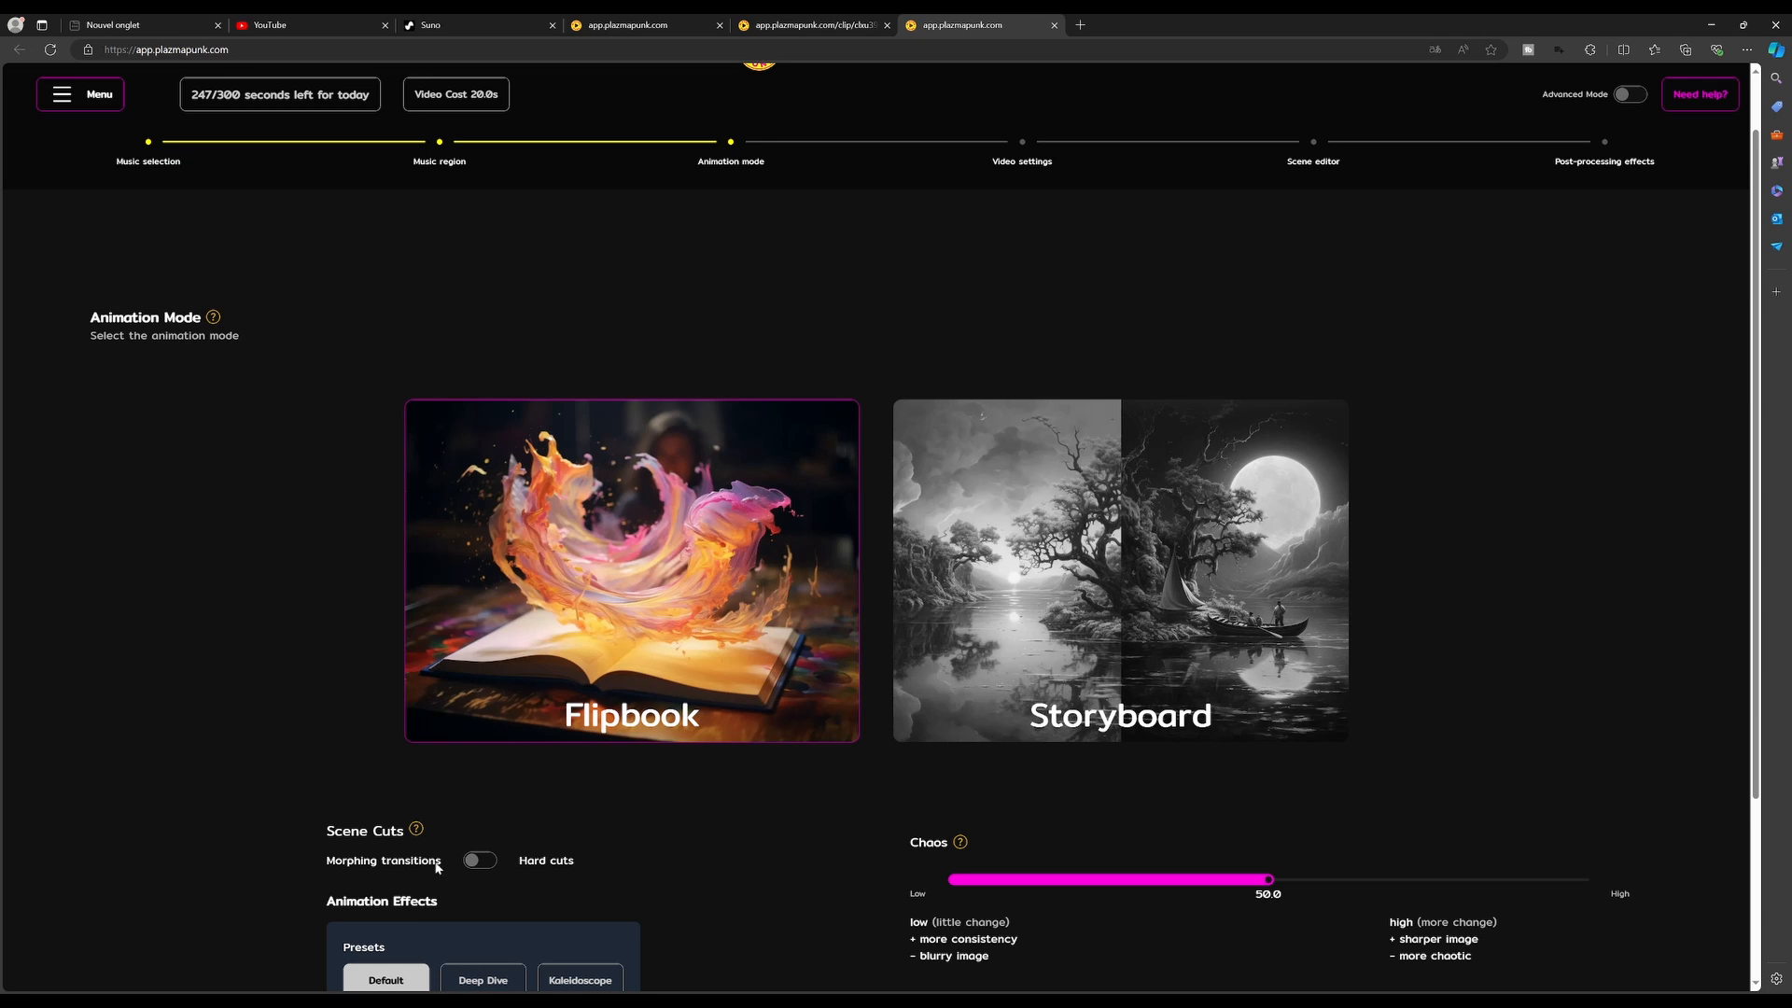
click(1083, 572)
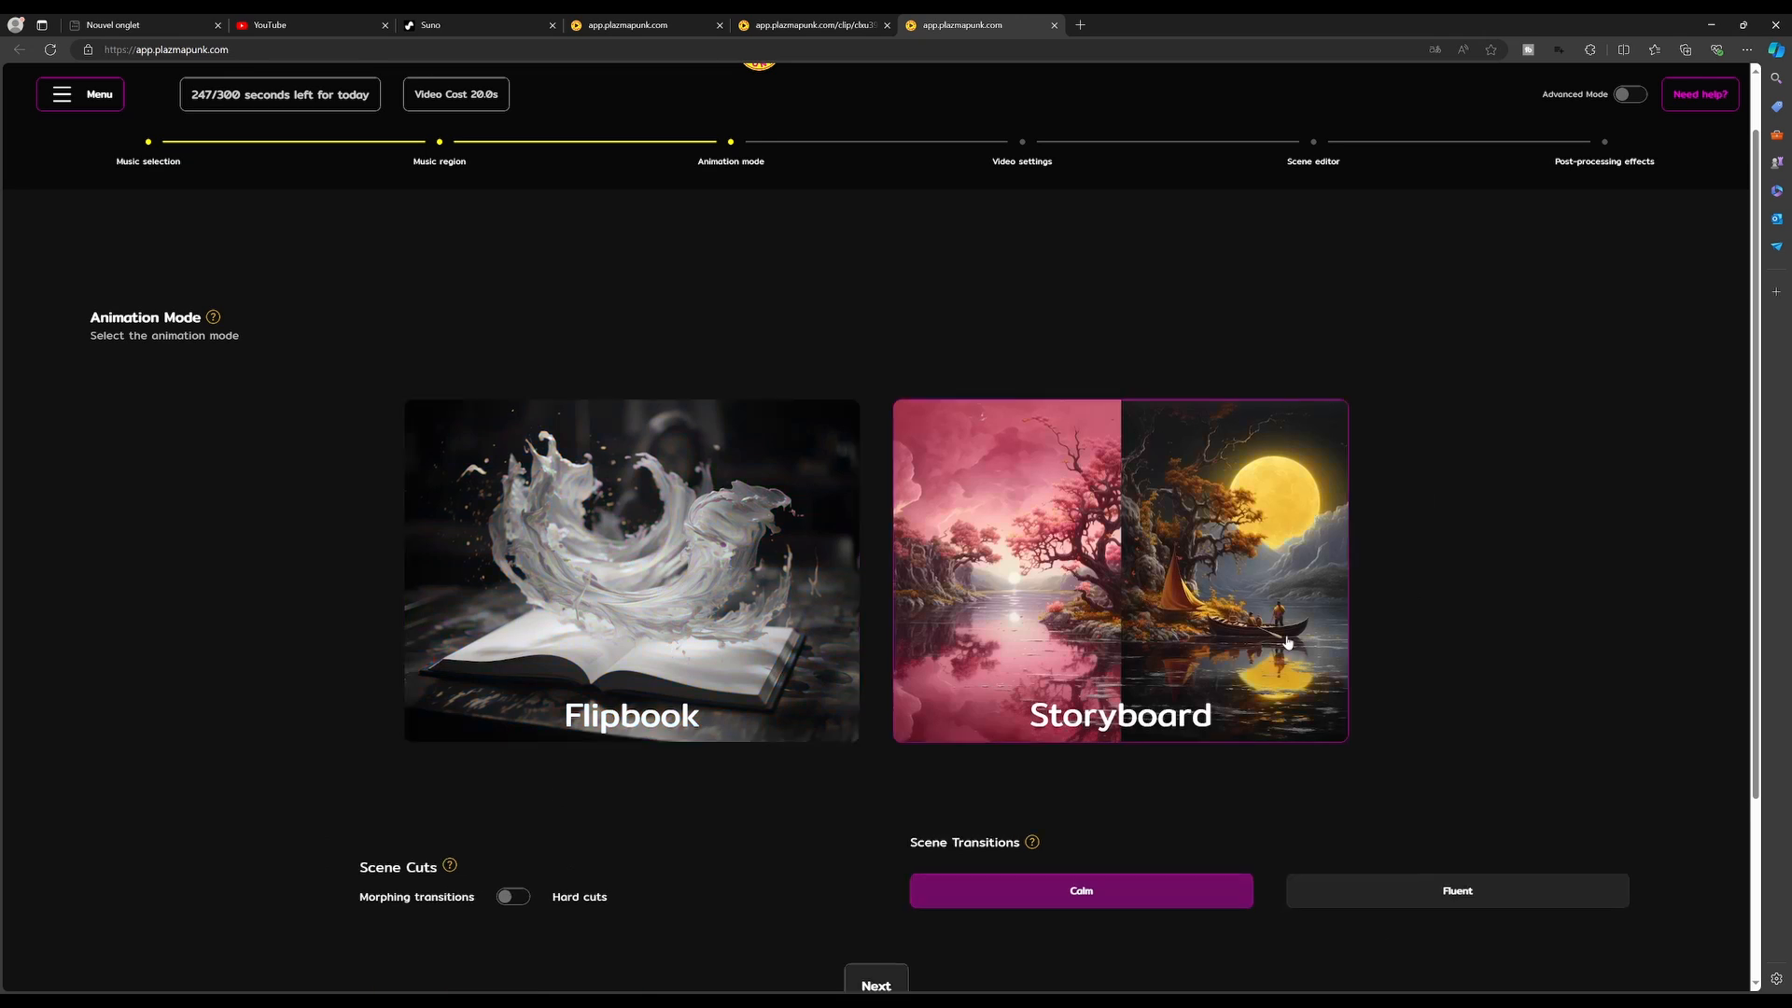
scroll(775, 317, down, 2)
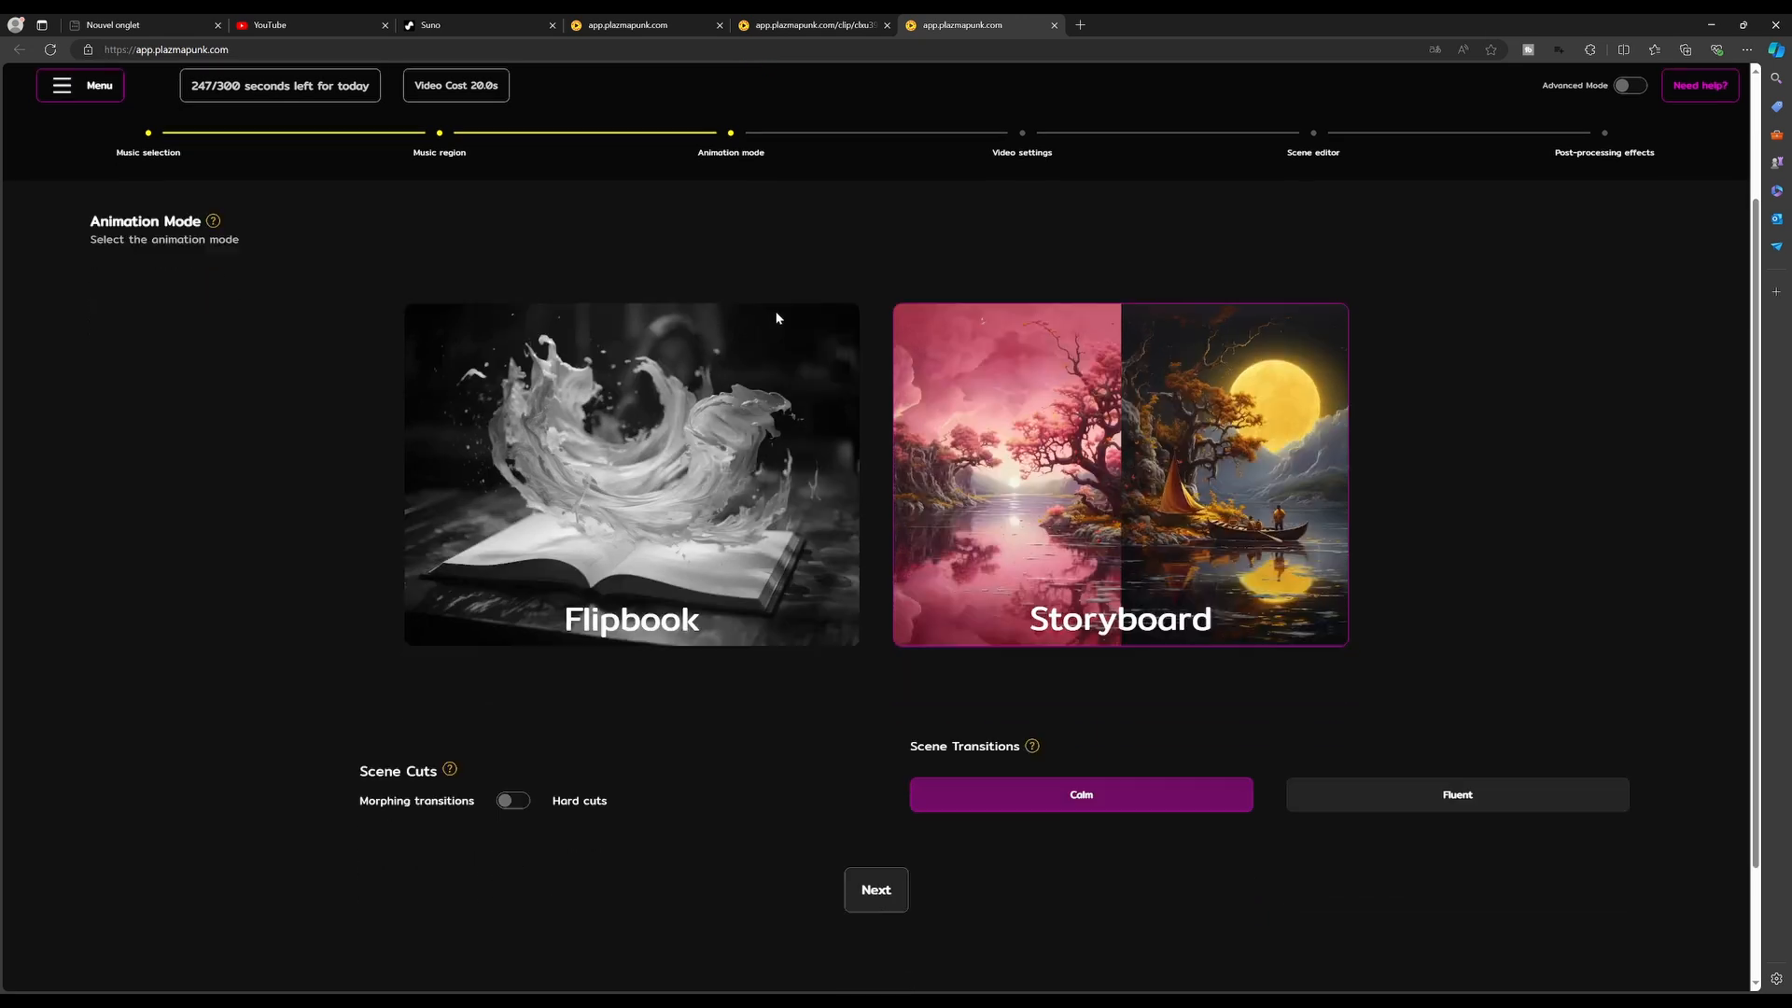
scroll(820, 314, up, 1)
scroll(847, 302, up, 1)
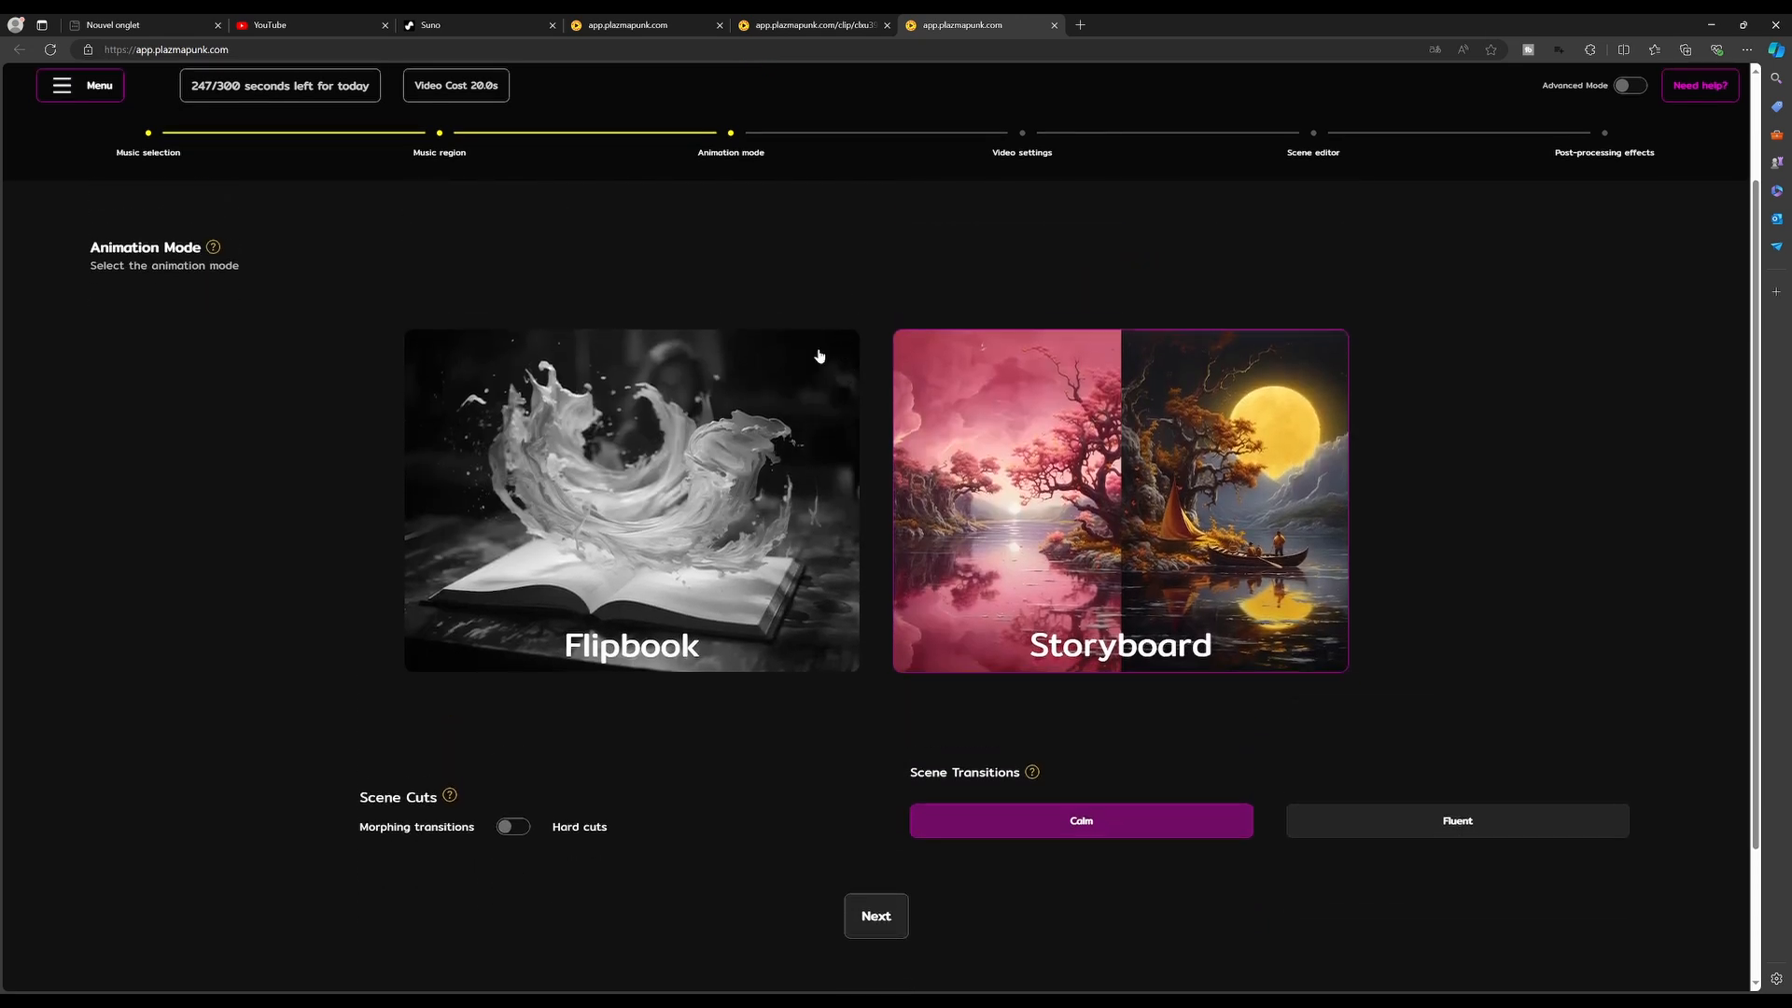
Select the Flipbook animation mode
click(598, 522)
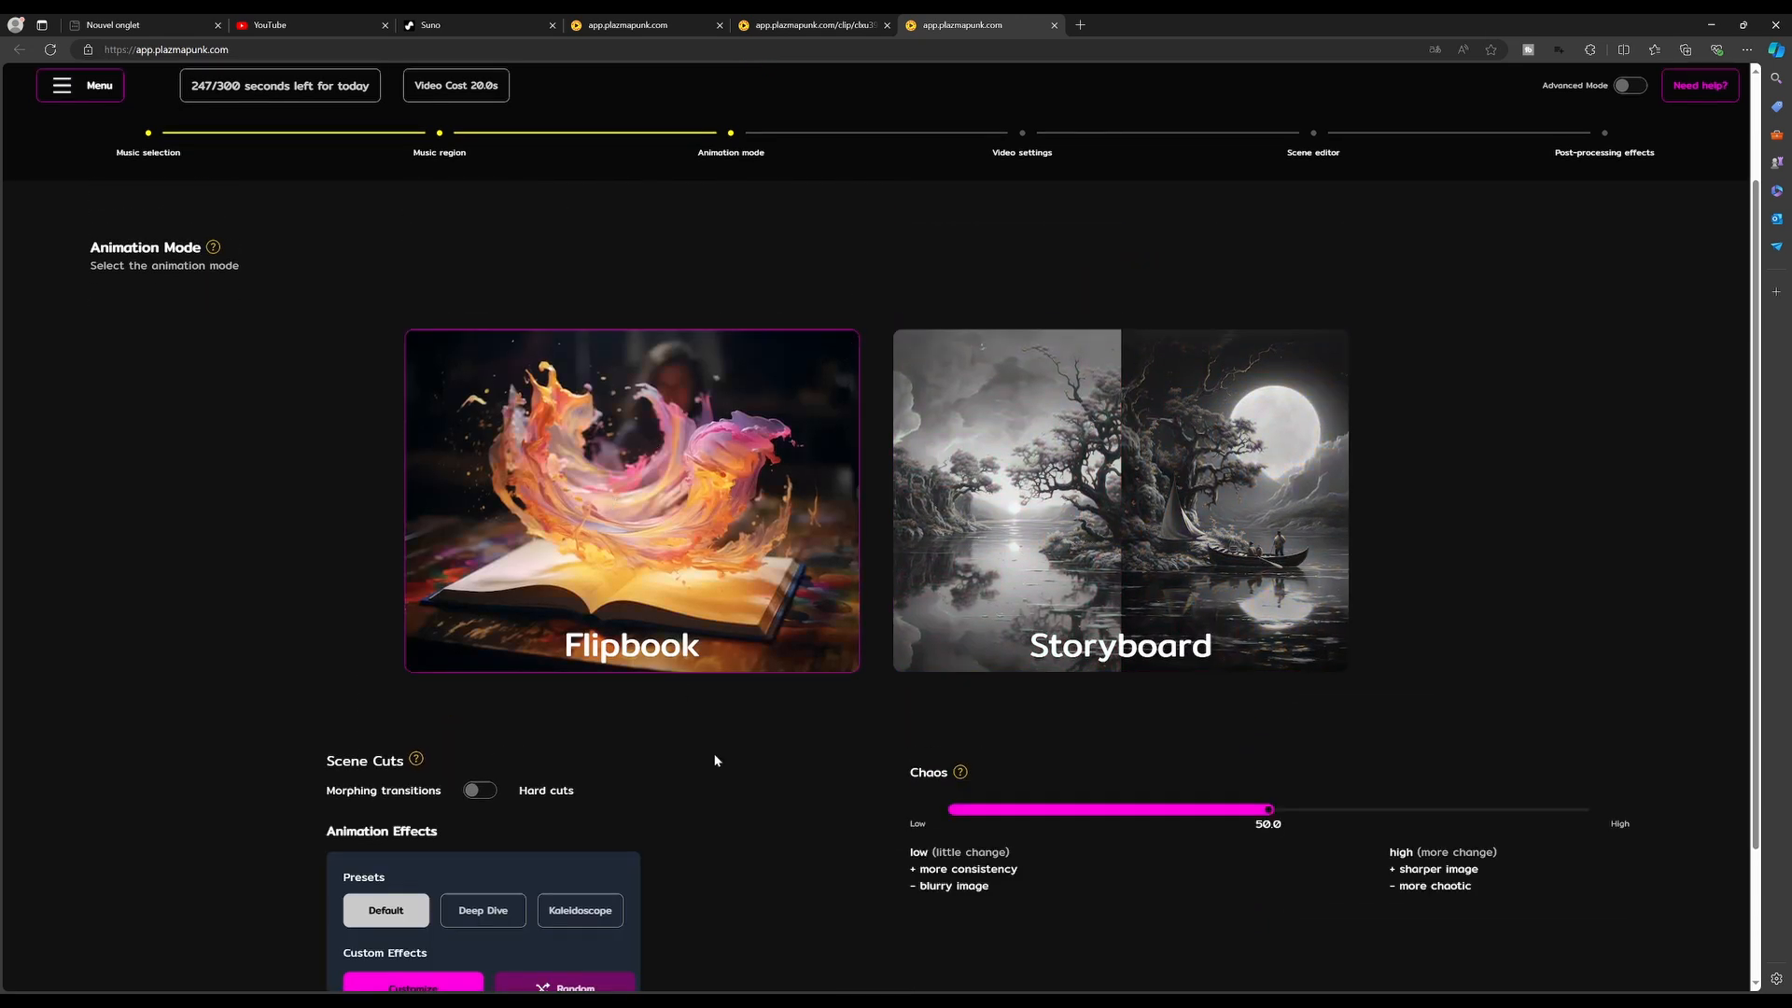
scroll(737, 719, down, 2)
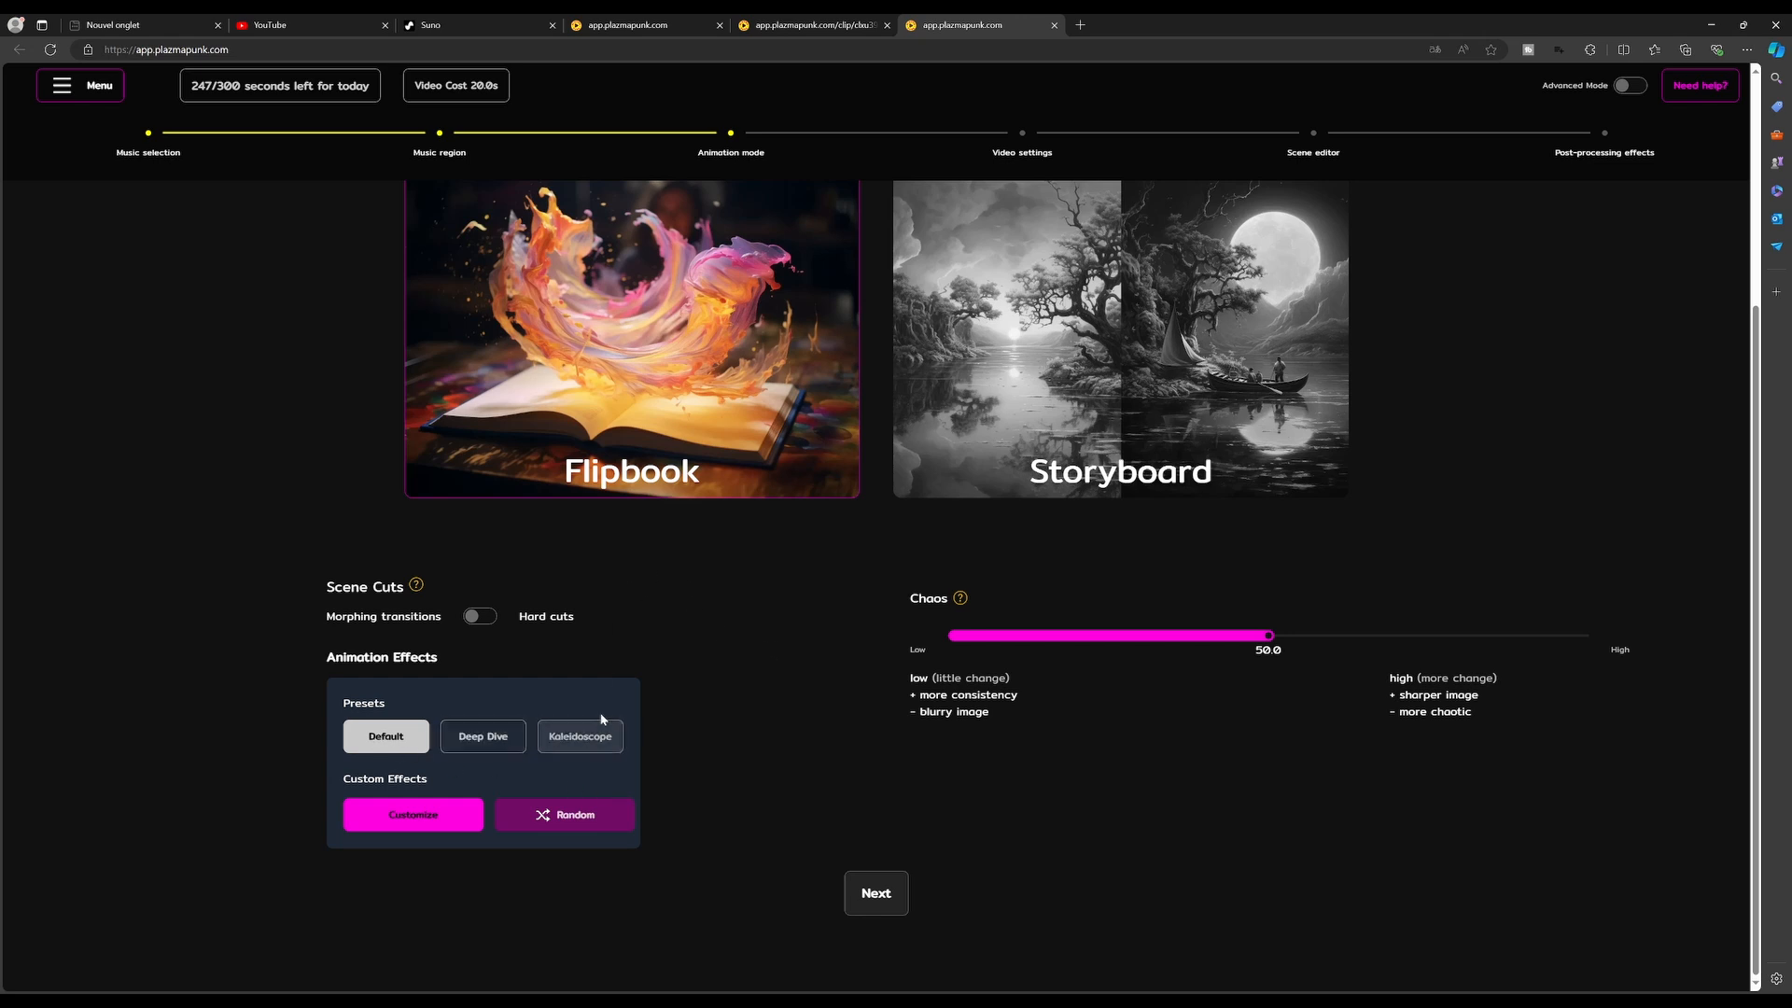
Customize the animation effects: Mid-High strength 0.35, Guitar 0.42, Drums -0.56, raise Low, Piano and Bass, then save
click(422, 816)
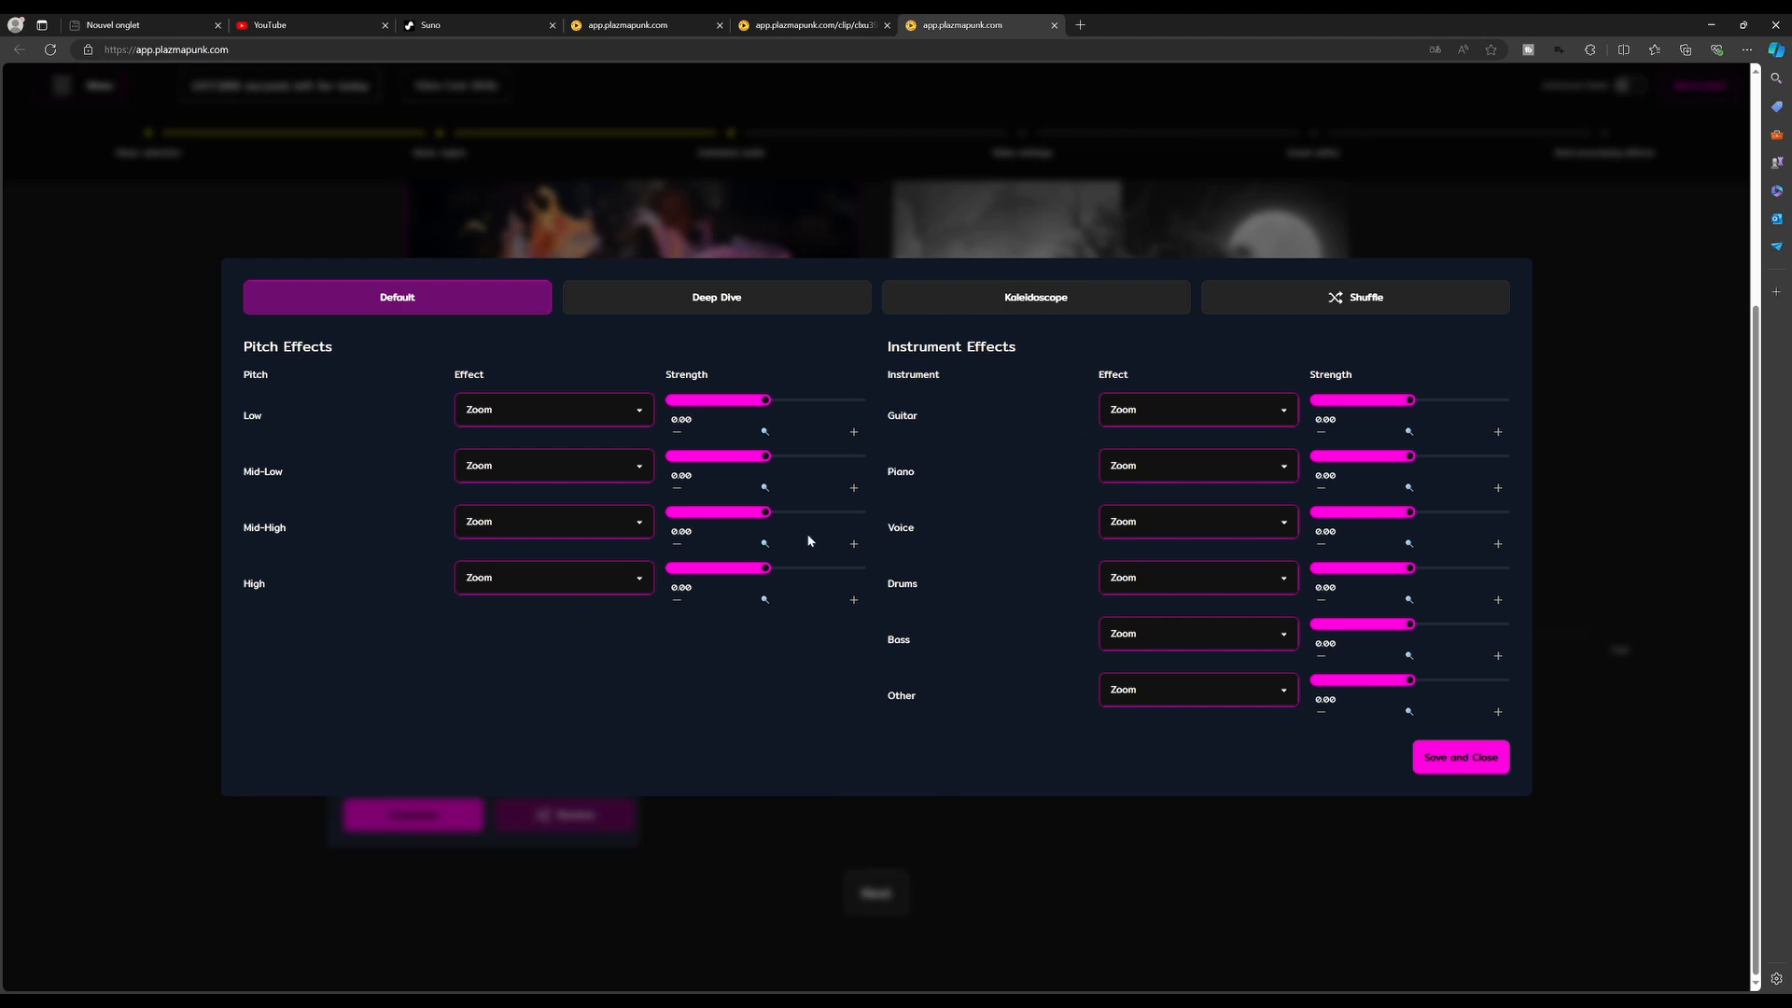
drag(1409, 399, 1450, 401)
drag(1409, 569, 1361, 580)
drag(764, 512, 800, 516)
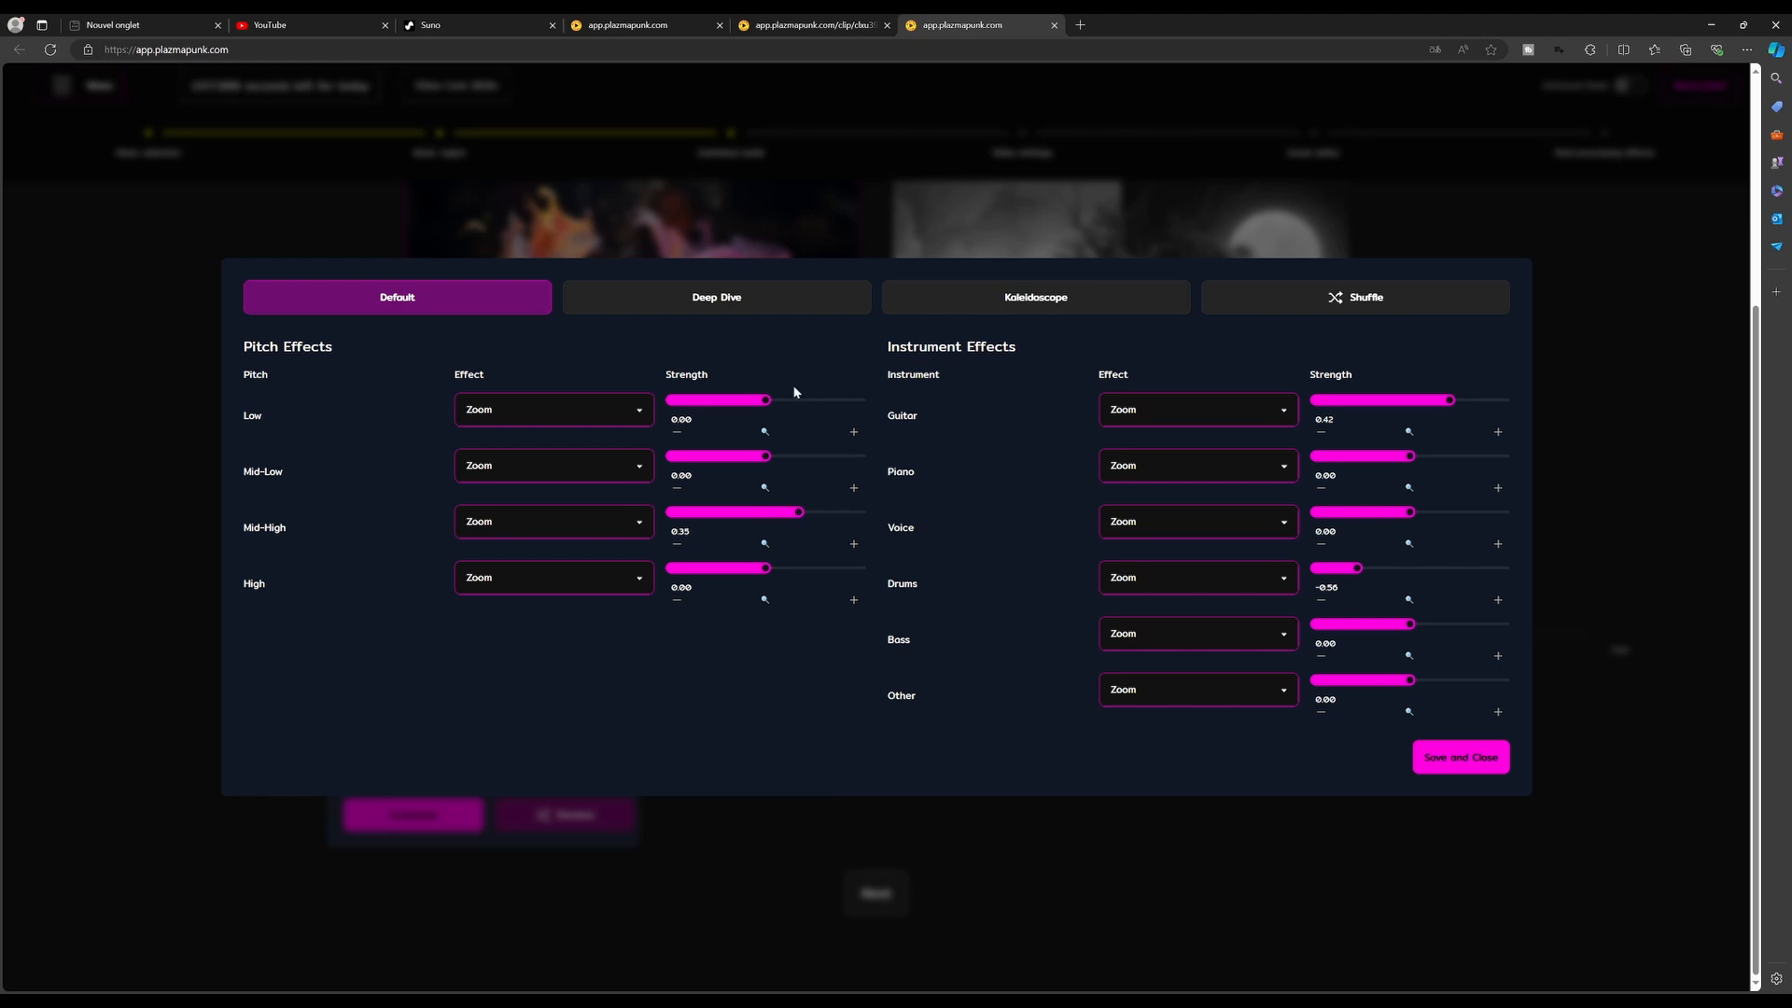
drag(765, 402, 794, 403)
drag(1411, 459, 1450, 461)
drag(1408, 625, 1445, 629)
click(1435, 763)
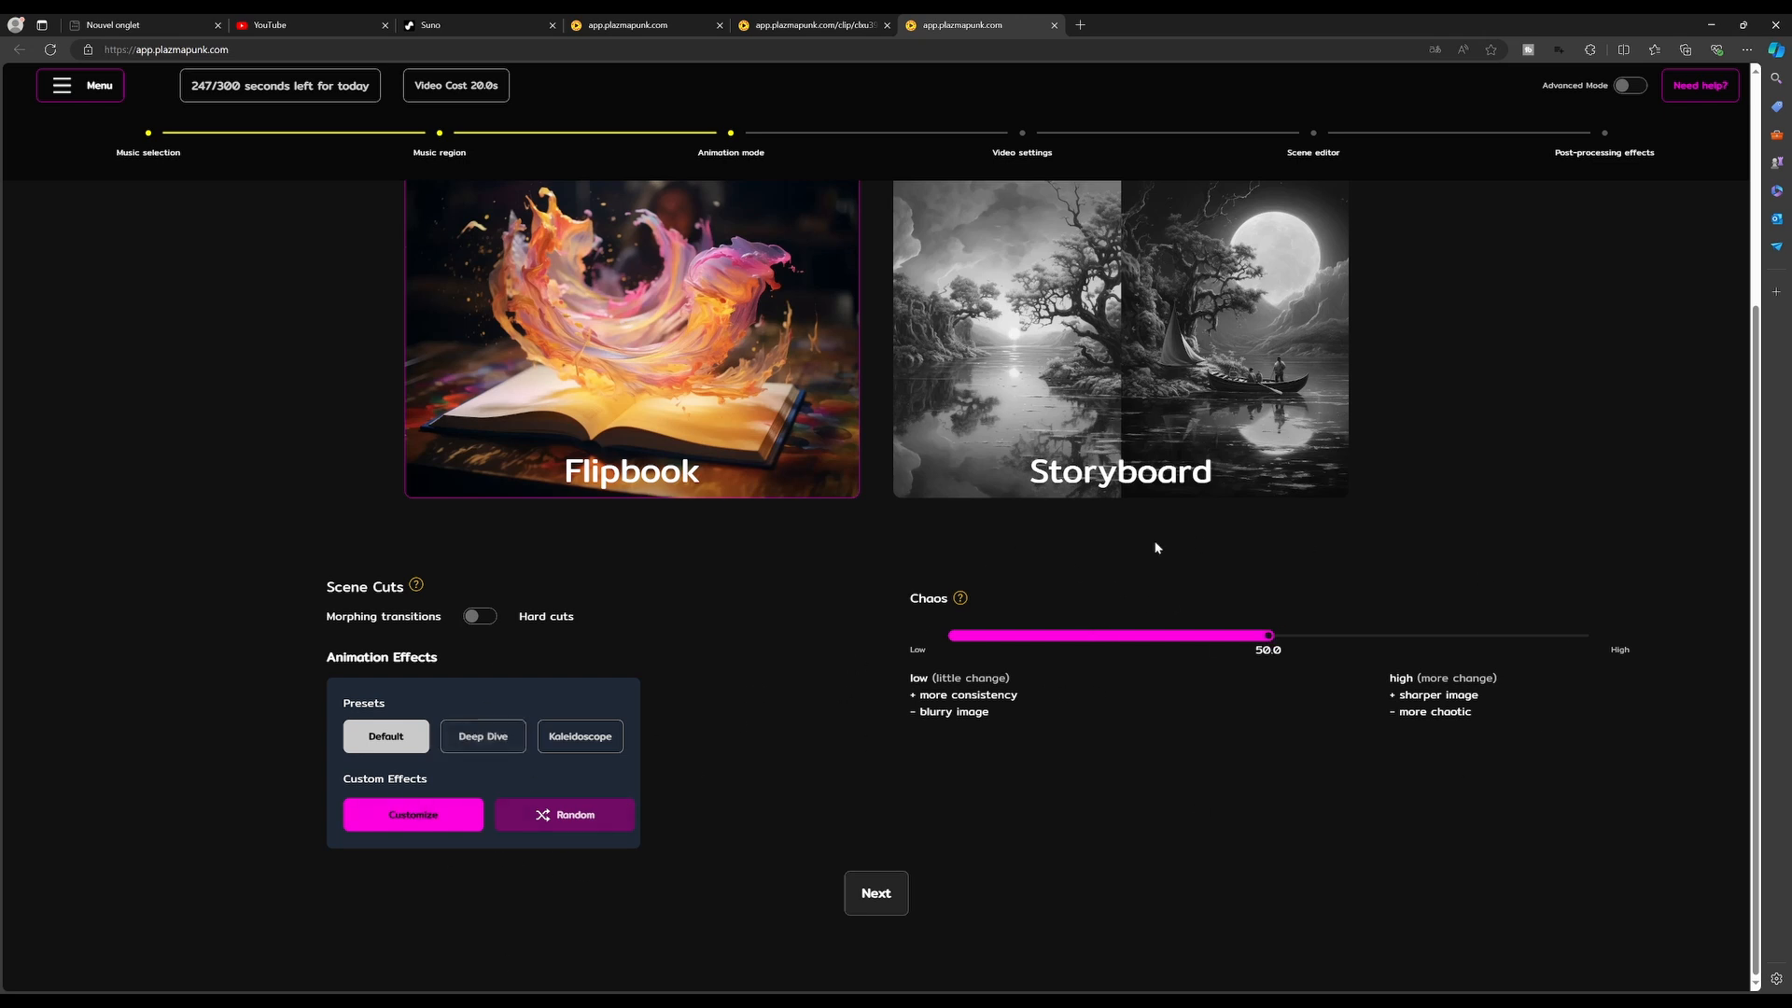
Set Chaos to 70 and continue to the video settings
drag(1268, 639, 1397, 661)
click(881, 898)
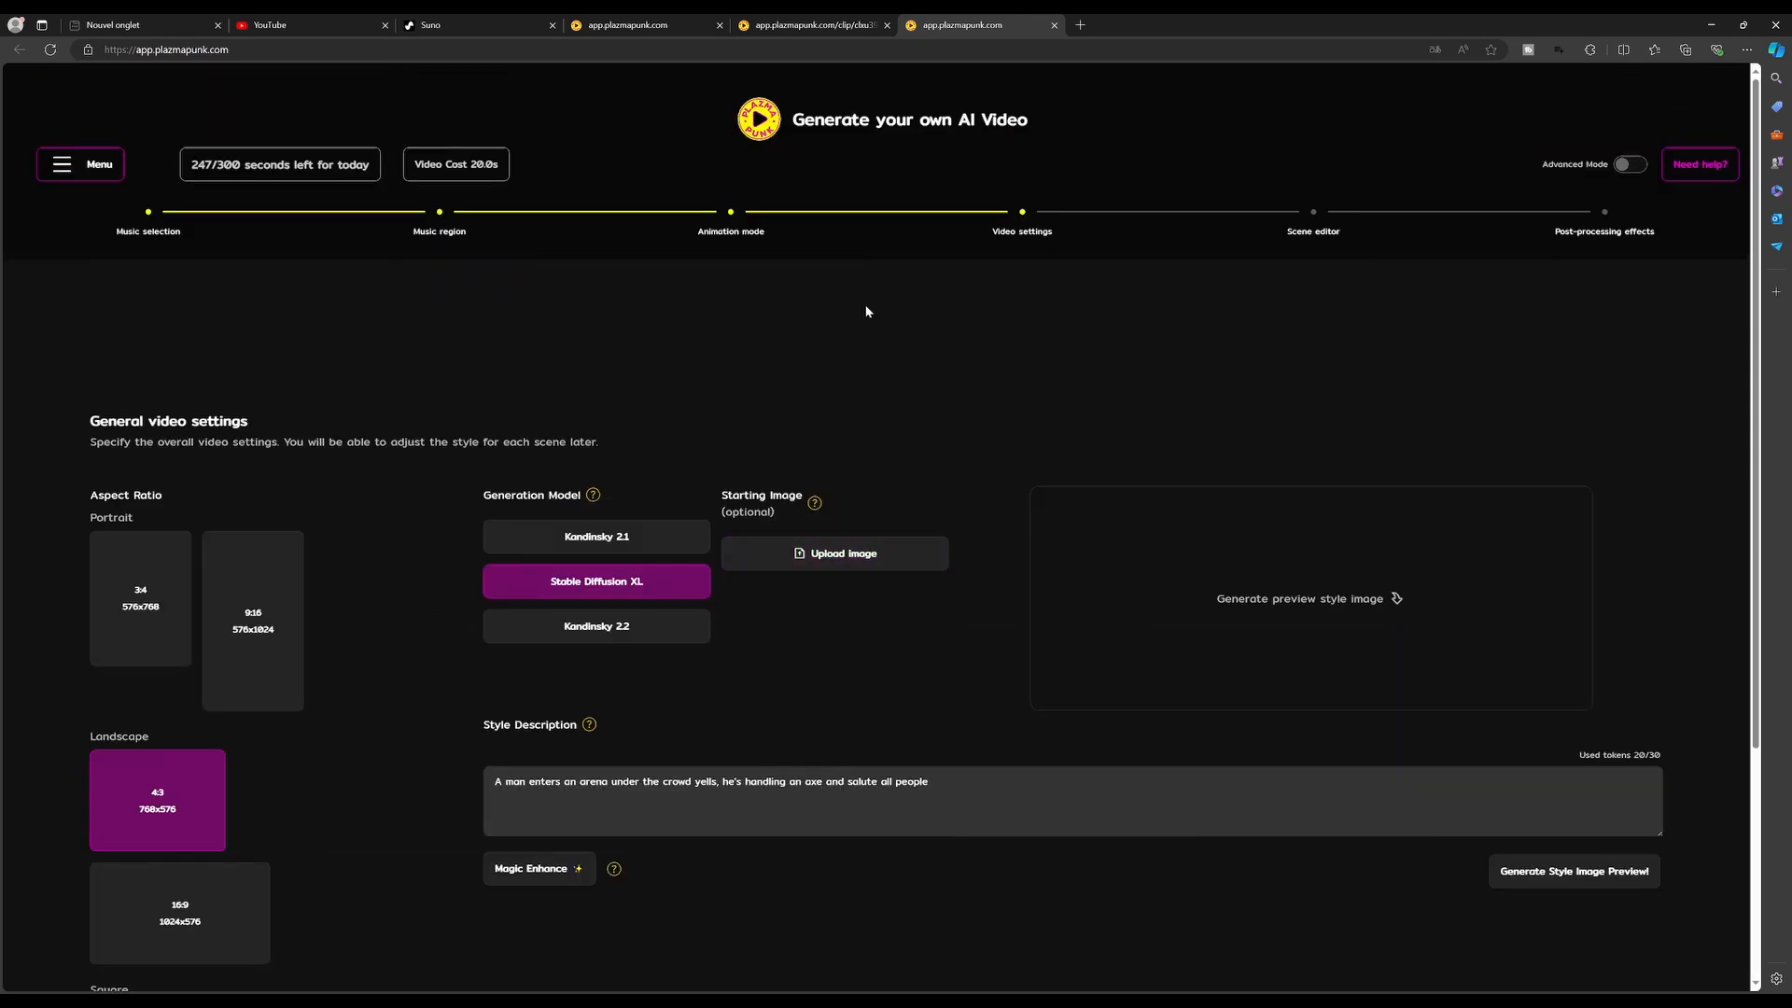
Choose the landscape 16:9 (1024x576) aspect ratio
scroll(451, 318, down, 2)
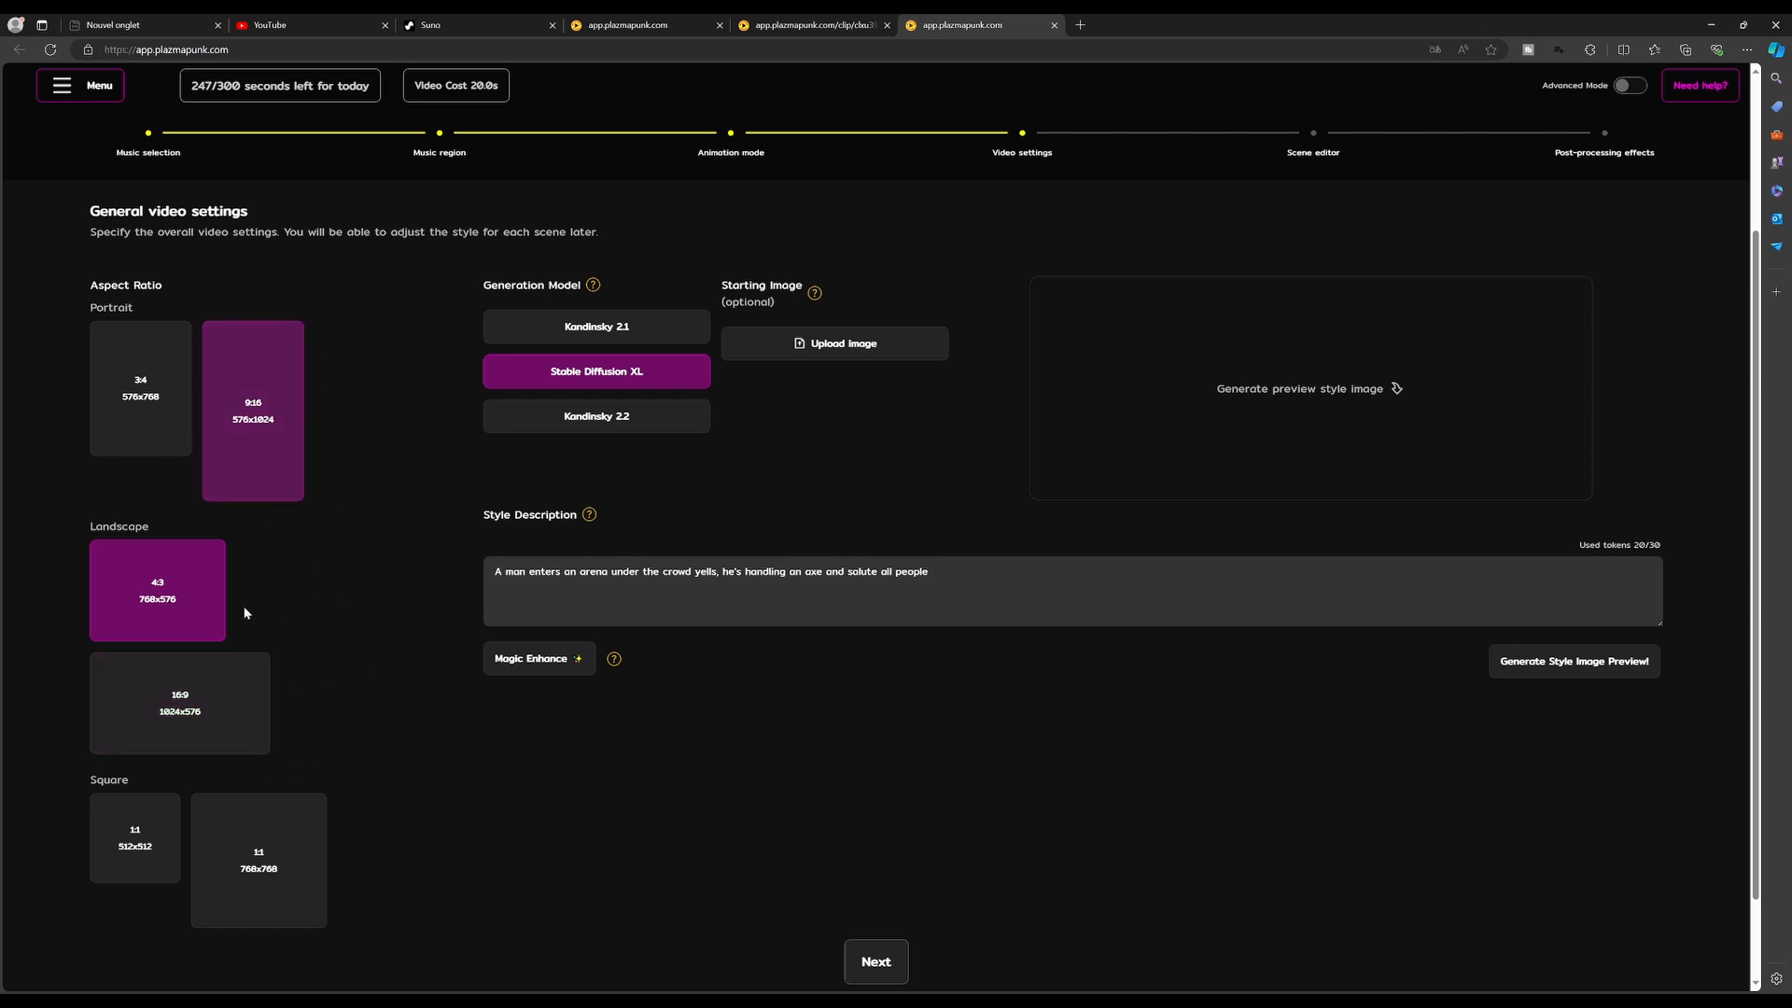
click(186, 711)
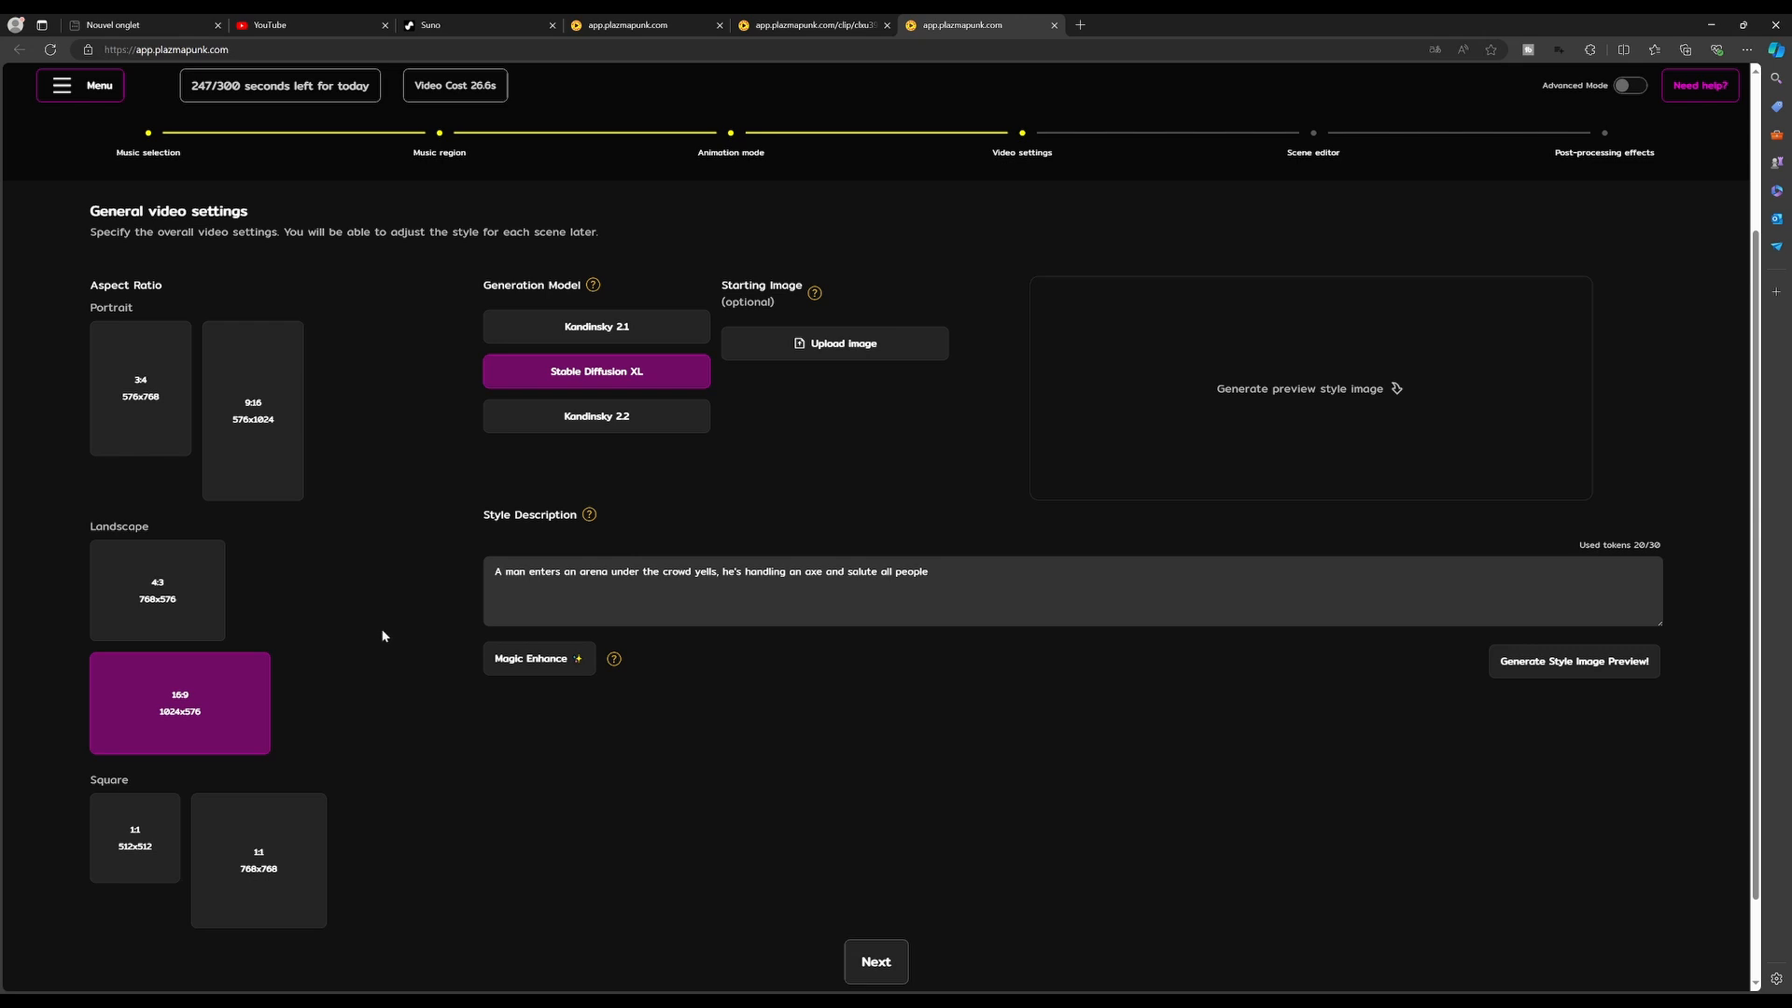
click(590, 327)
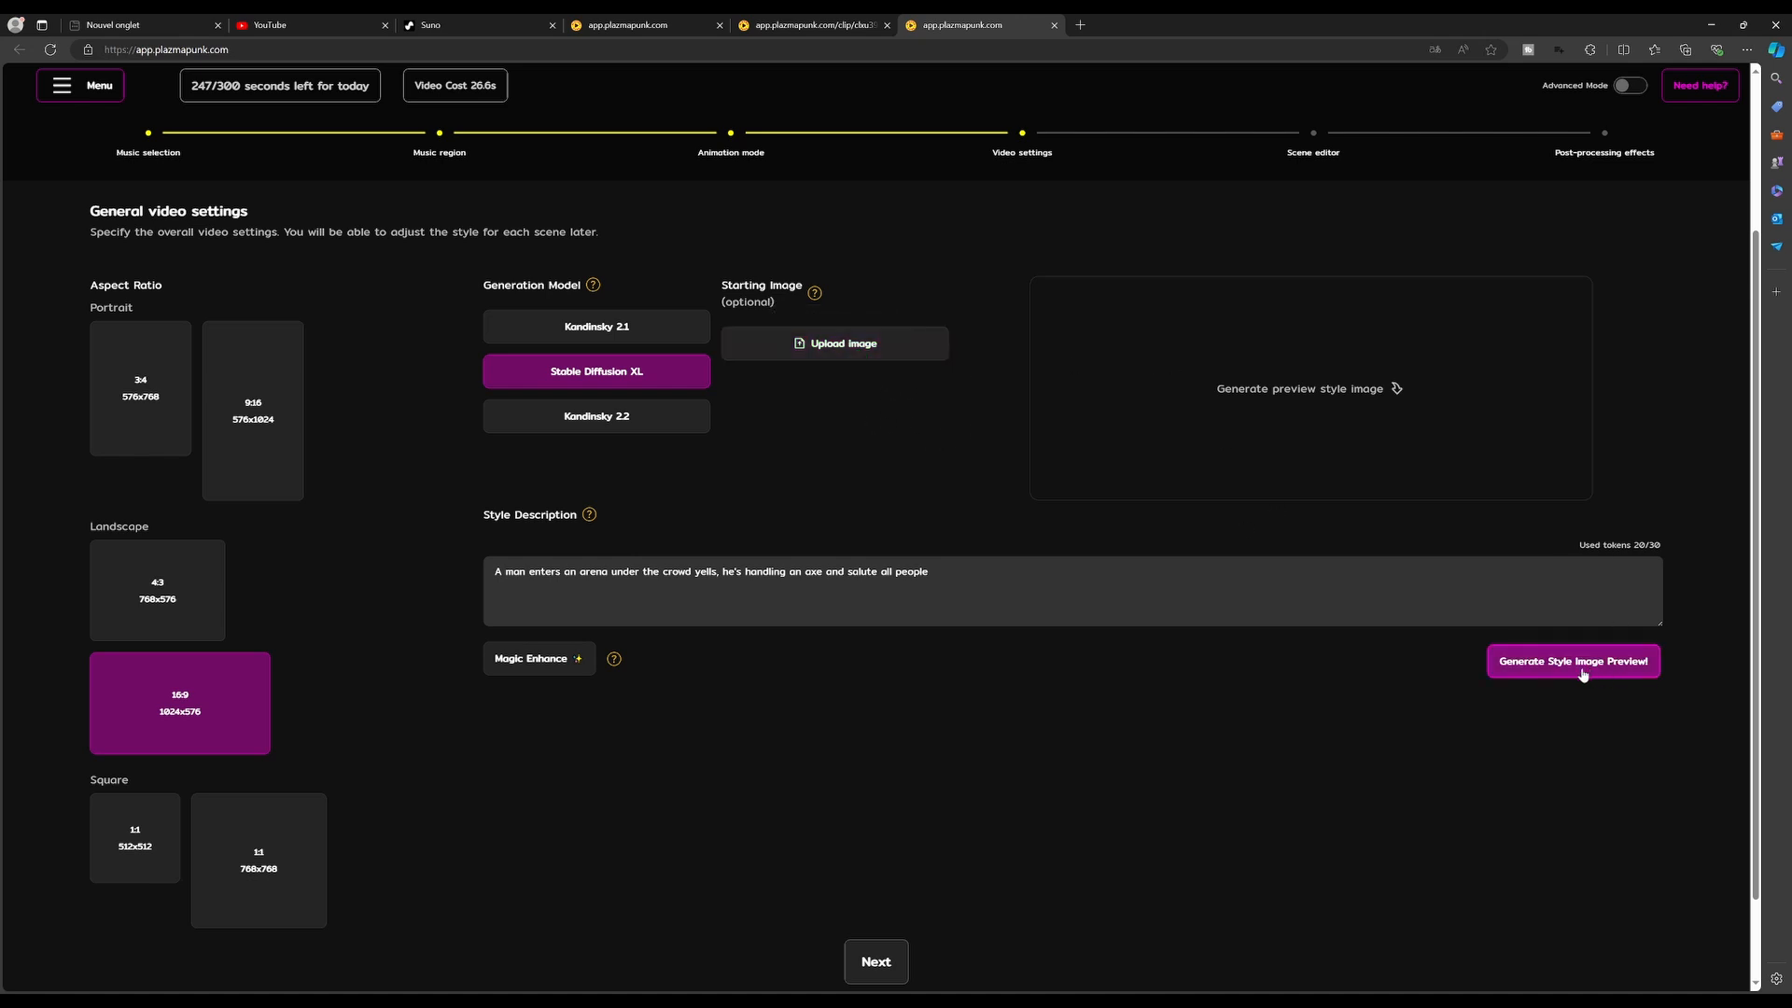
Upload a photo as the optional starting image
drag(494, 572, 525, 573)
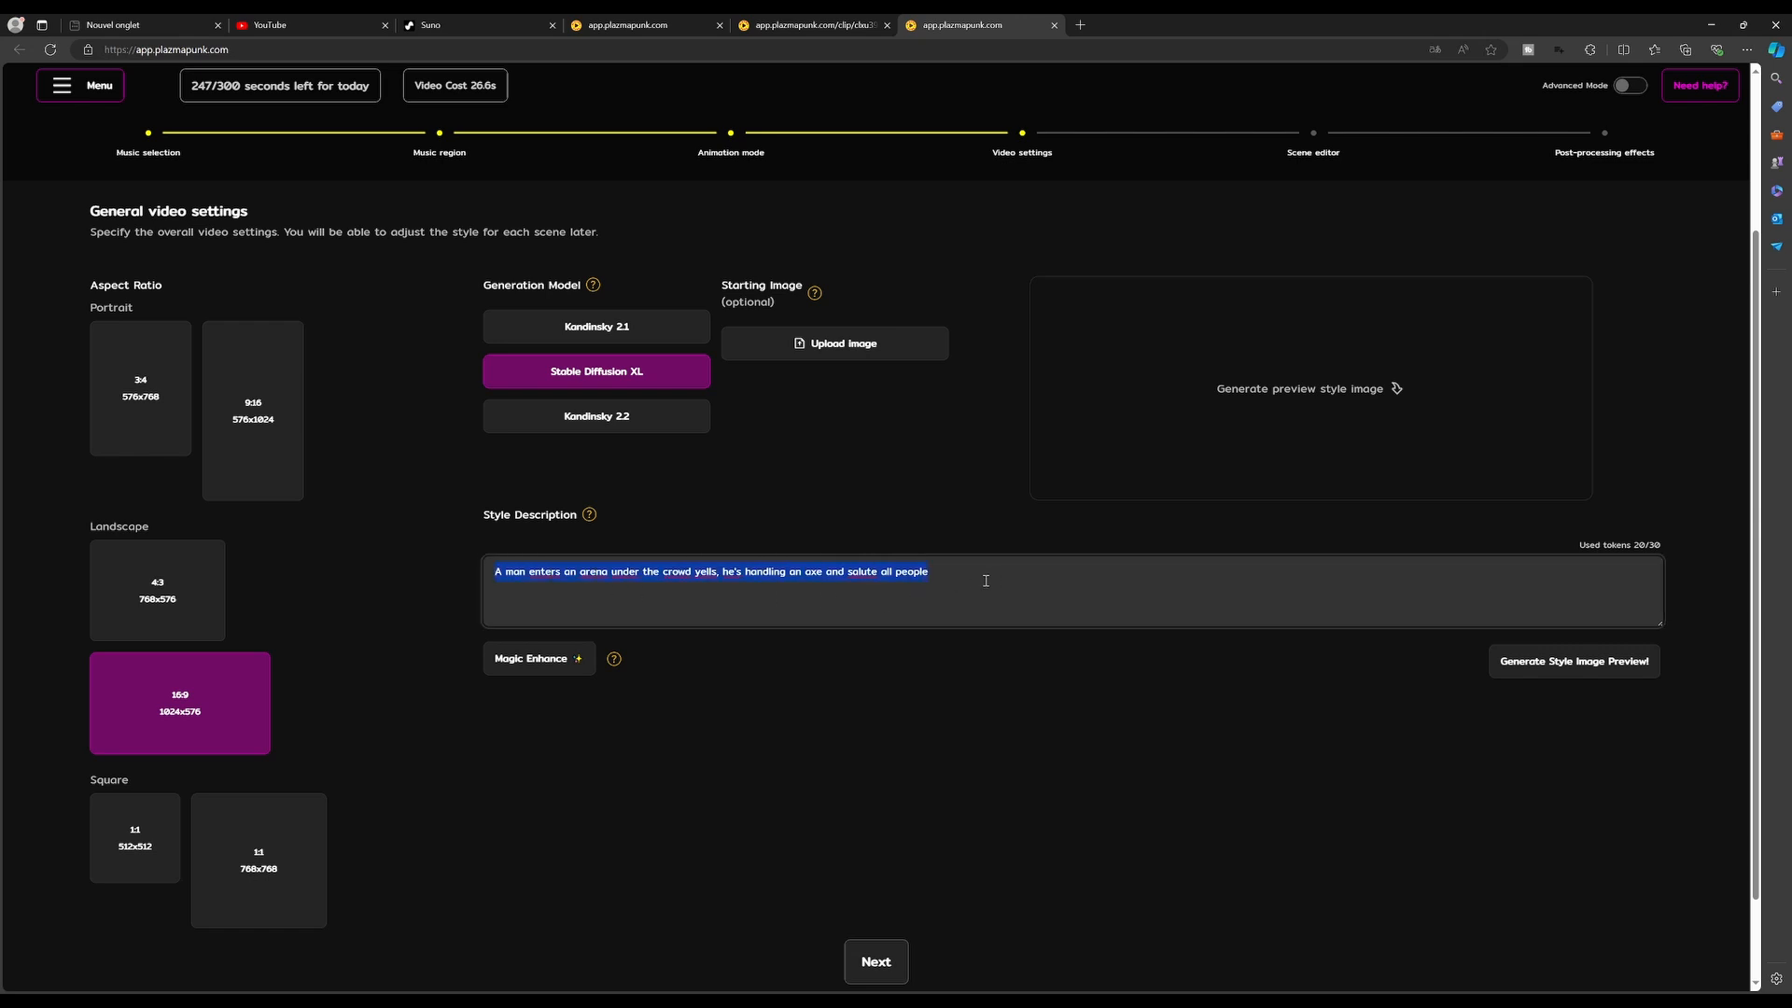
click(938, 568)
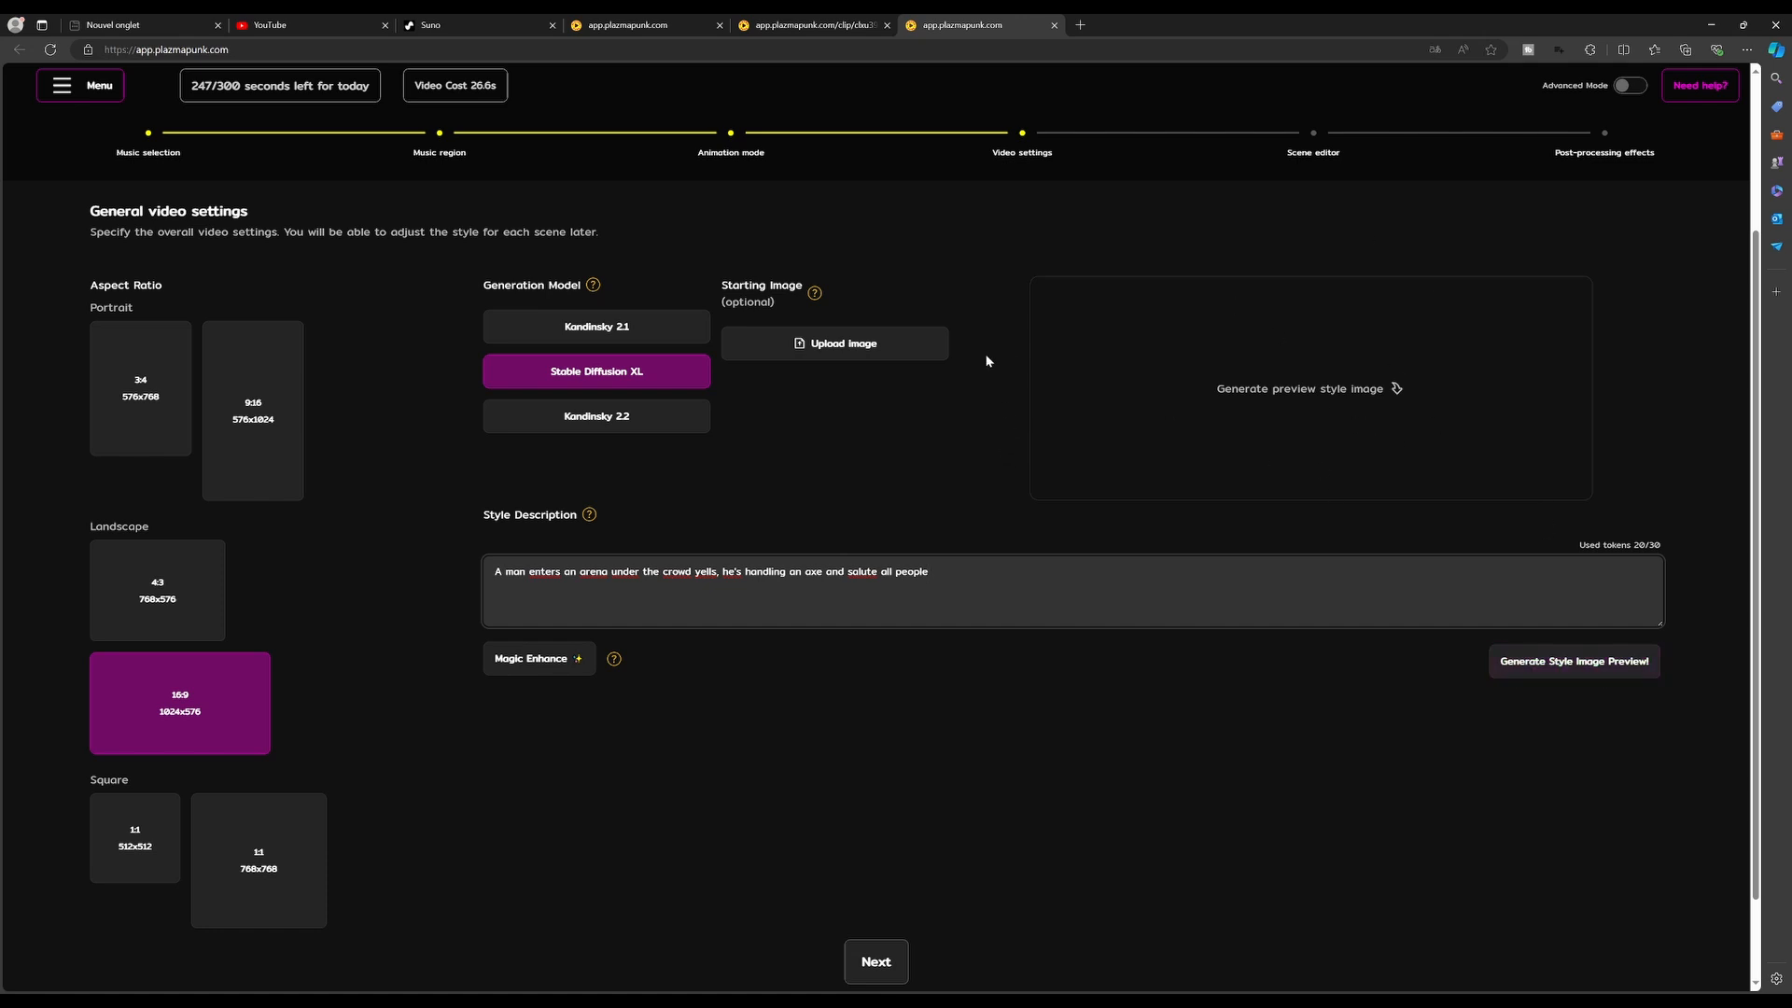
click(878, 350)
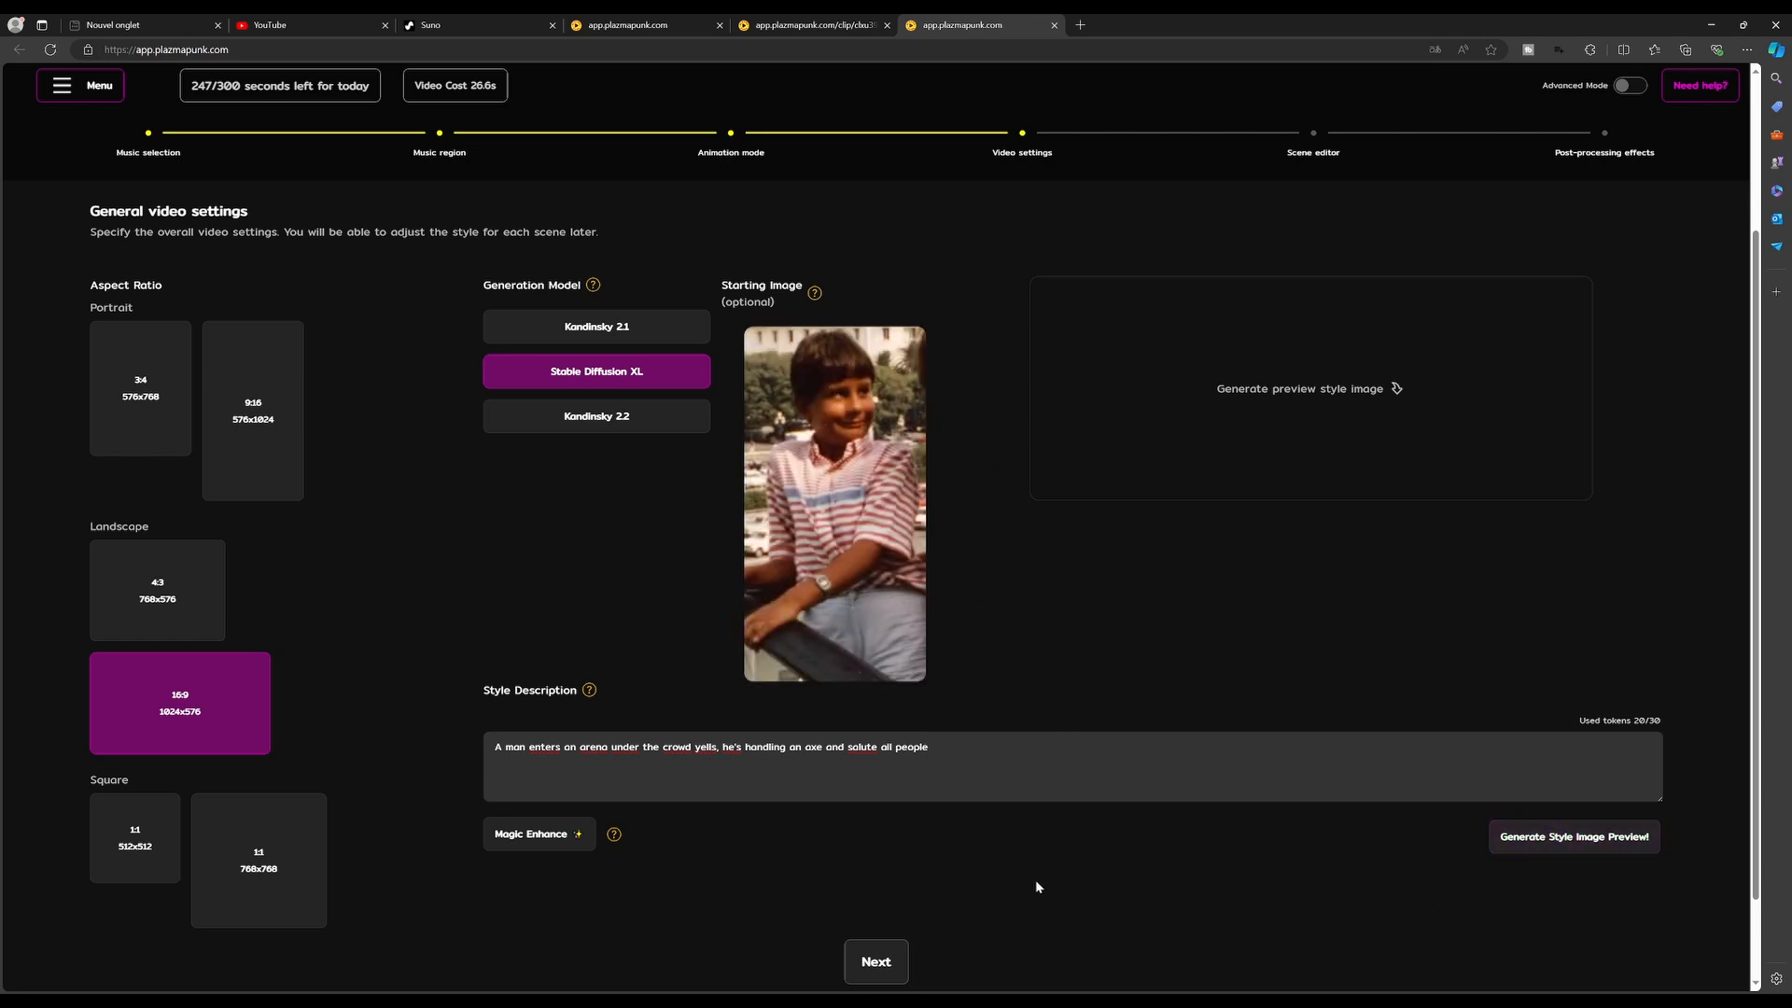
scroll(1318, 826, down, 1)
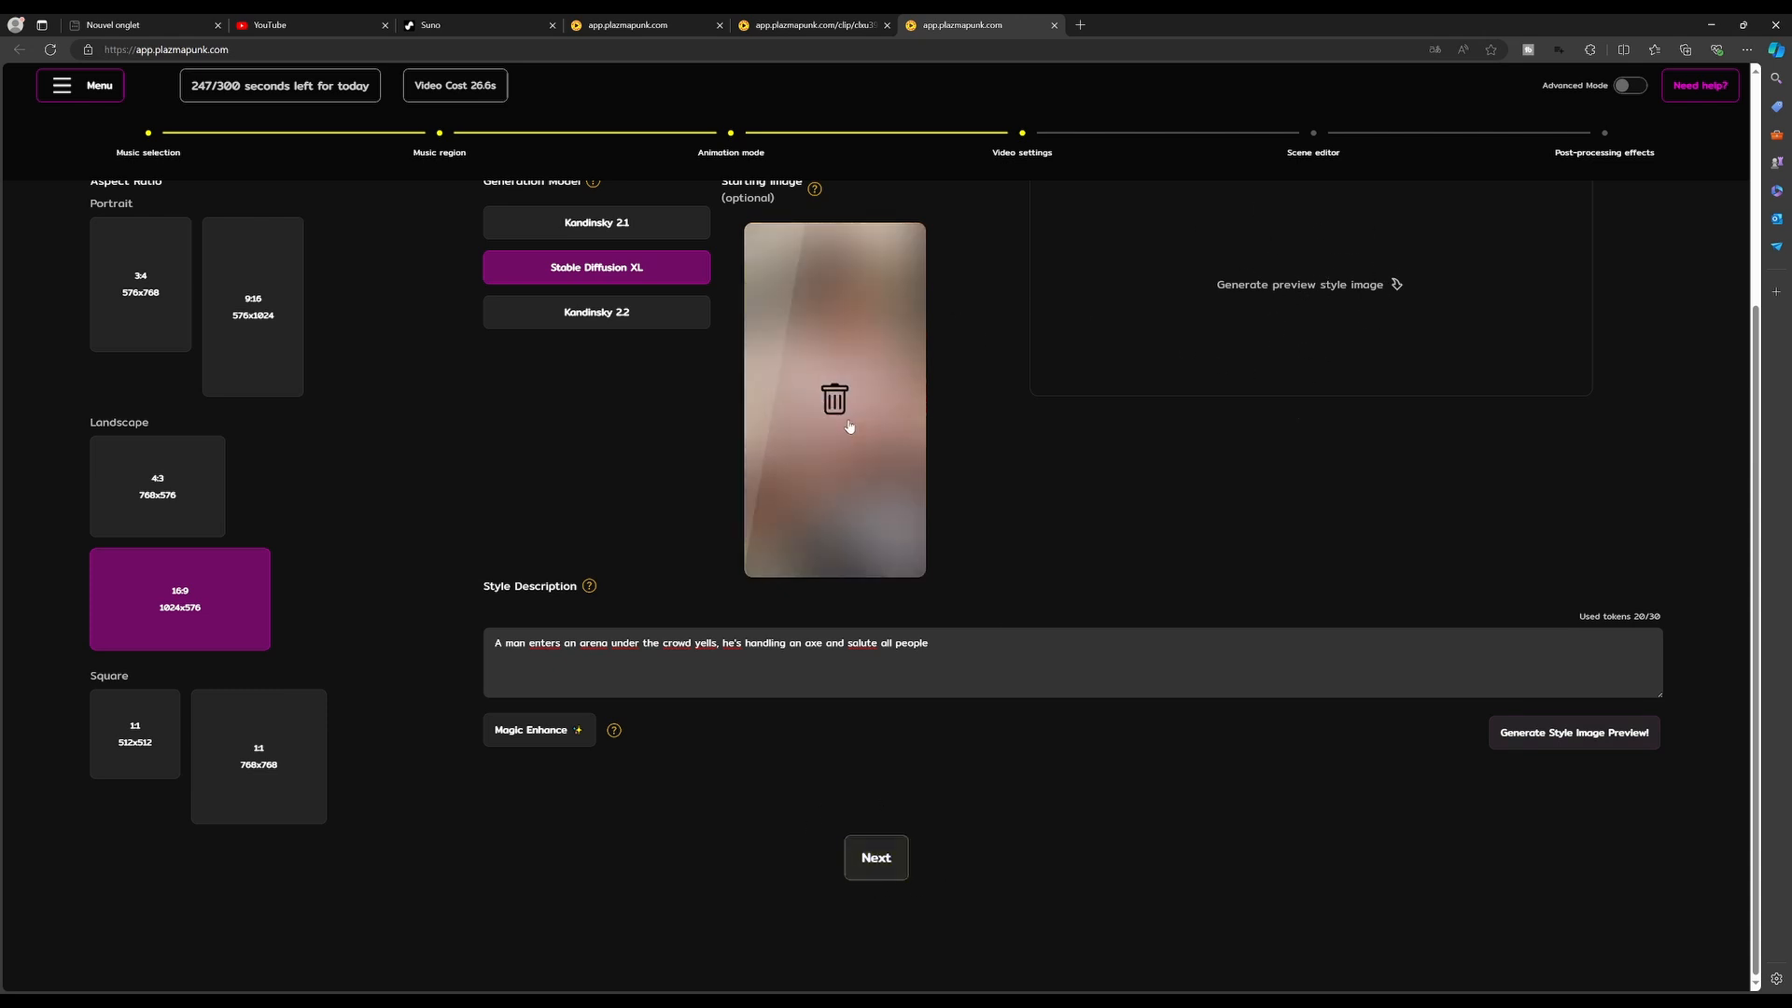
Continue through the scene editor's topic description to the post-processing step
click(876, 857)
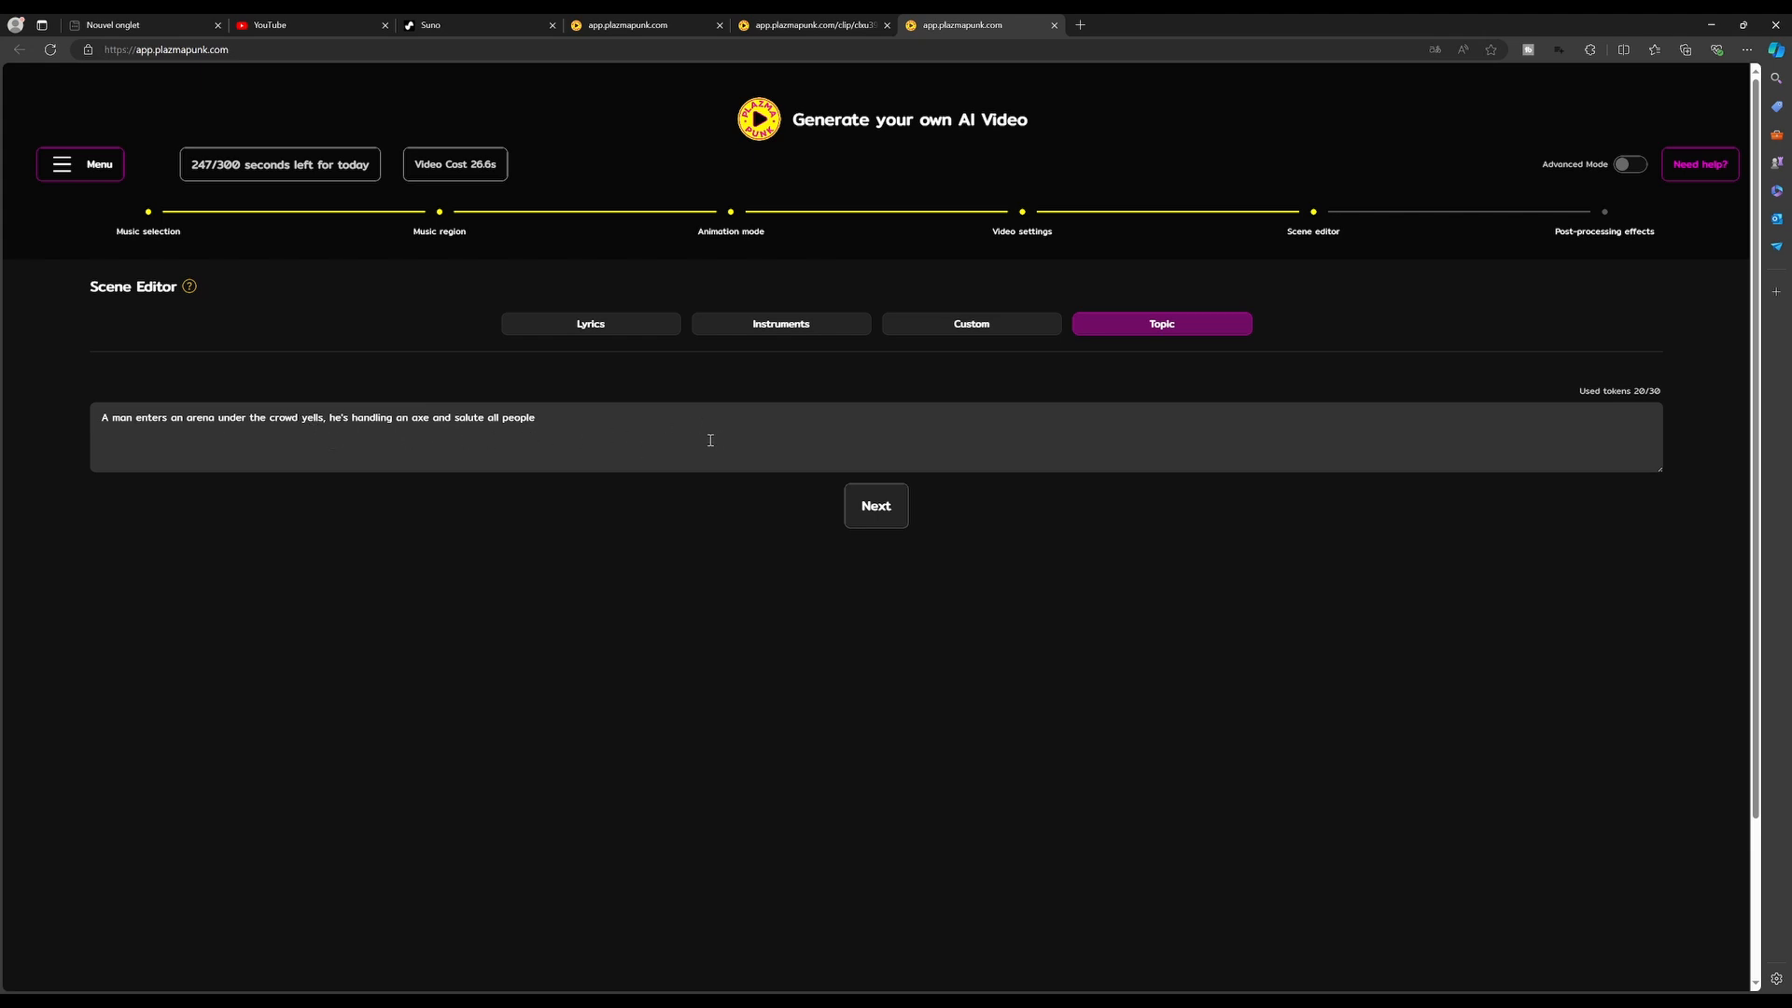
click(867, 515)
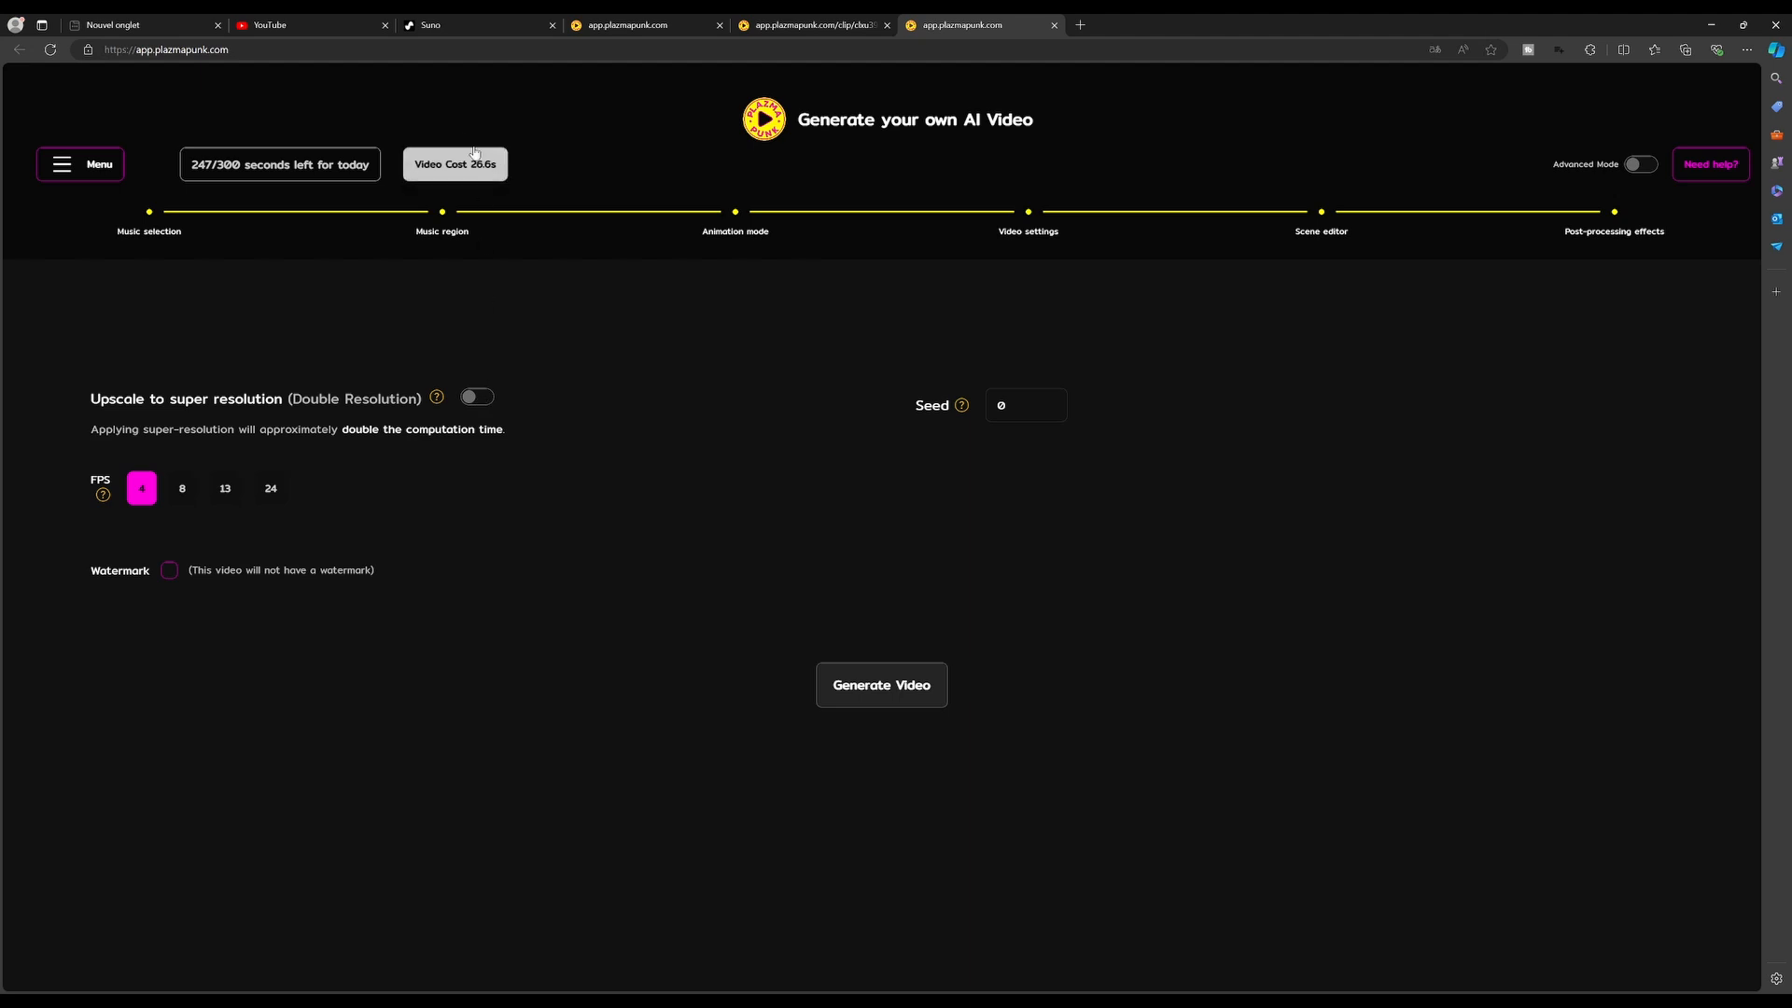
Enable super-resolution upscaling and set the seed to 25
click(481, 400)
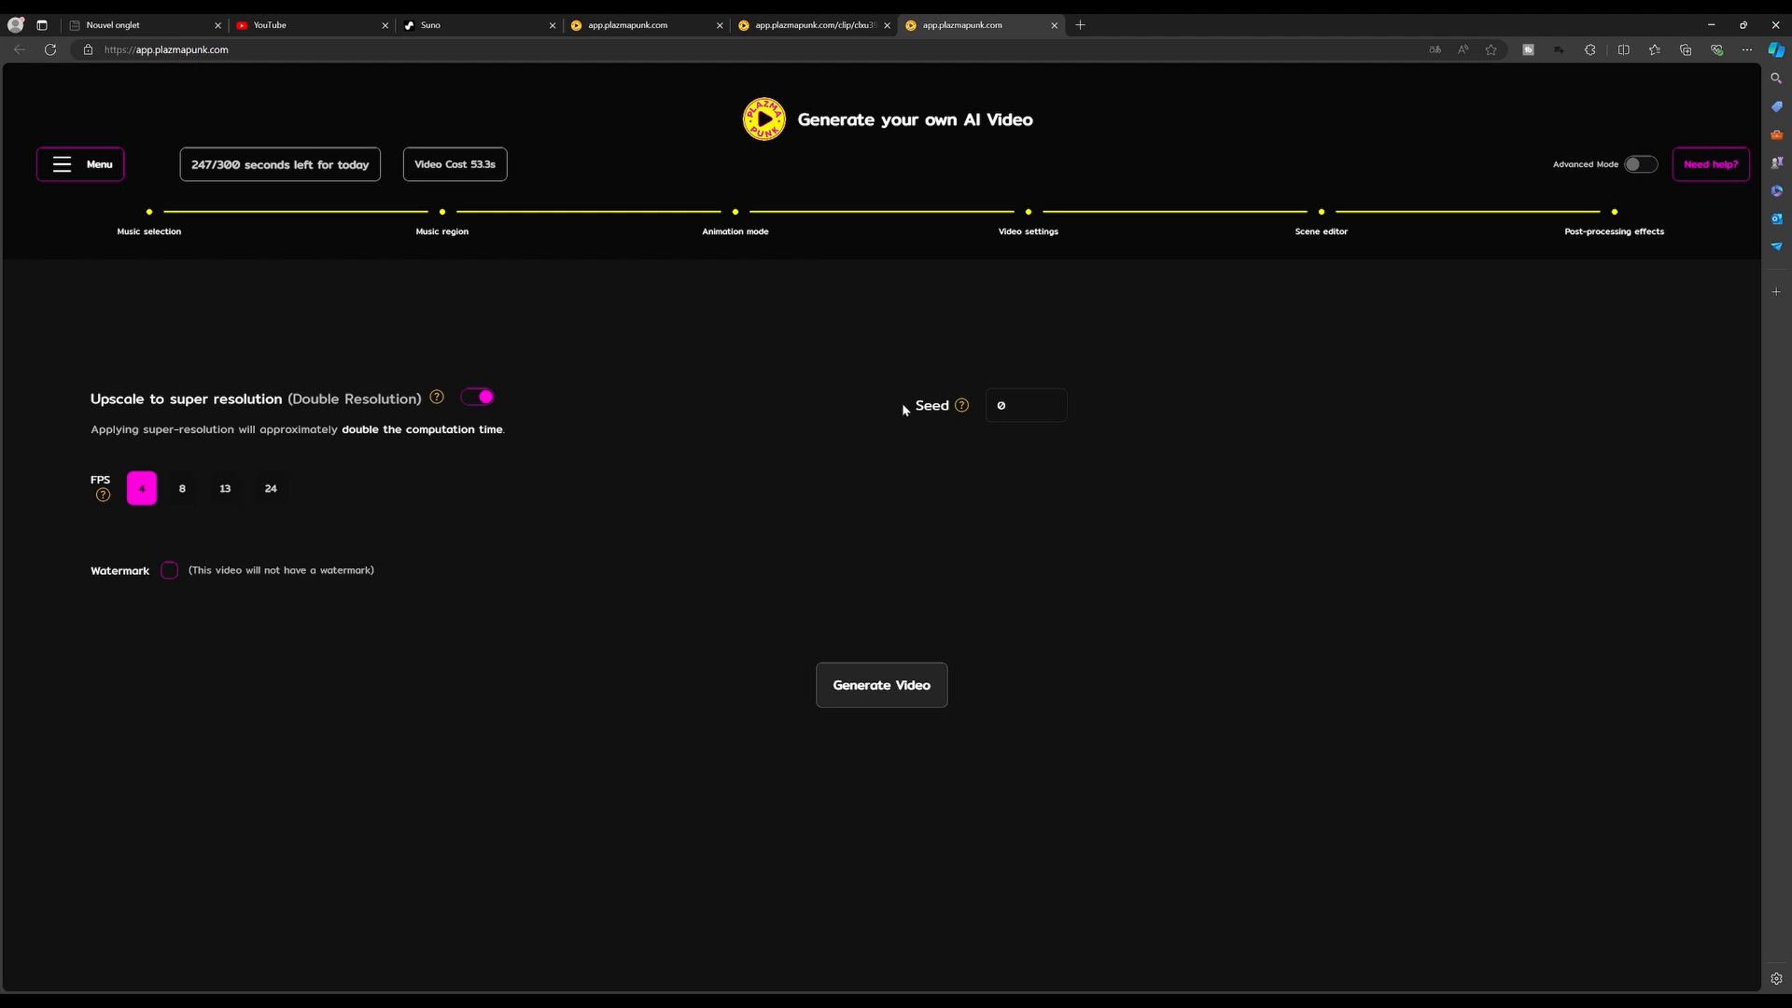
click(1021, 403)
key(BackSpace)
text(25)
click(962, 407)
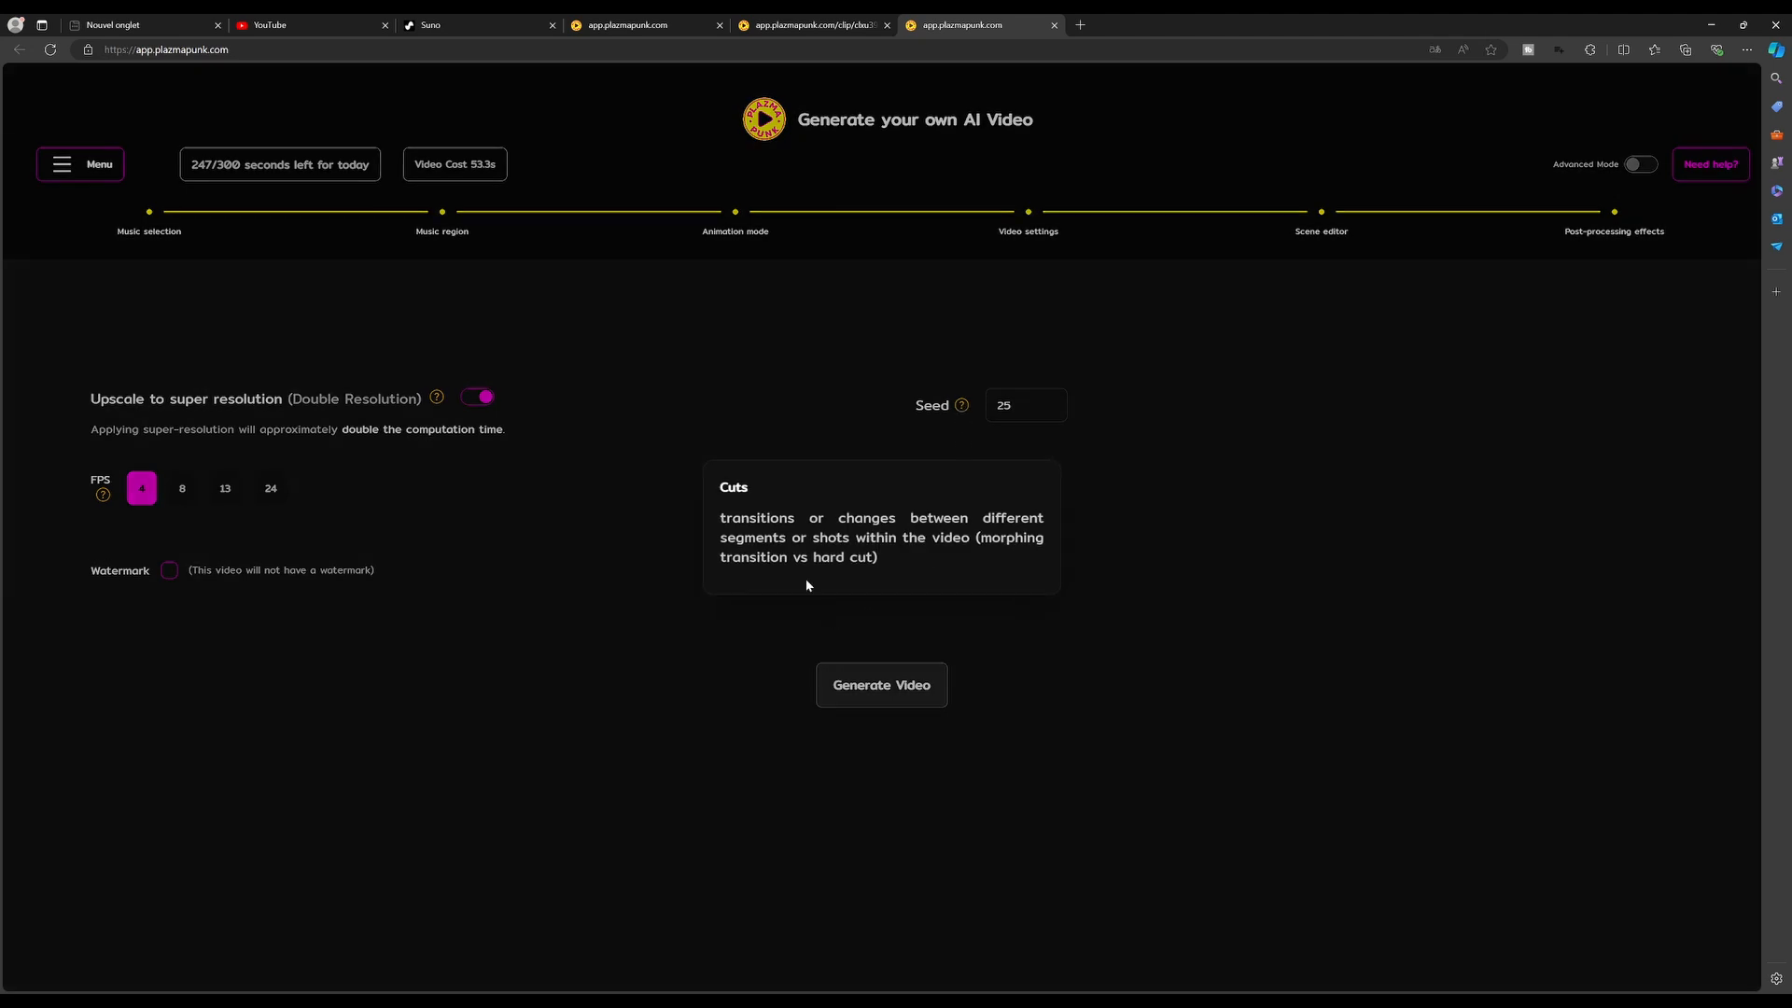
Generate the video
click(1164, 596)
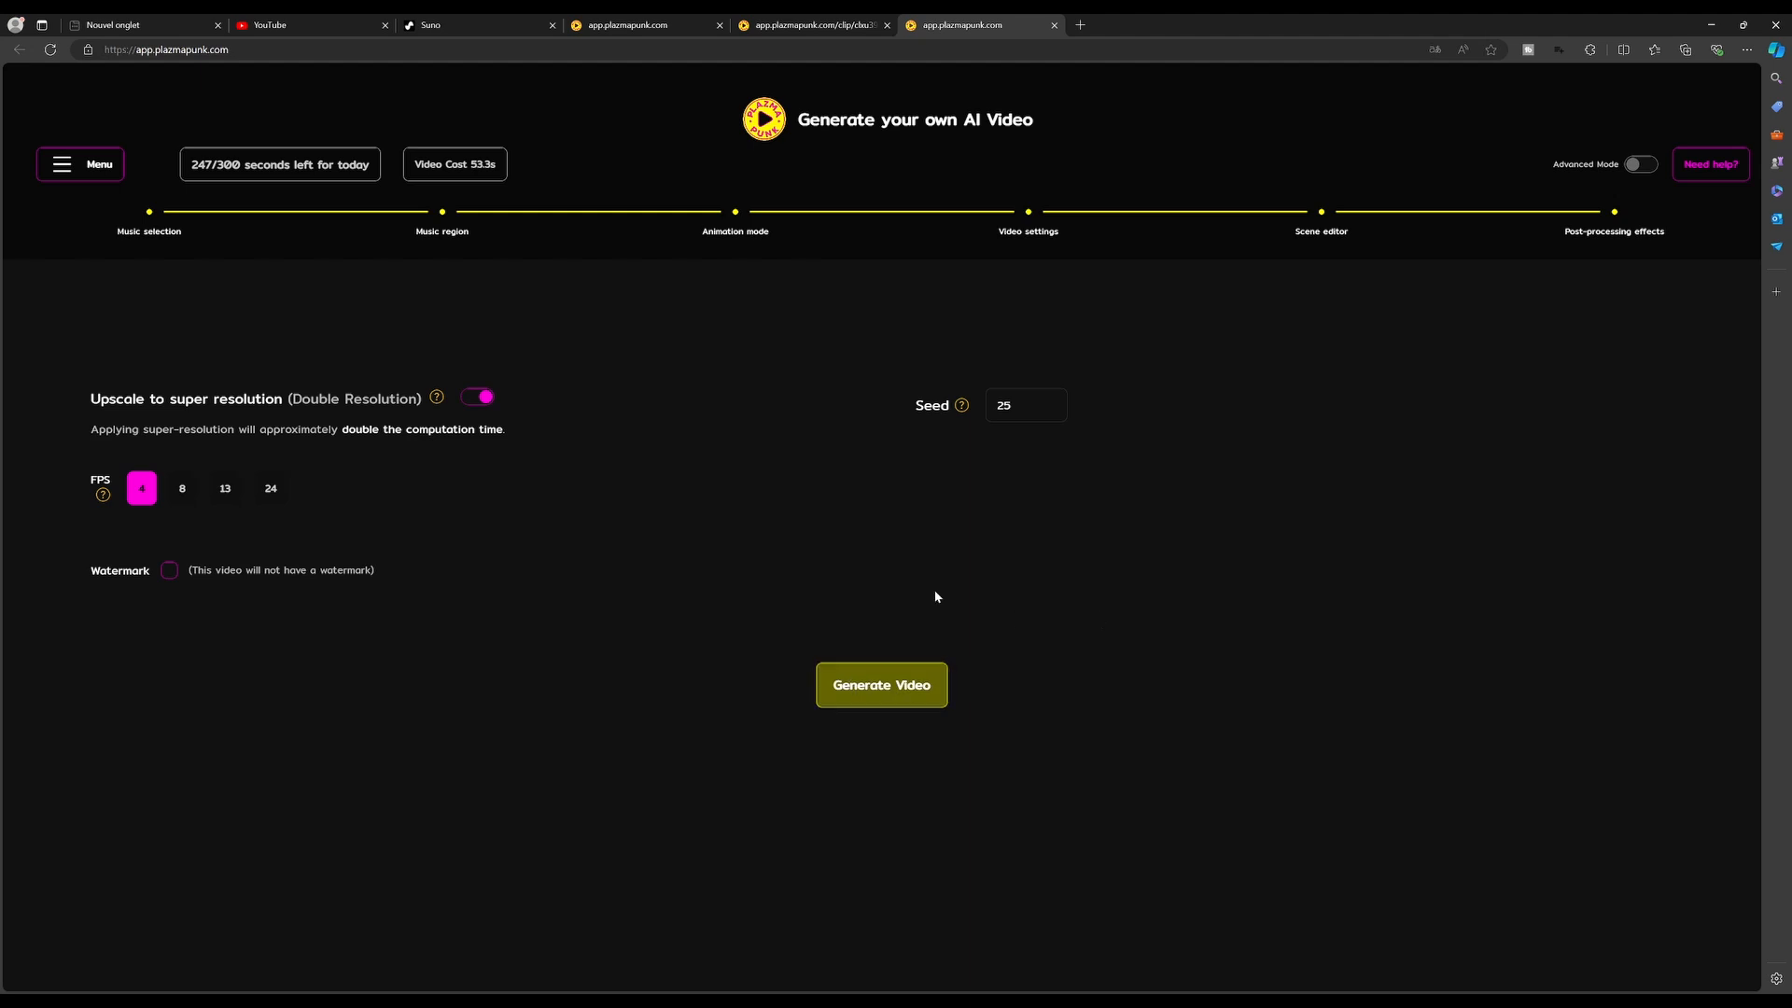
click(884, 688)
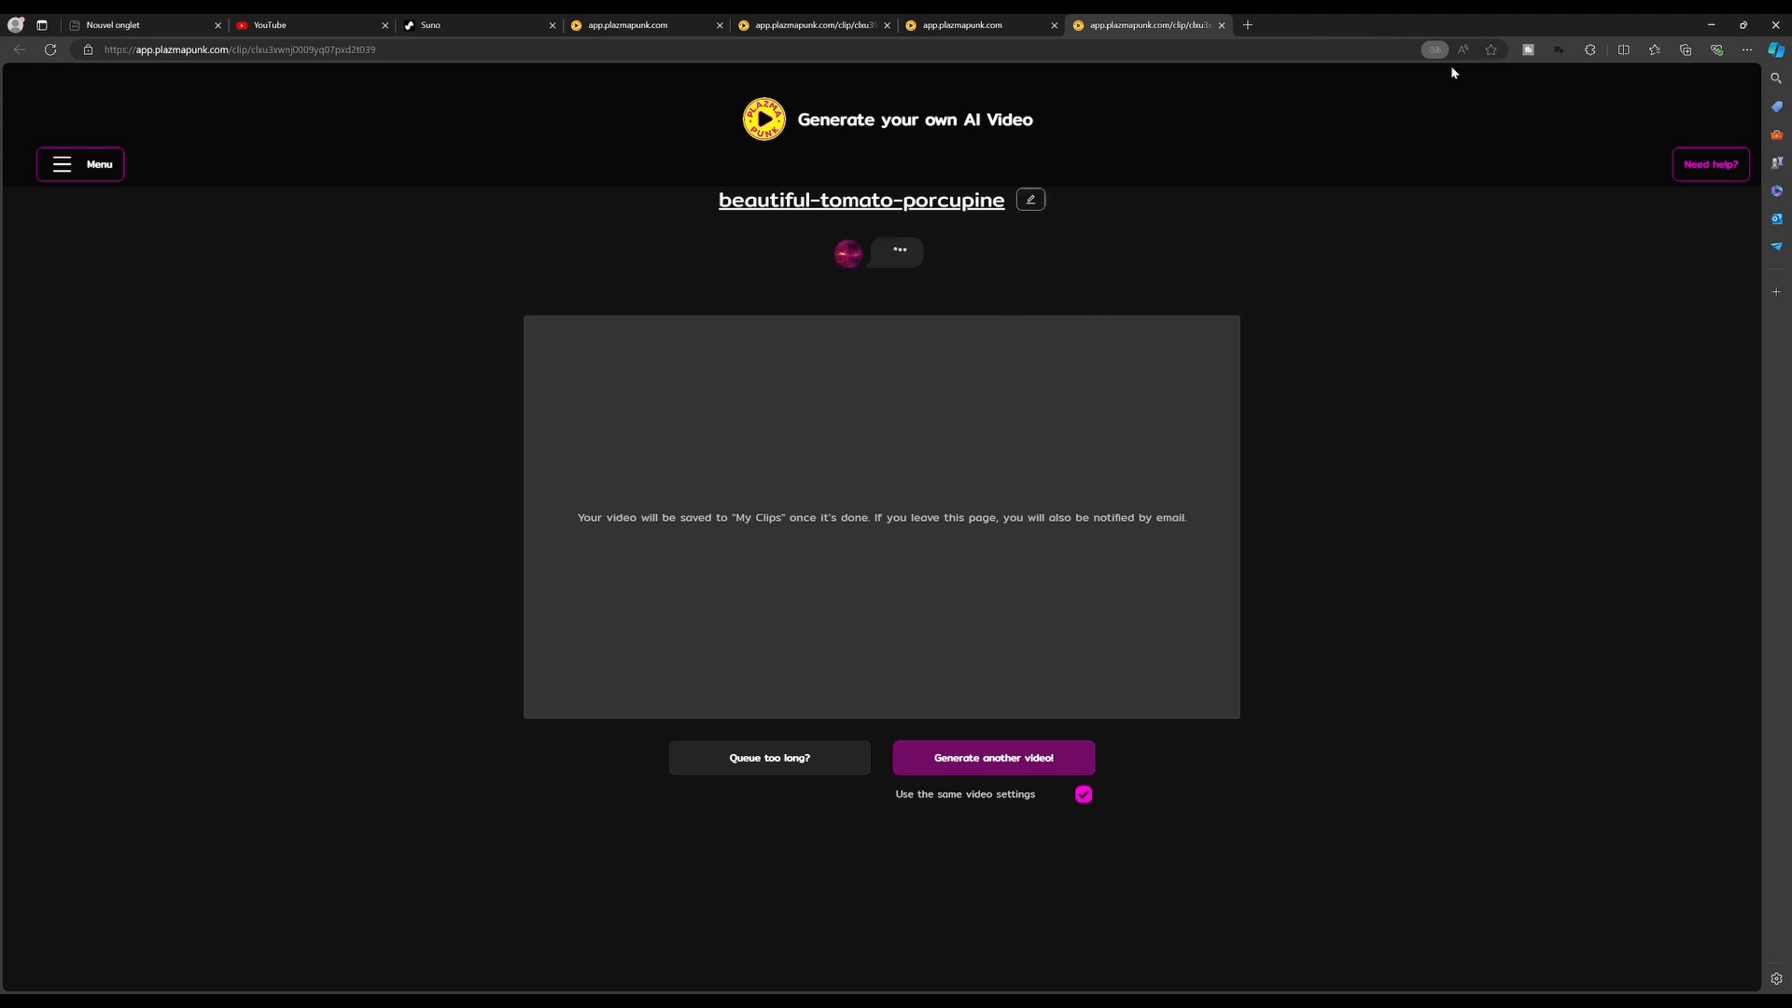
Rename the clip as "Enter the arena"
click(1031, 199)
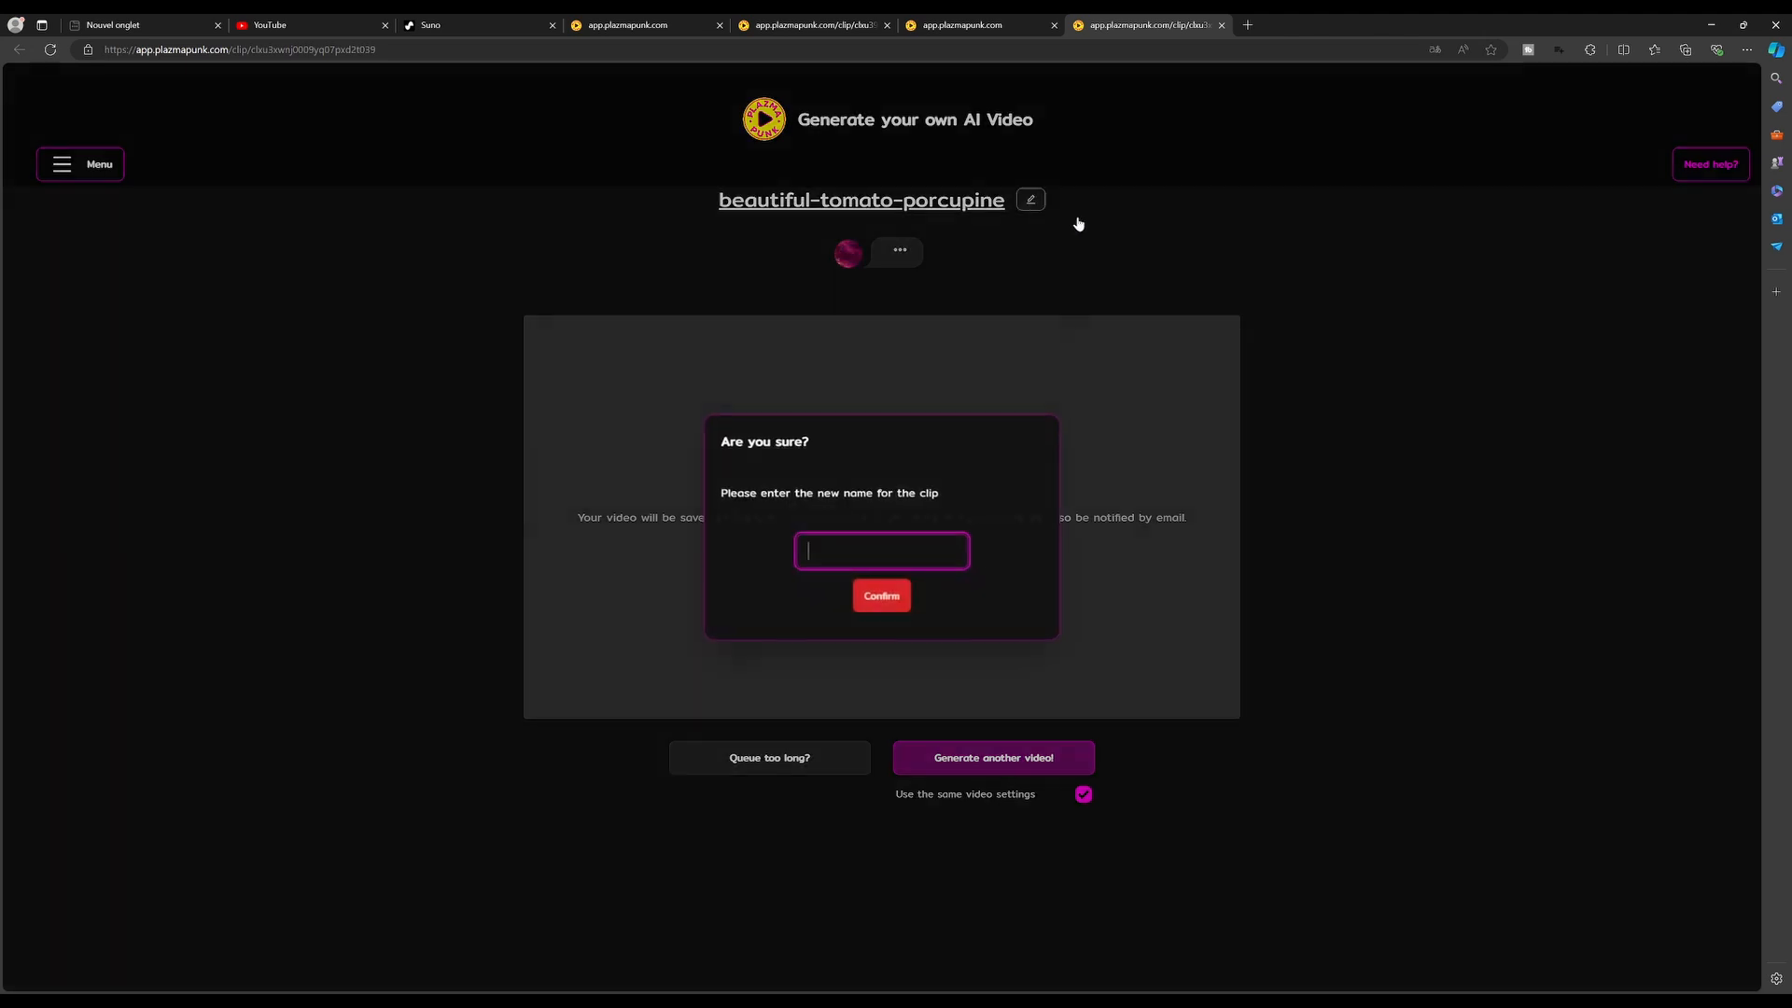
text(E)
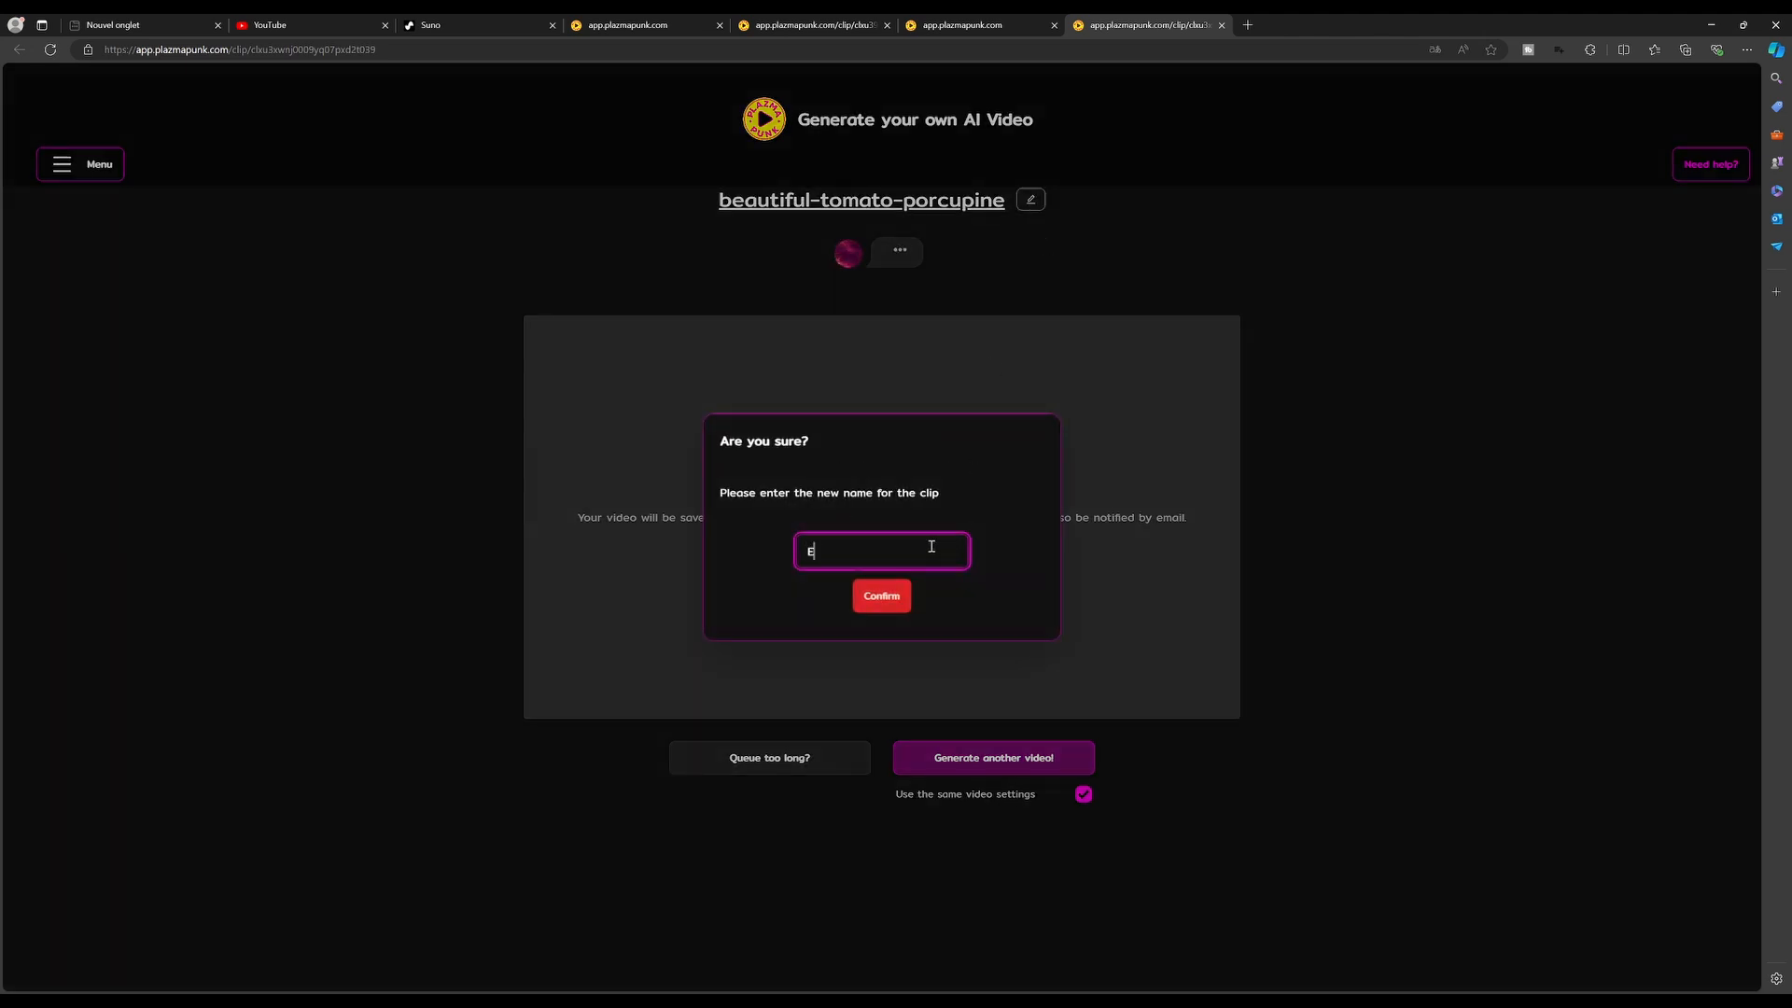
text(nter the arena)
click(1000, 597)
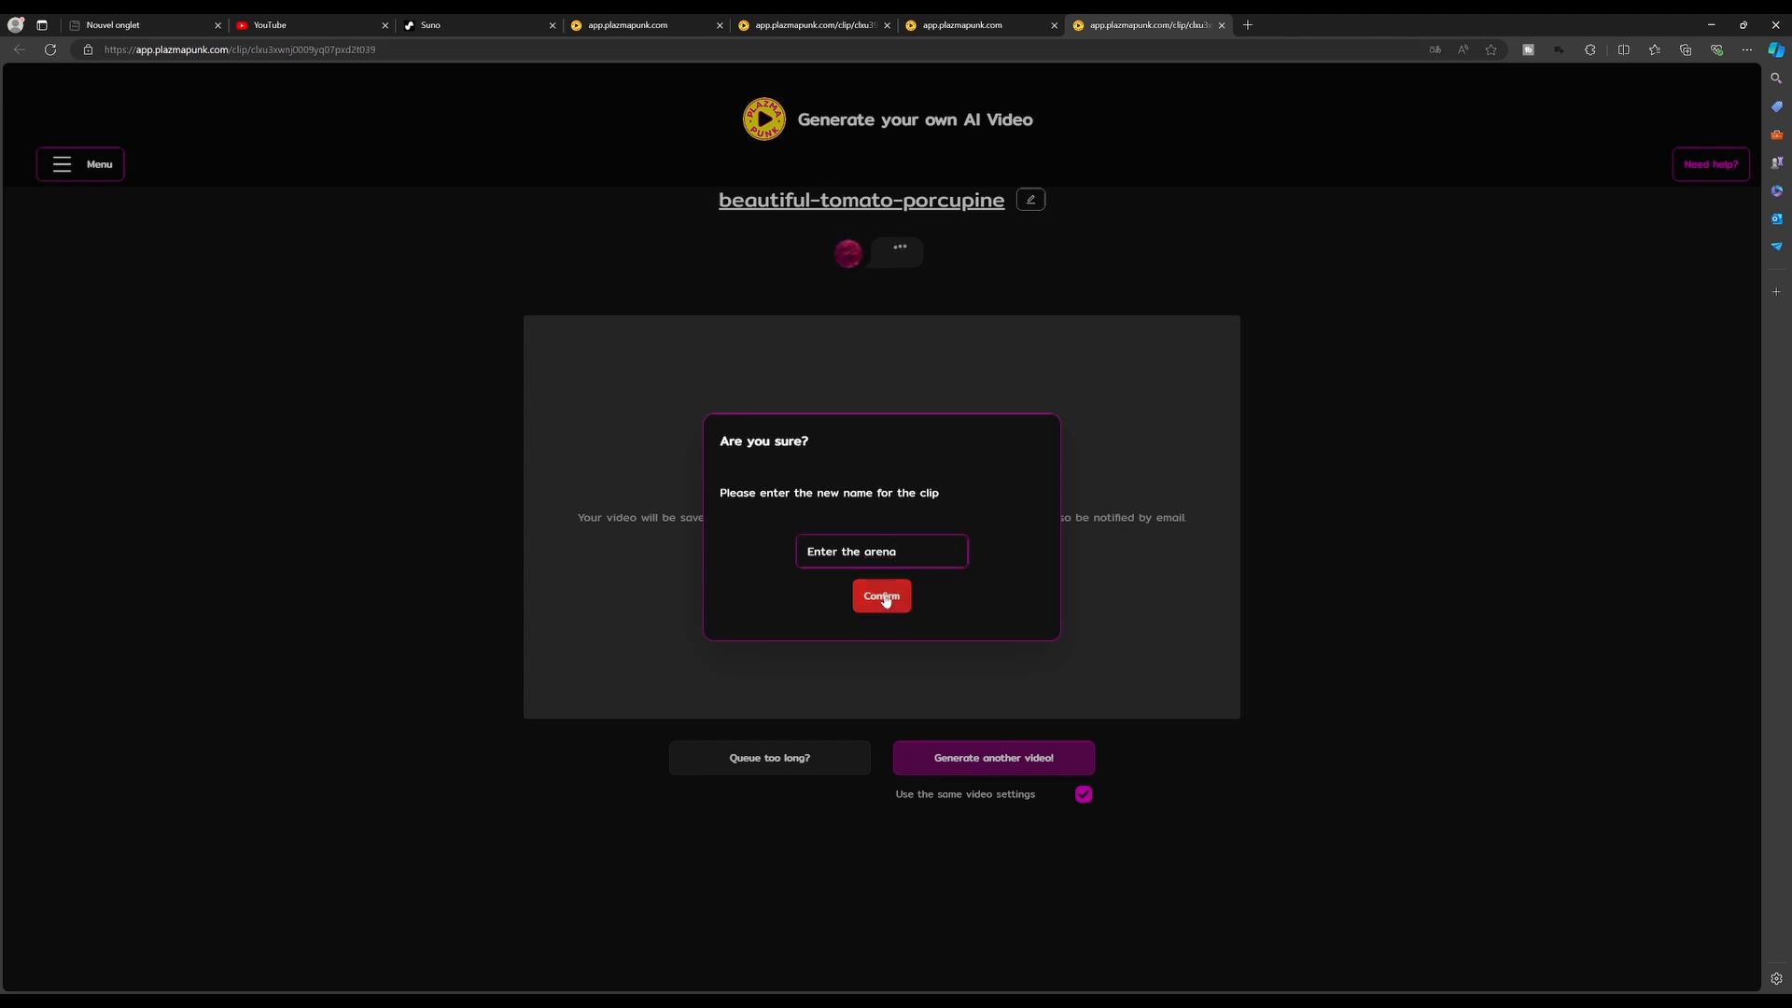
click(886, 603)
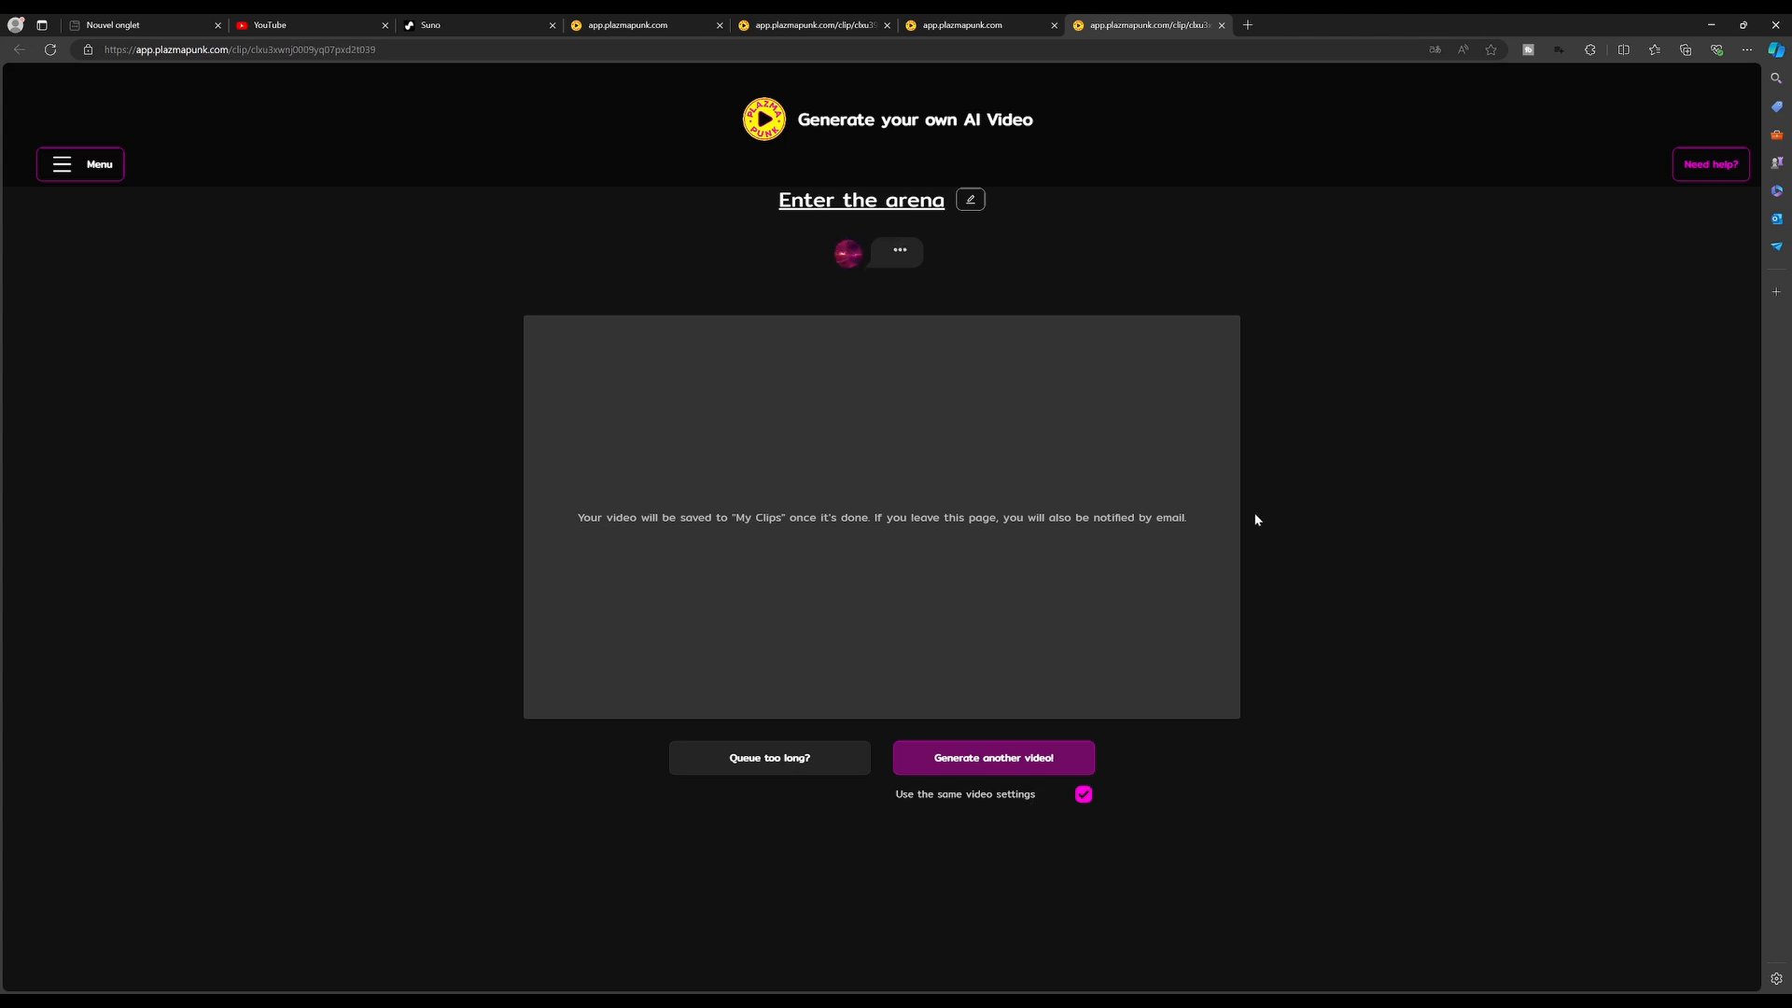
Open the saved songs library to review the uploaded tracks
click(1083, 794)
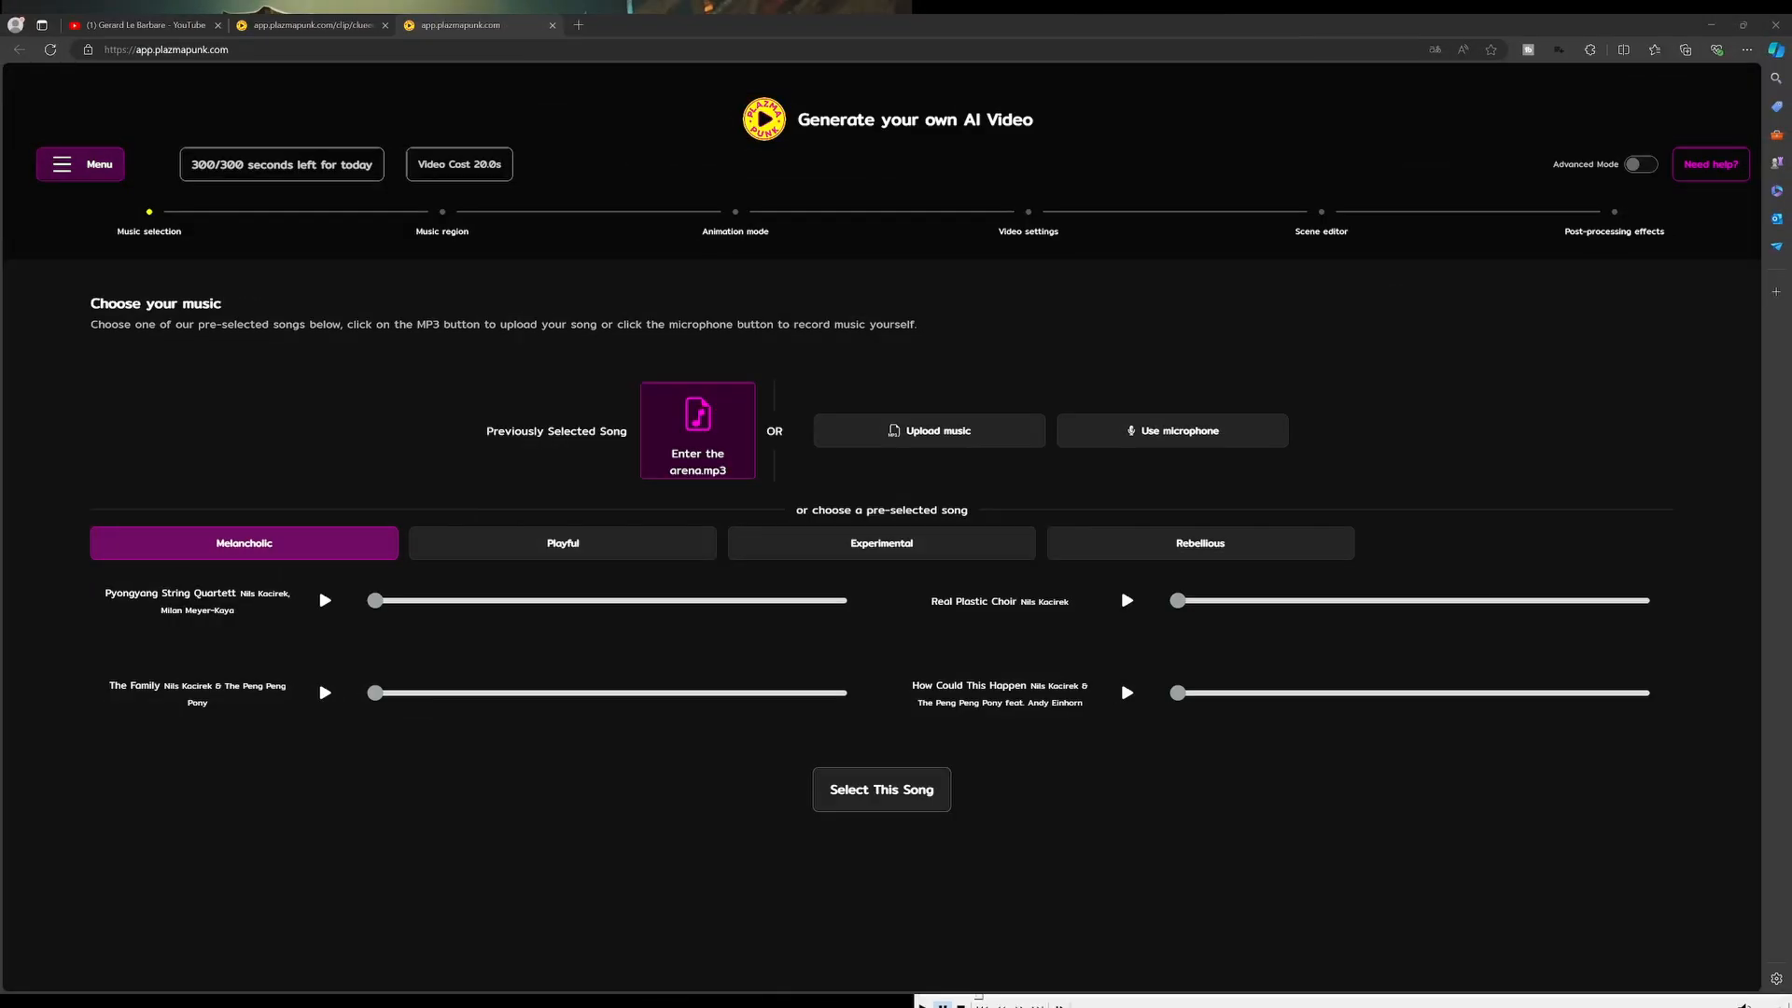
click(93, 164)
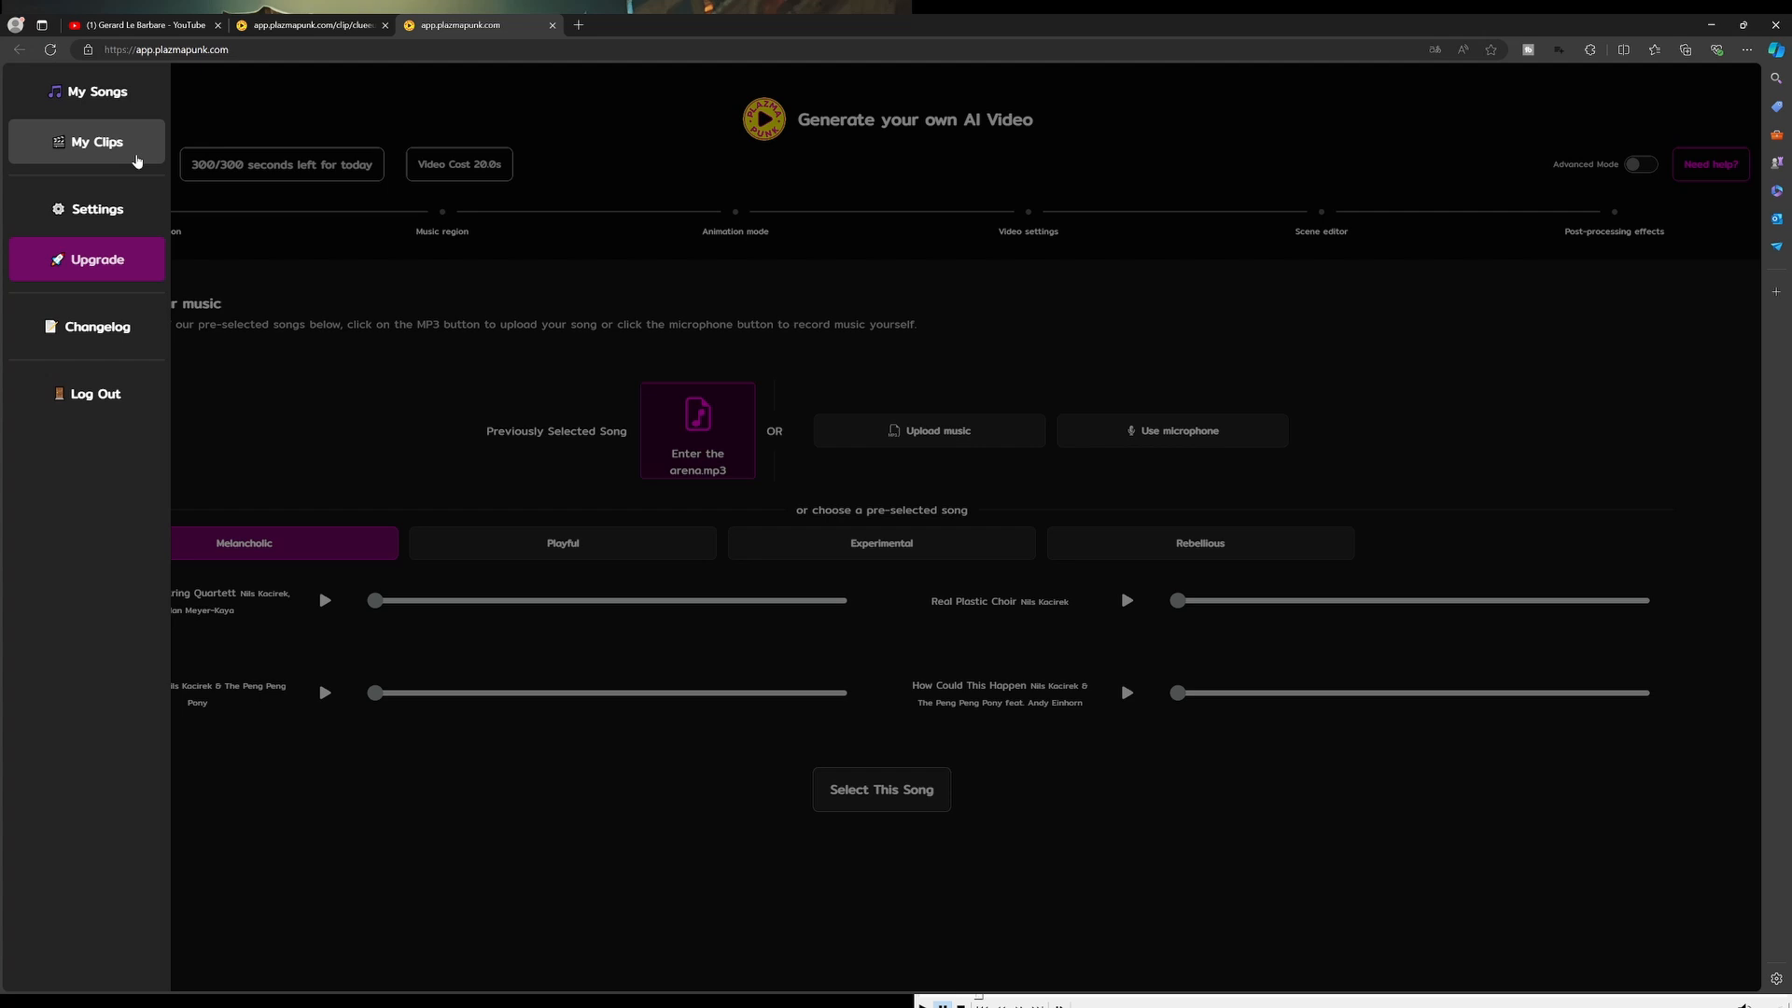
click(101, 91)
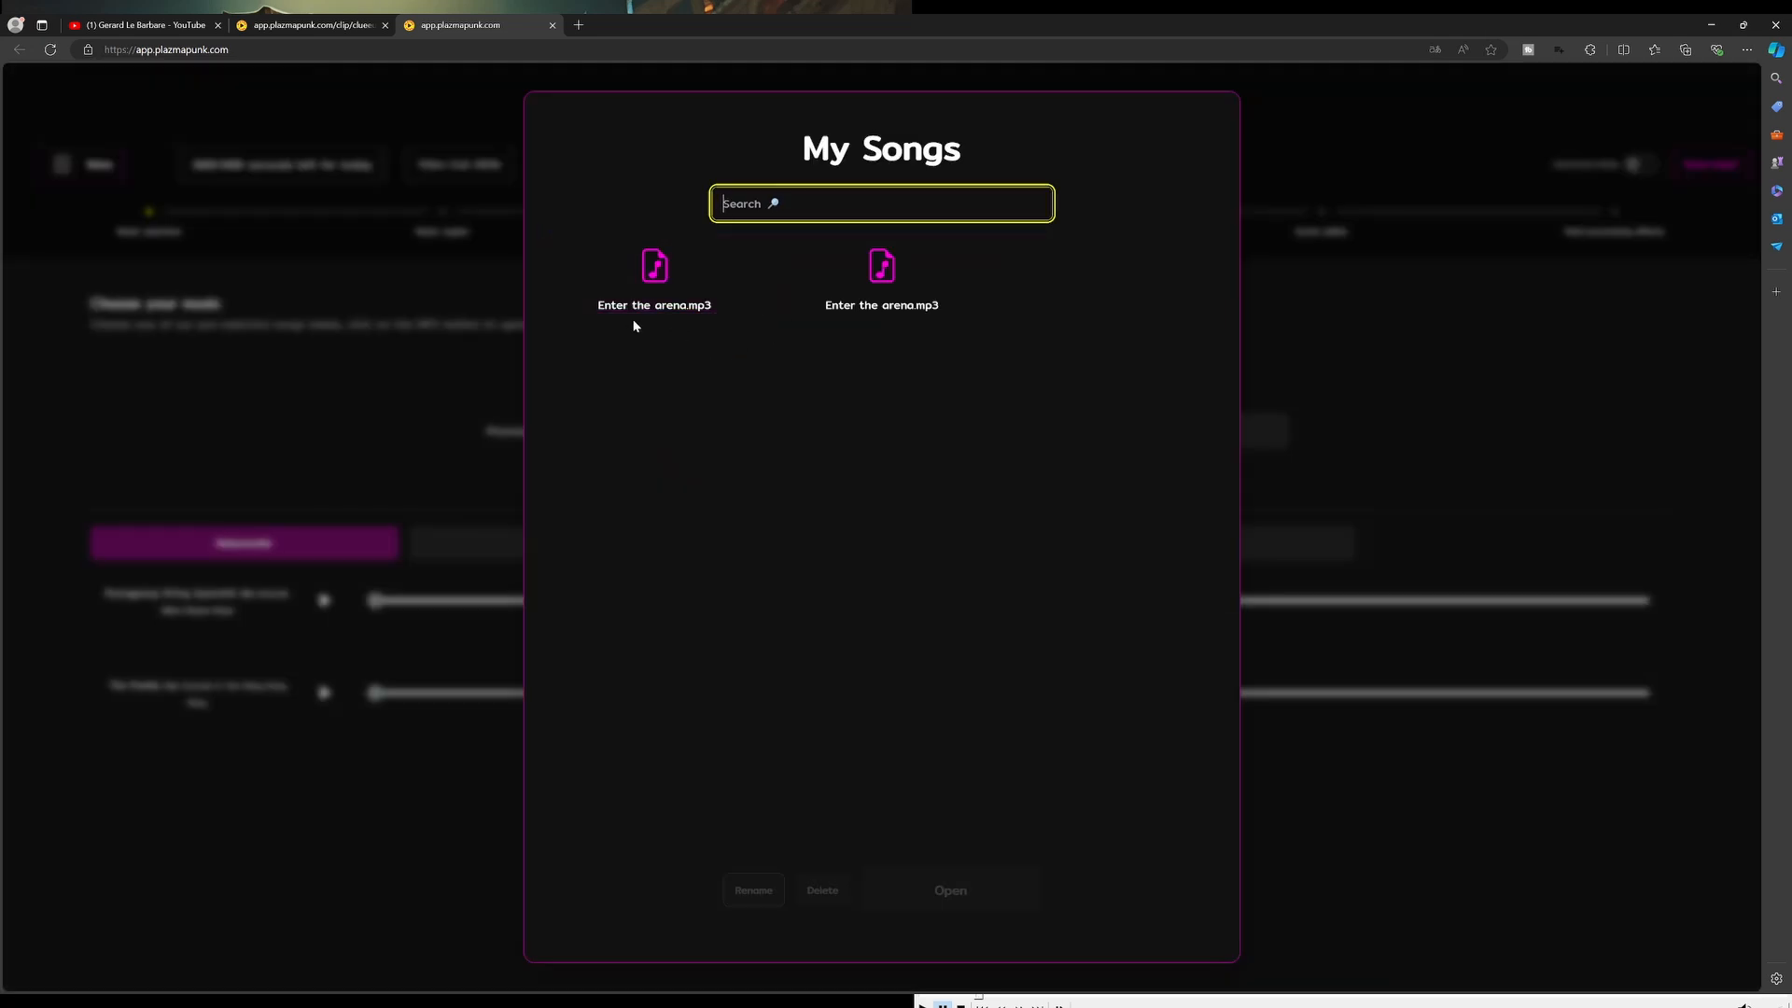
click(361, 412)
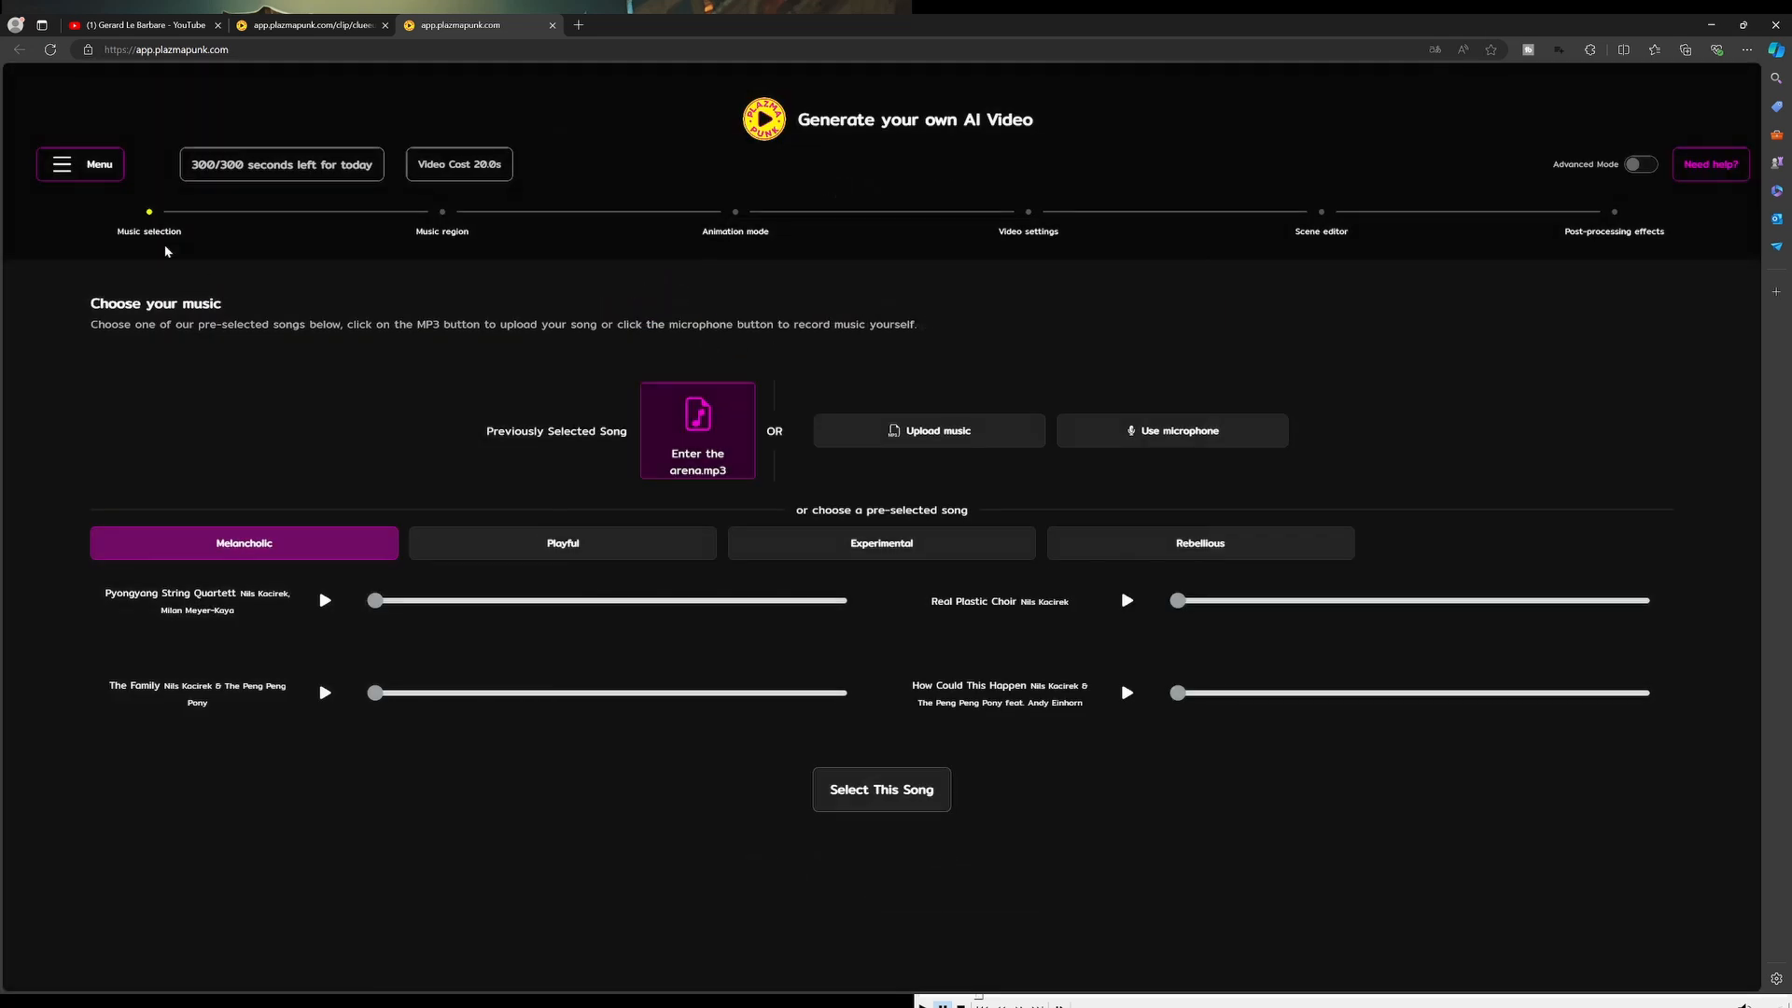
Open the saved clips library to review the generated videos
click(93, 165)
click(94, 142)
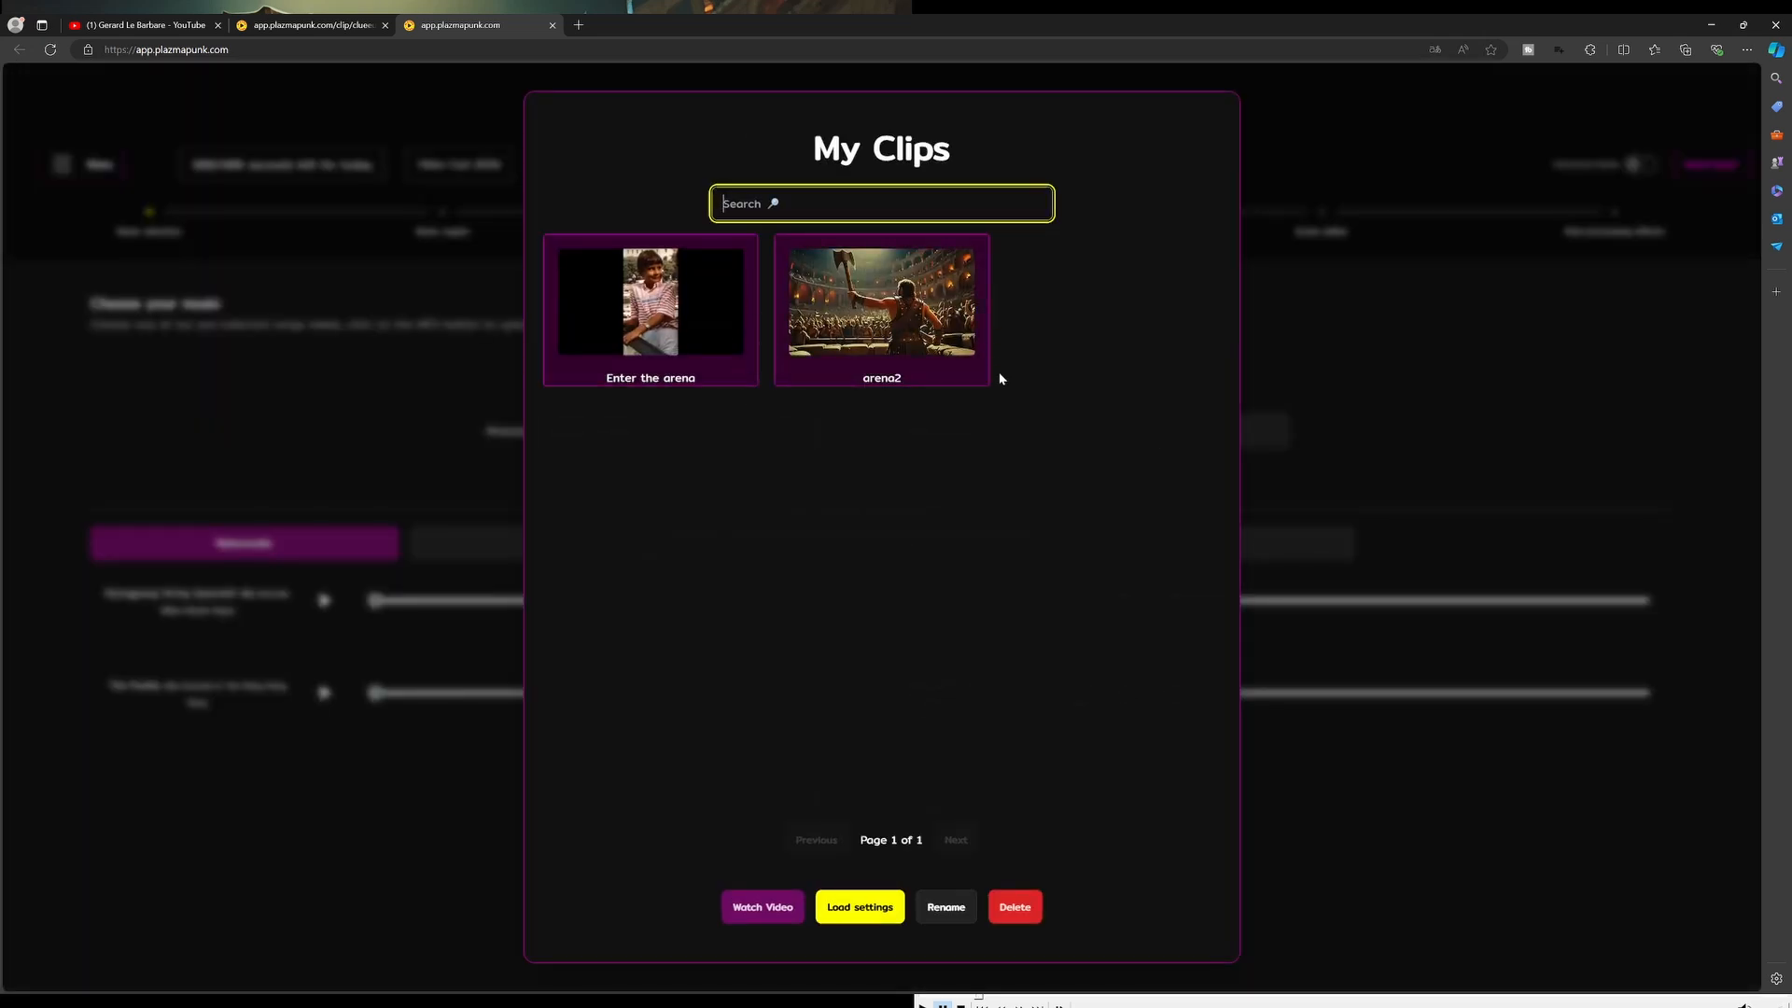
click(354, 412)
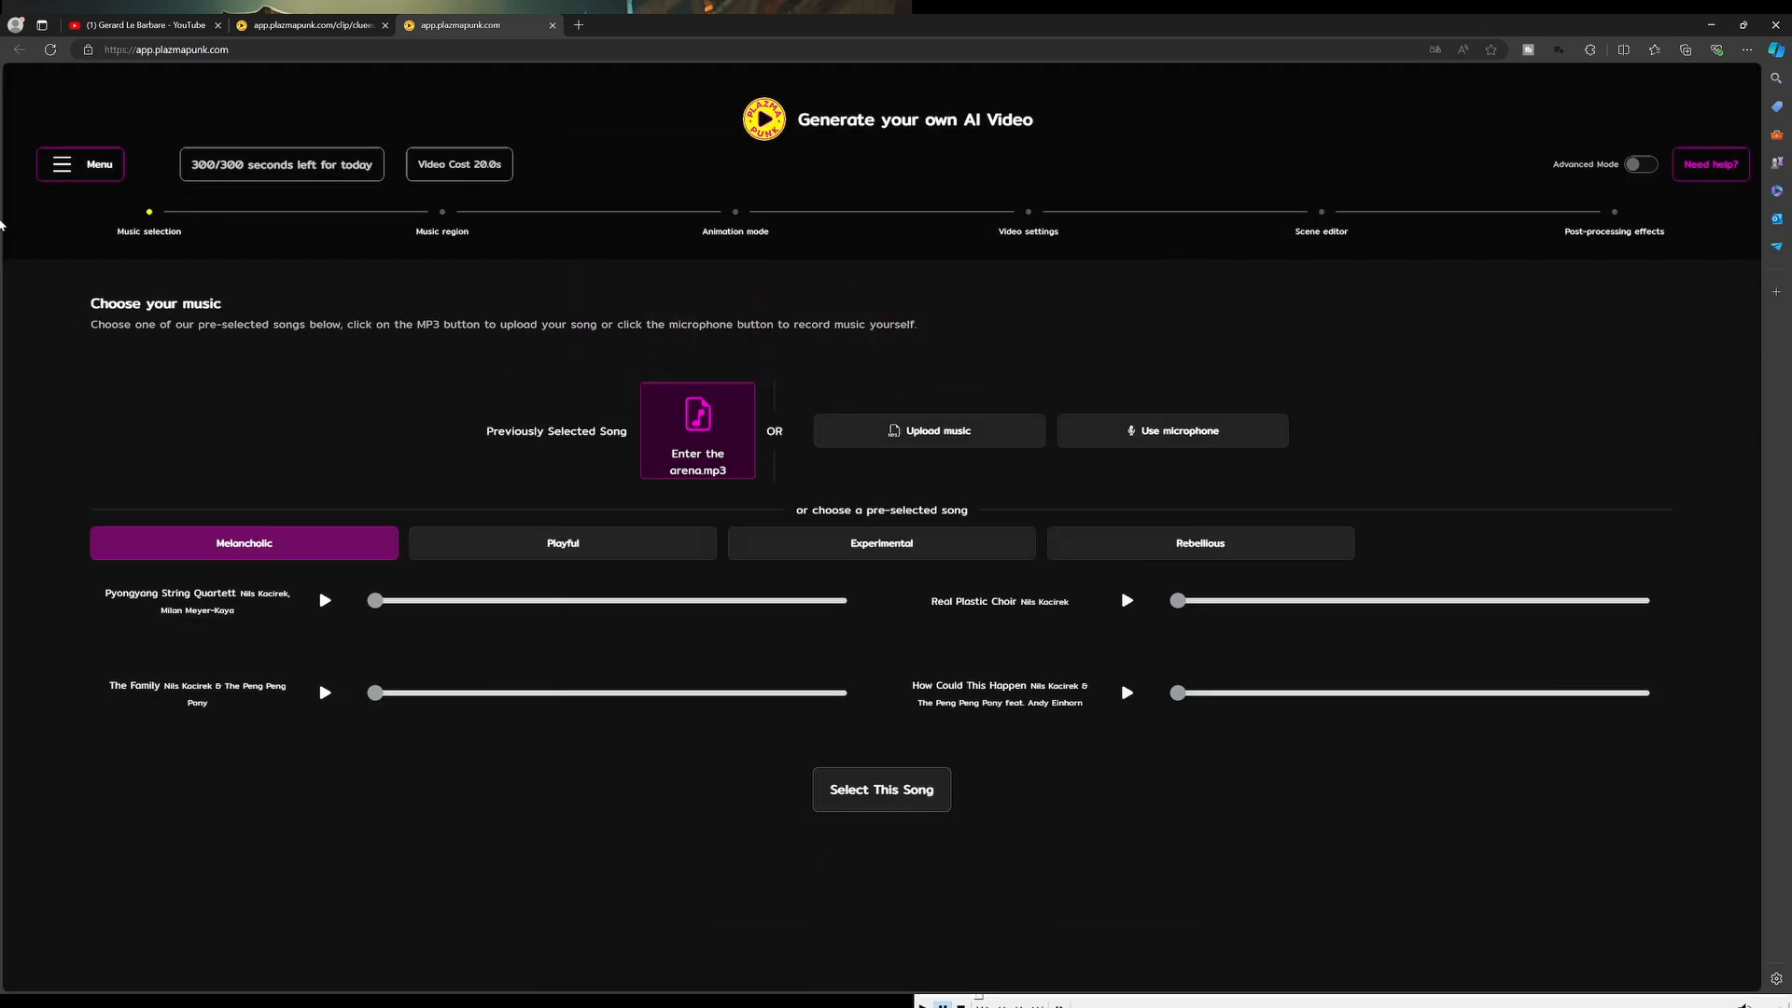
Open the account settings to review the plan and remaining generation seconds
click(93, 165)
click(99, 209)
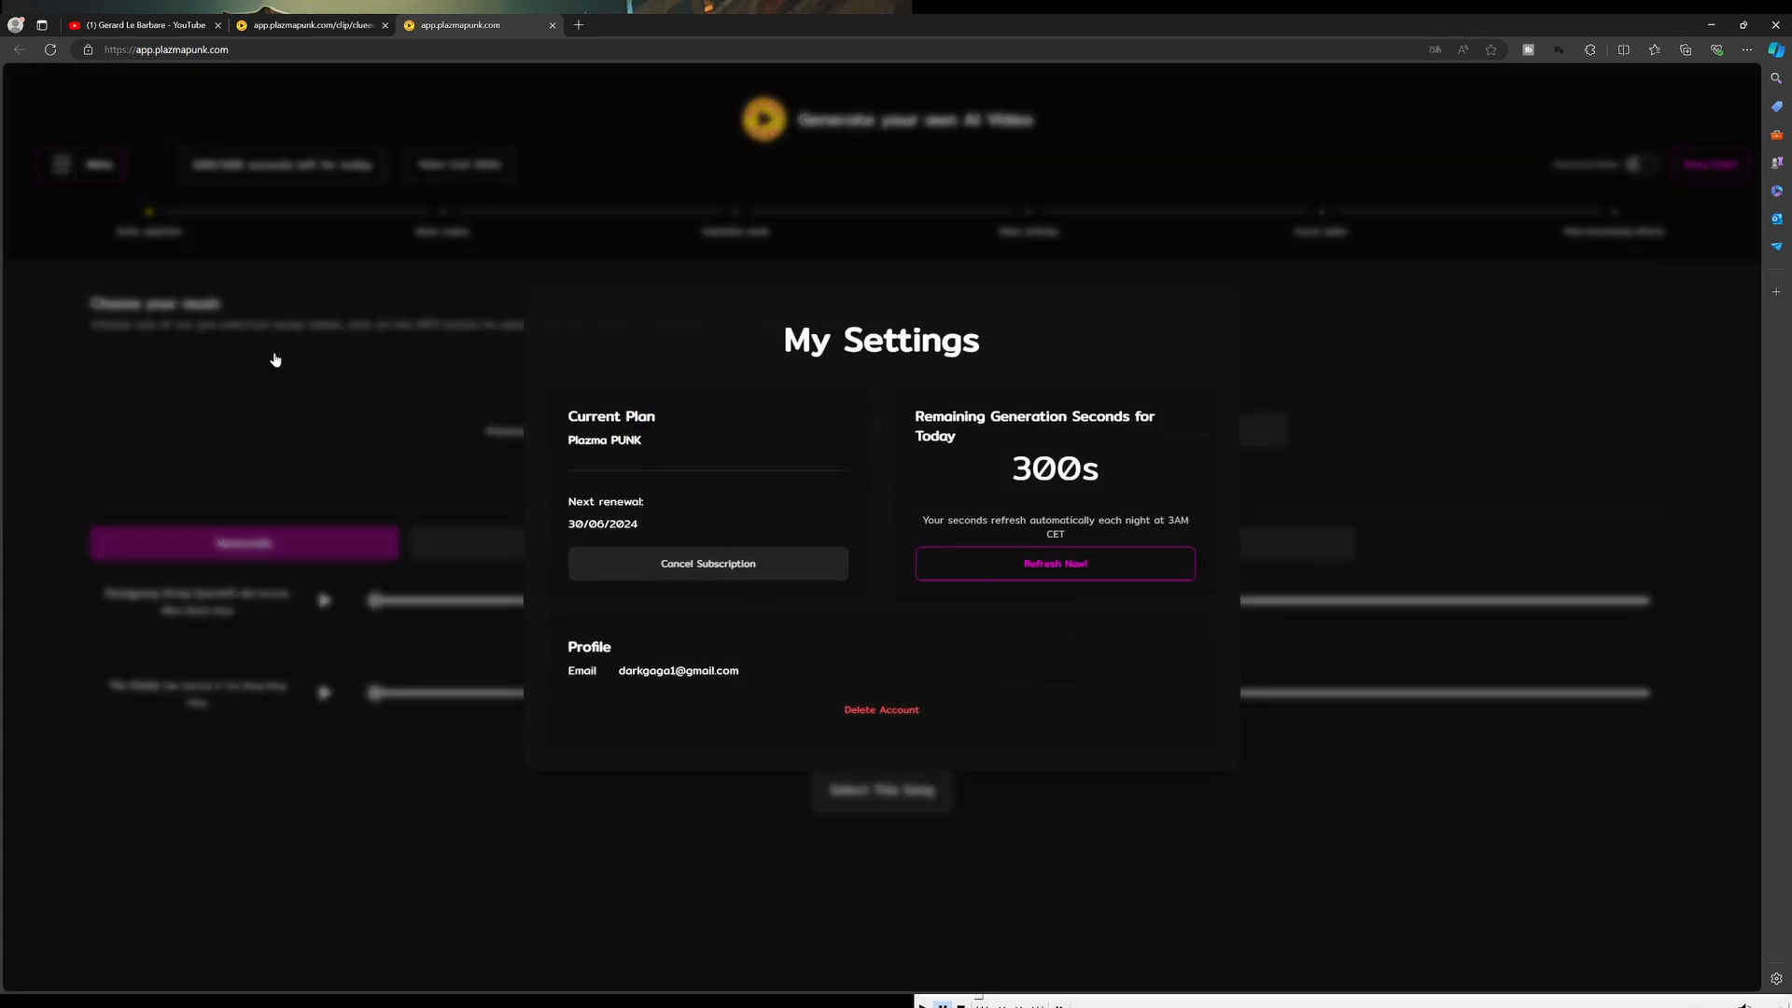
click(325, 401)
View the upgrade plan options and close them
click(61, 168)
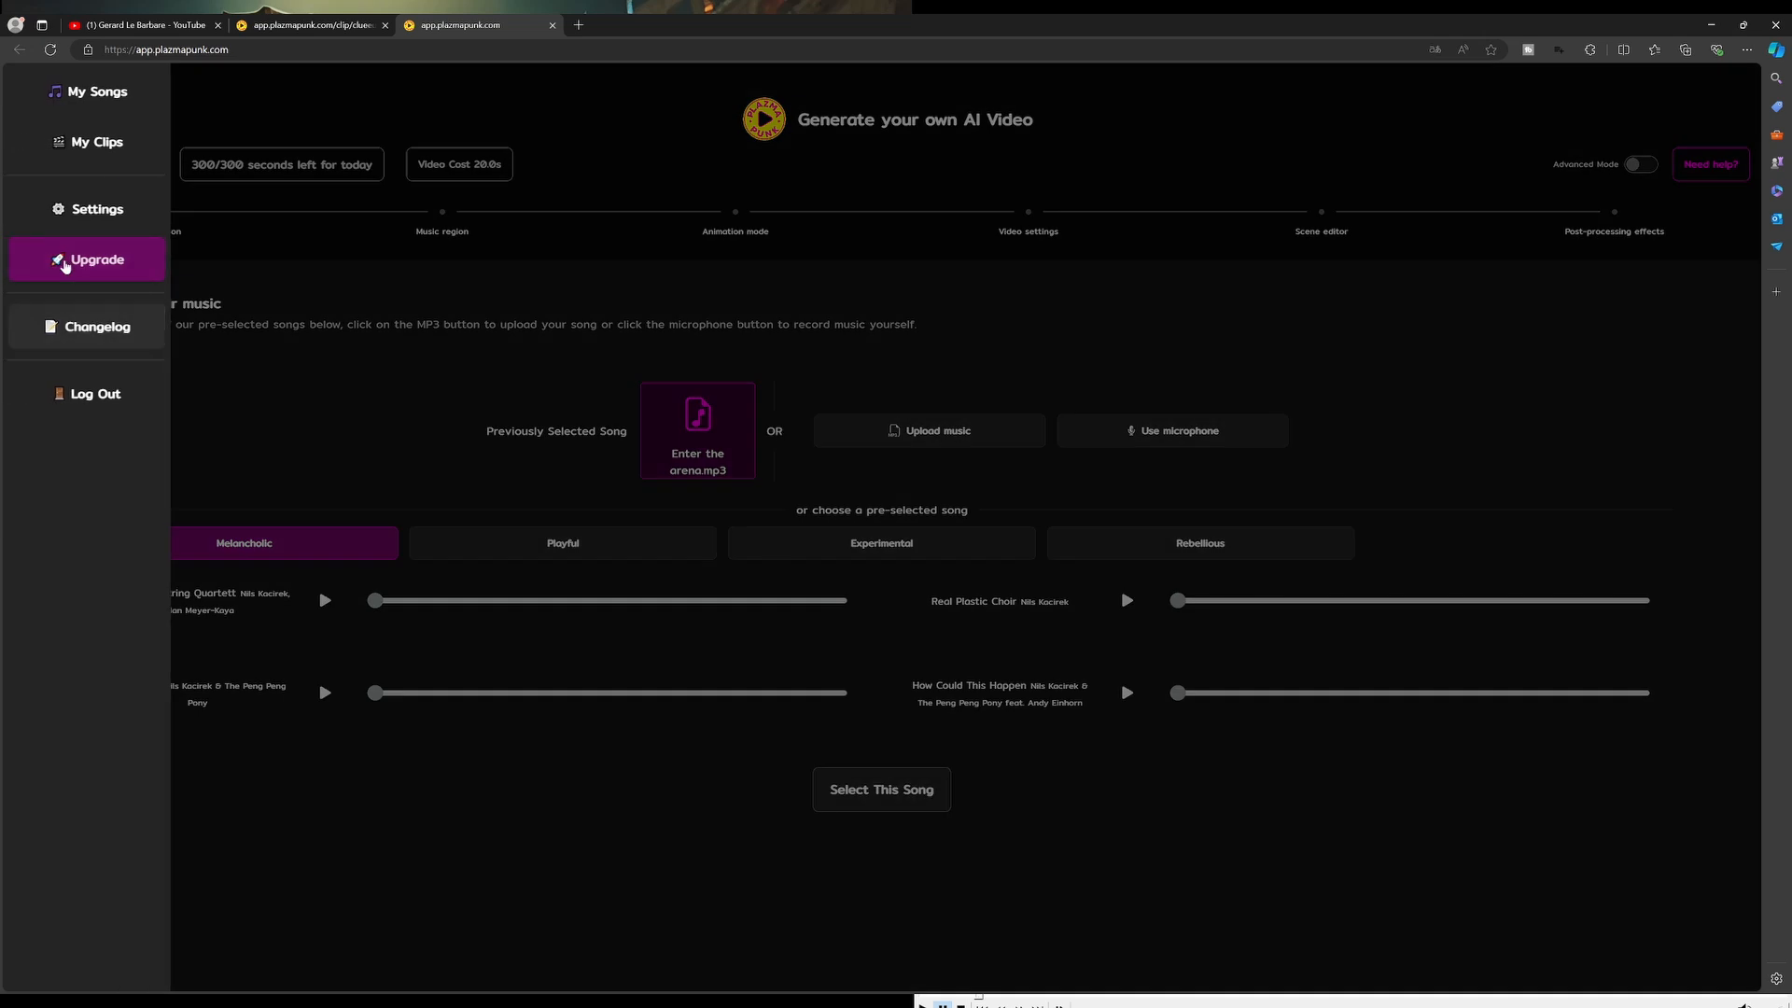
click(60, 260)
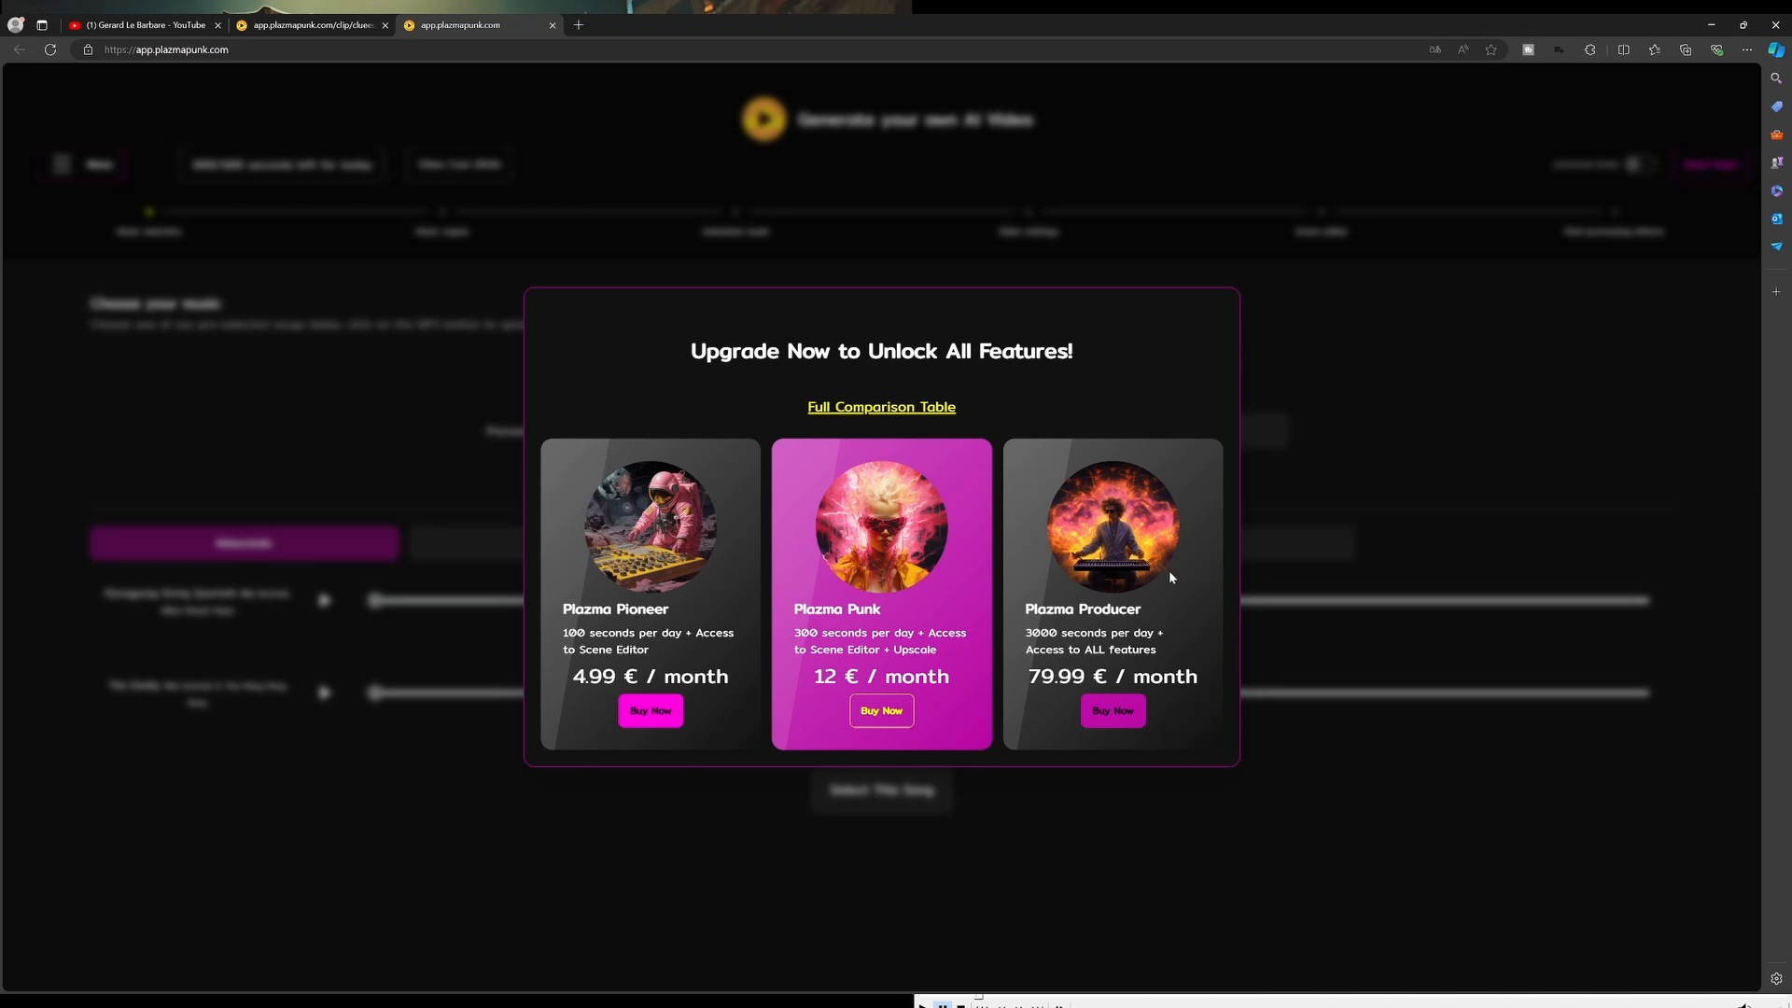
click(322, 363)
Open the changelog and read the v1.1 release notes
click(89, 168)
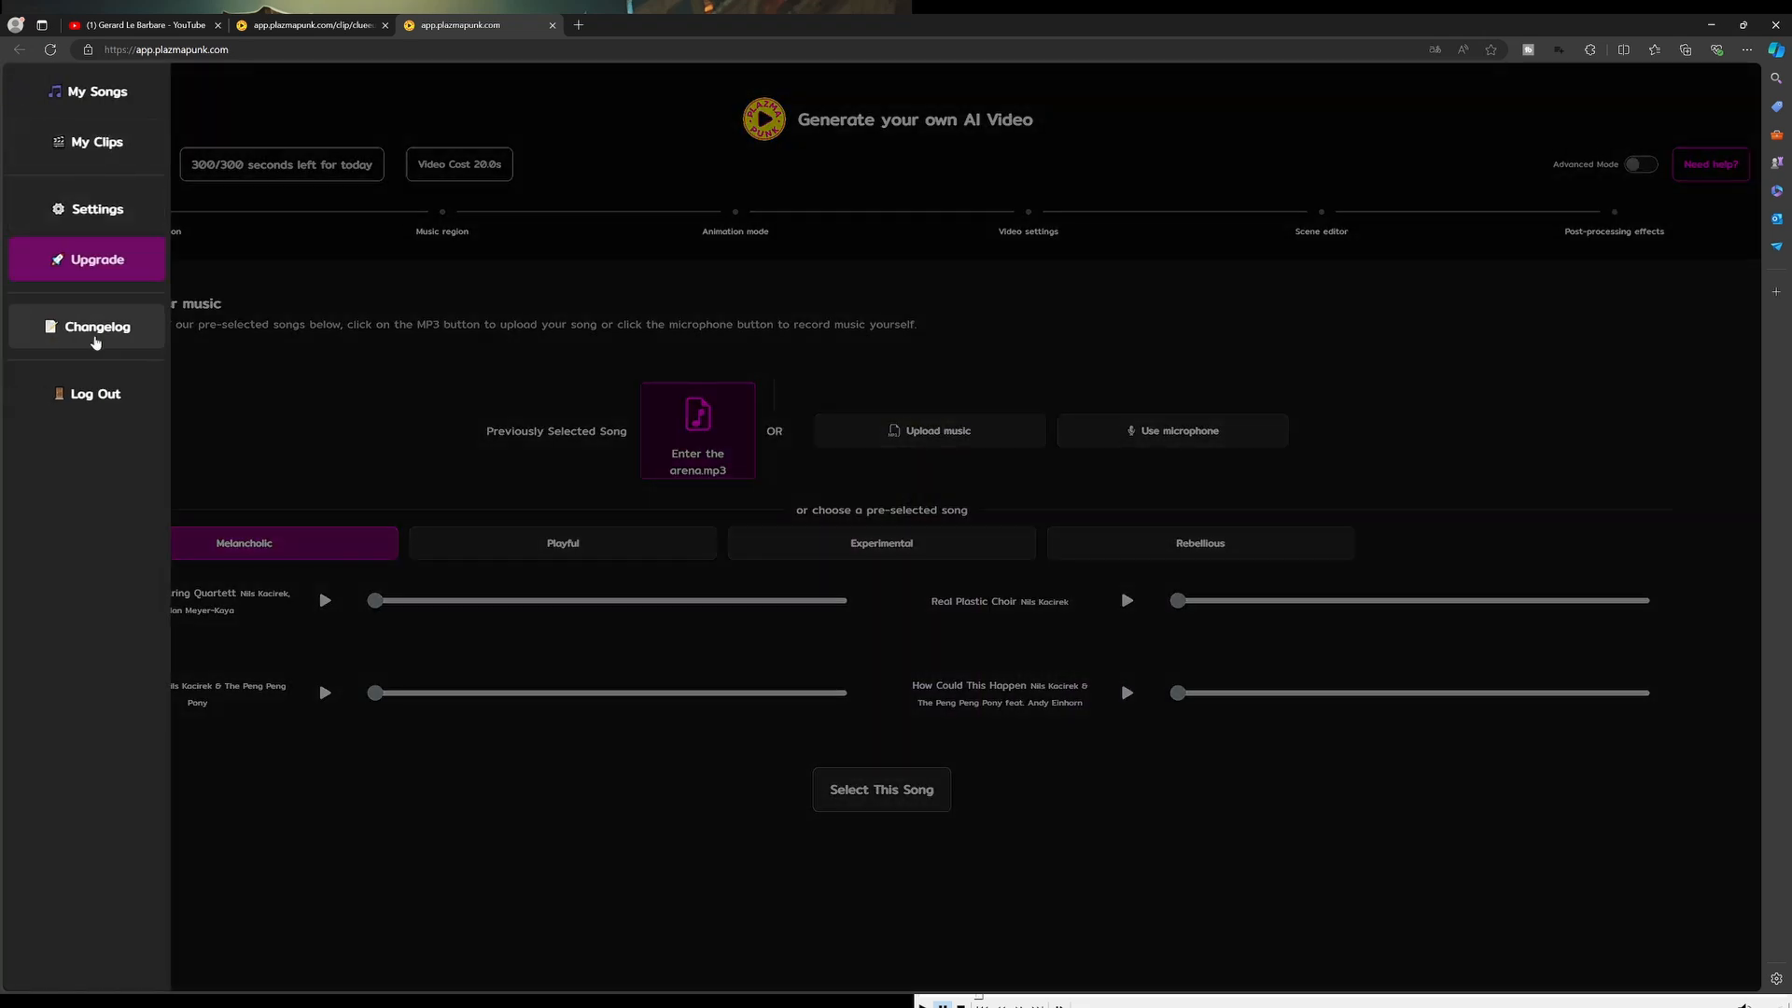
click(634, 392)
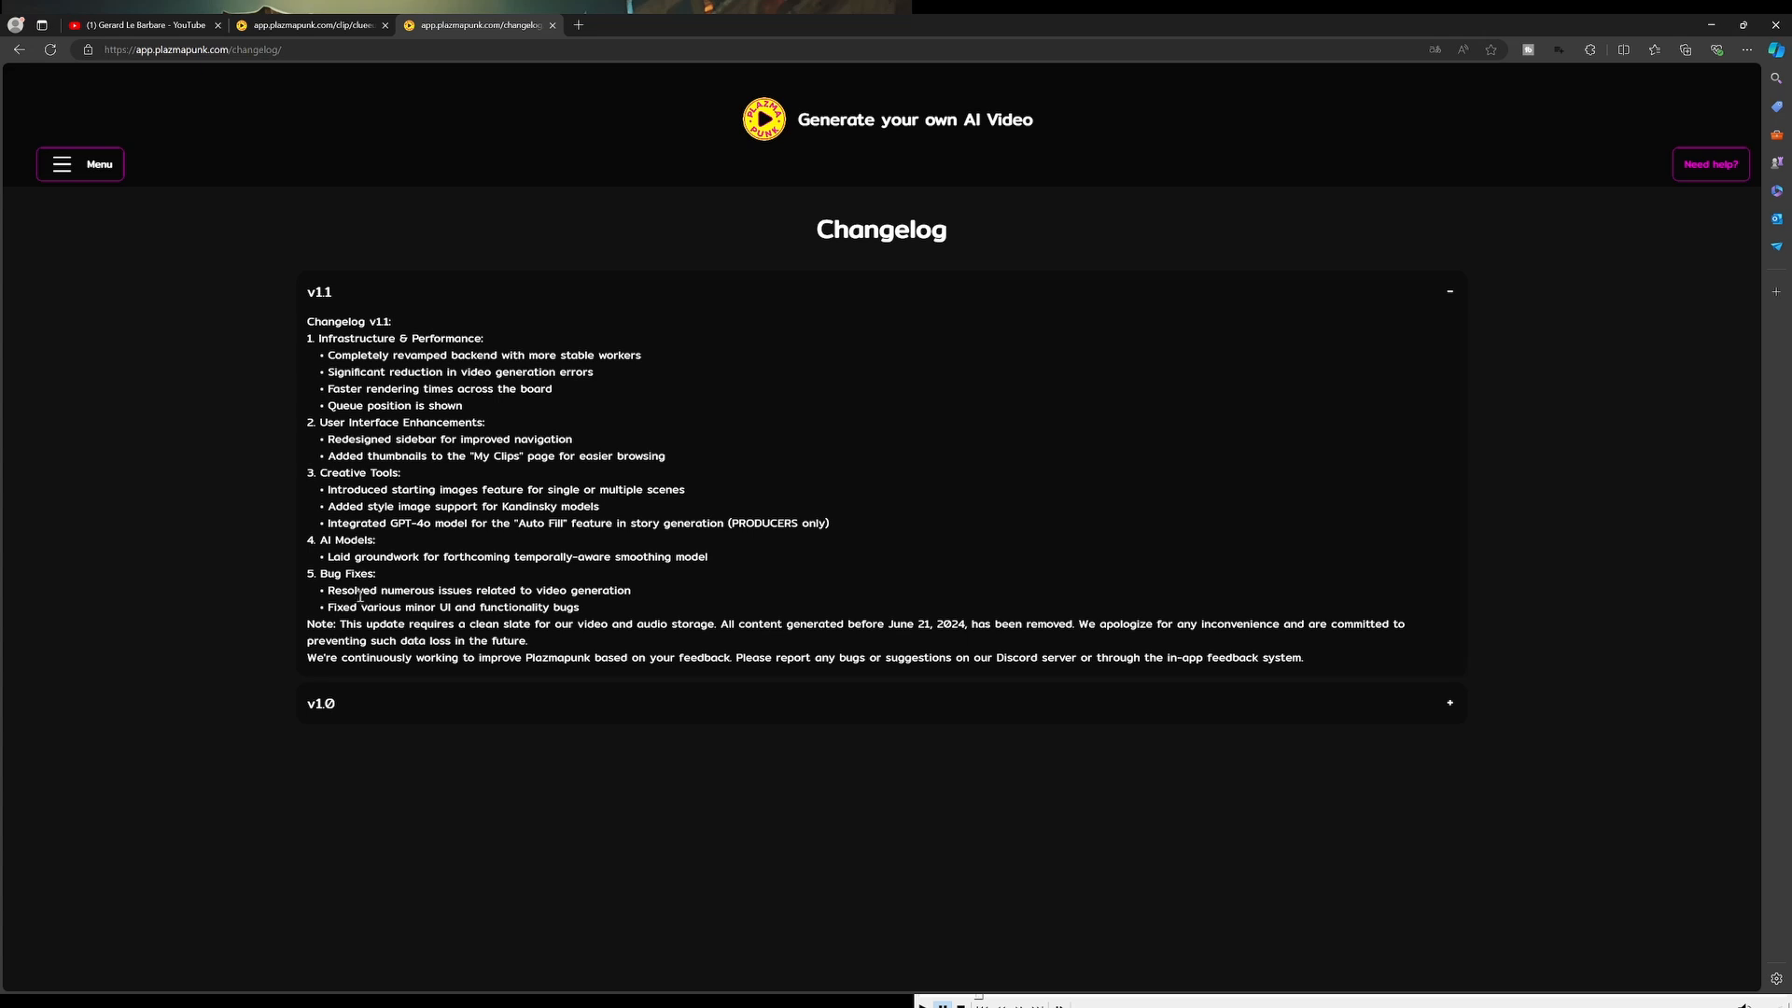
drag(318, 338, 1329, 664)
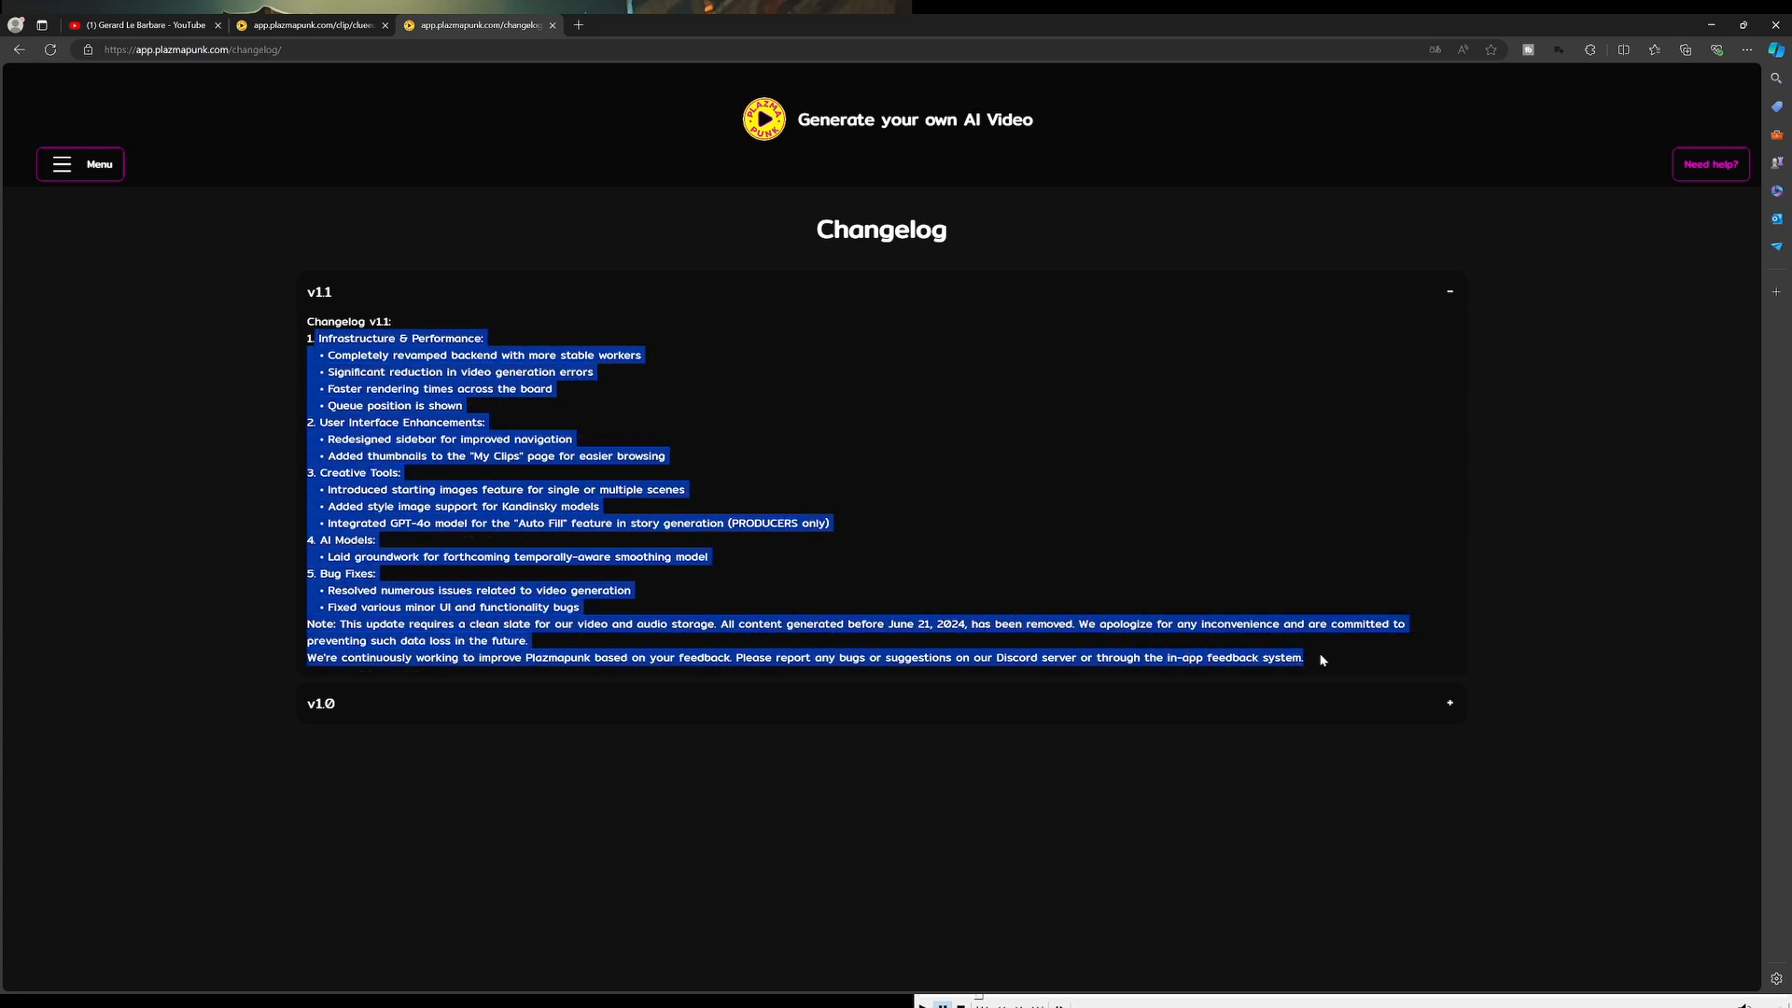
click(713, 429)
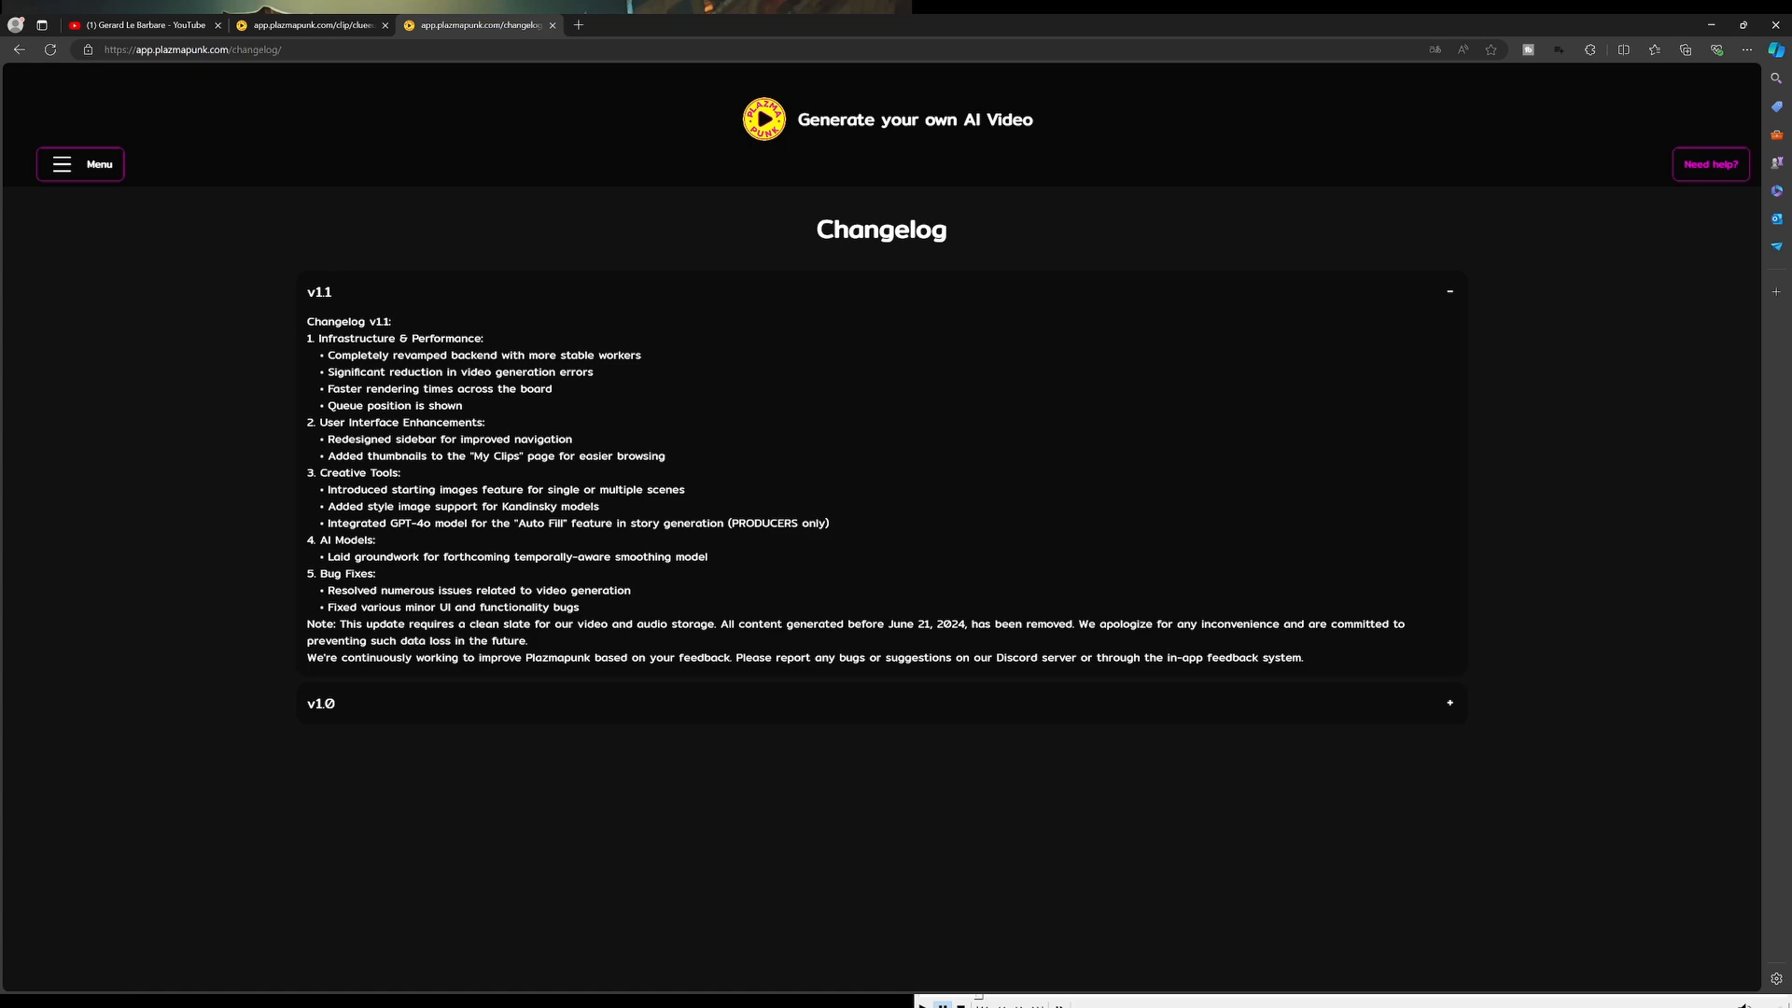
Play the two generated videos side by side in the media player to compare them
key(super+Down)
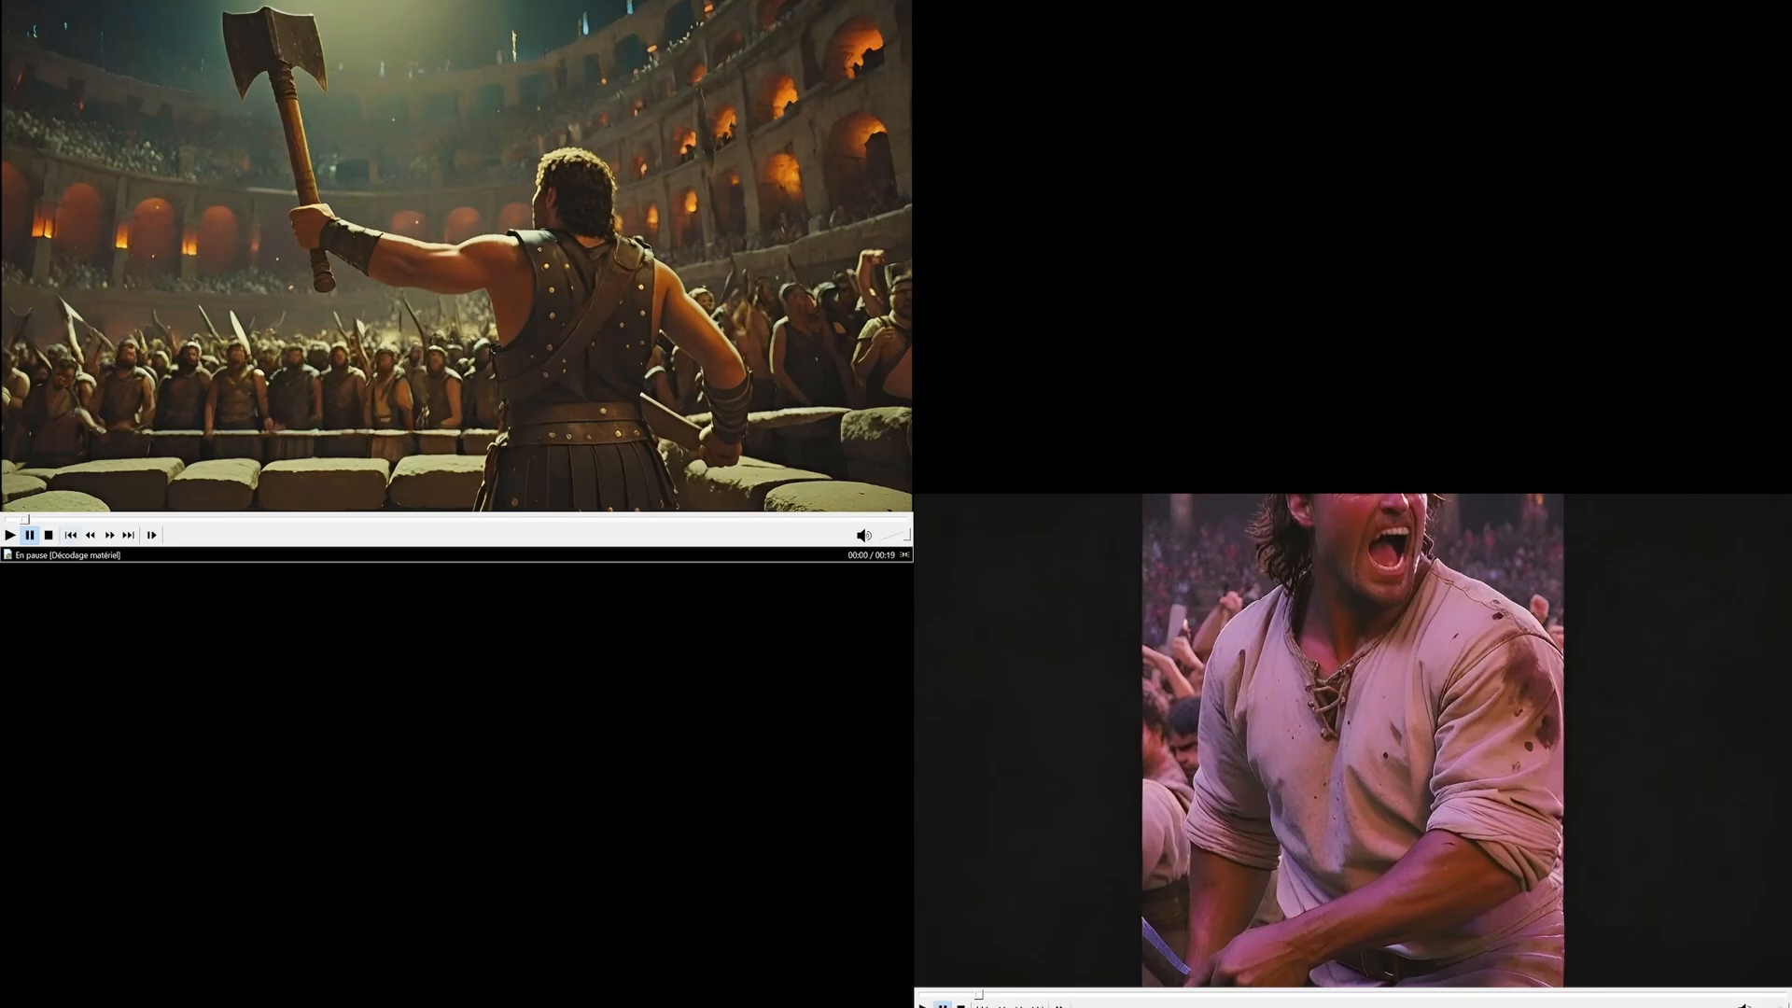
click(5, 520)
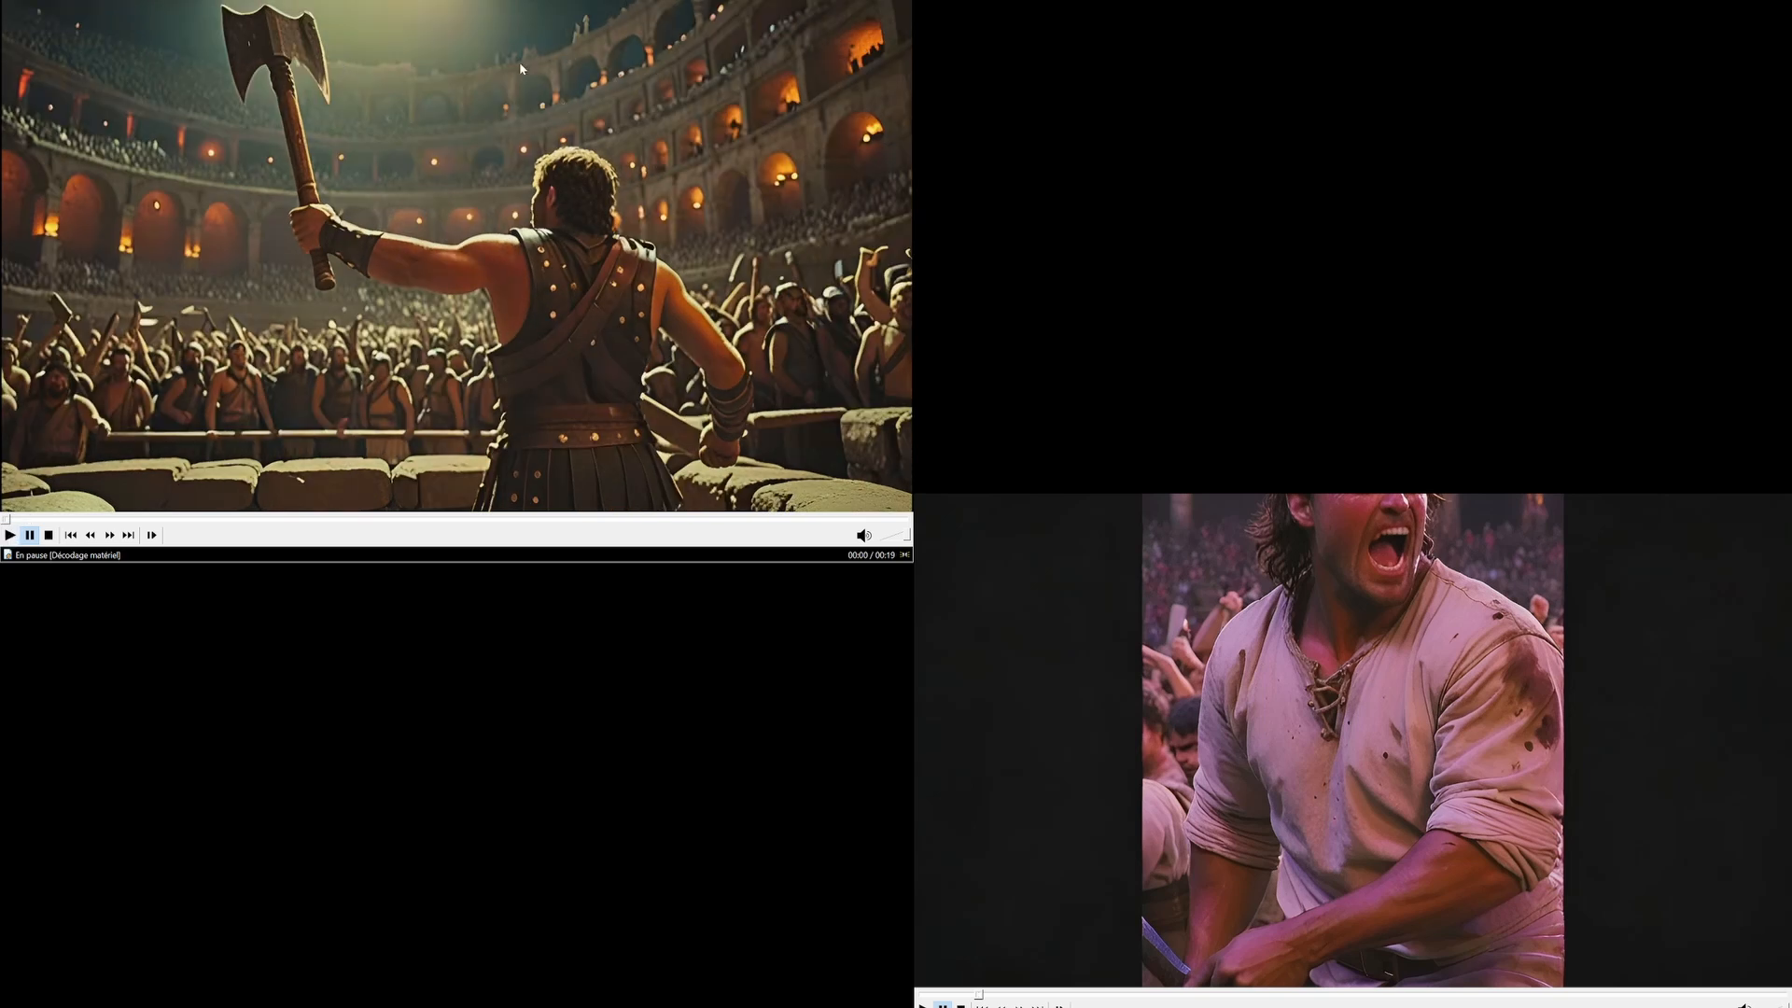
click(9, 537)
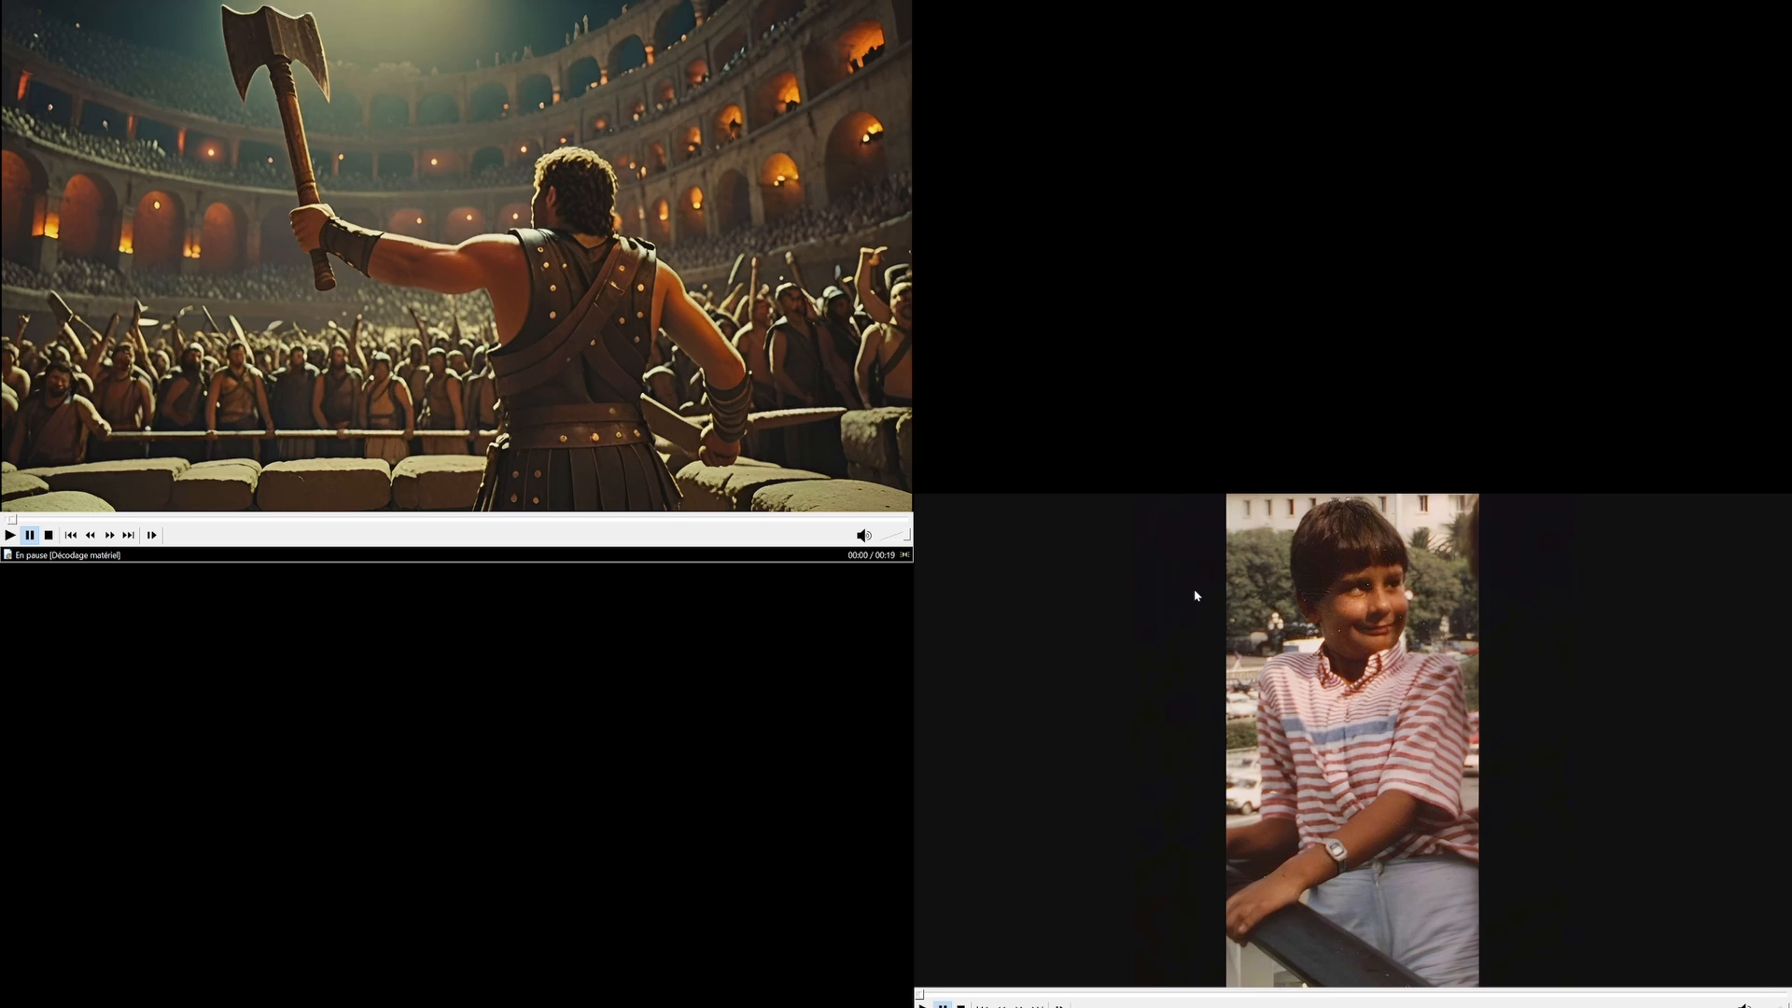
key(space)
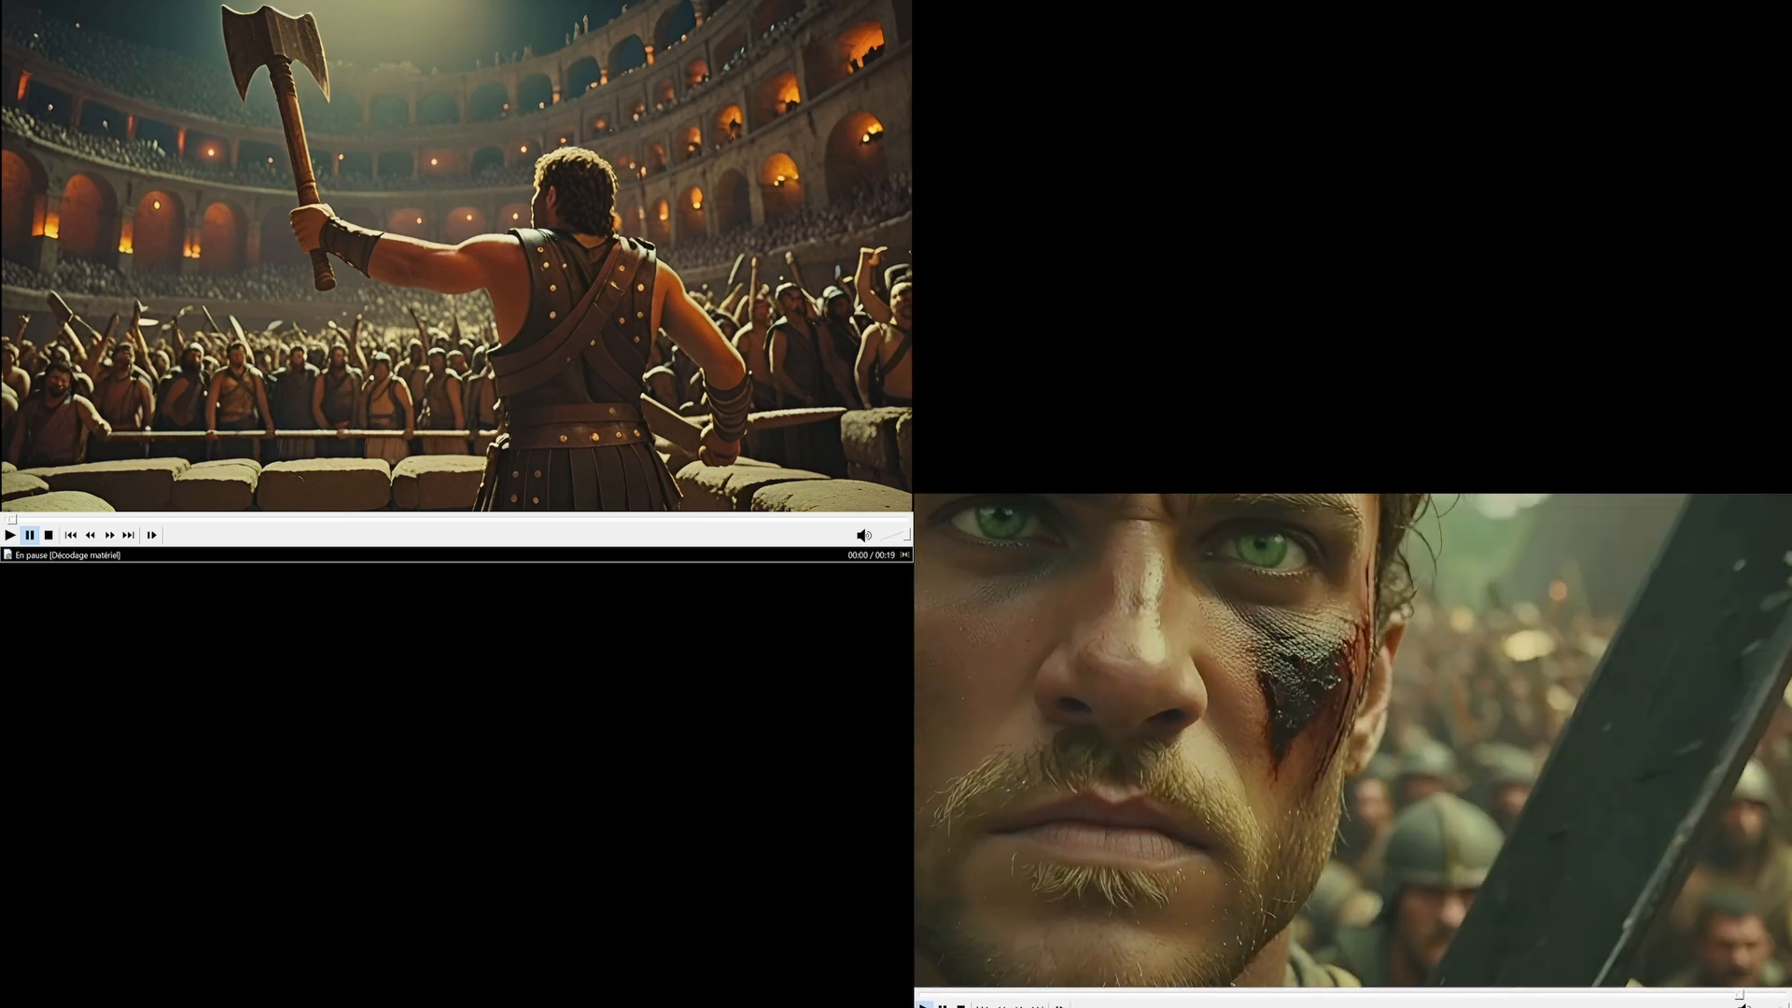
key(space)
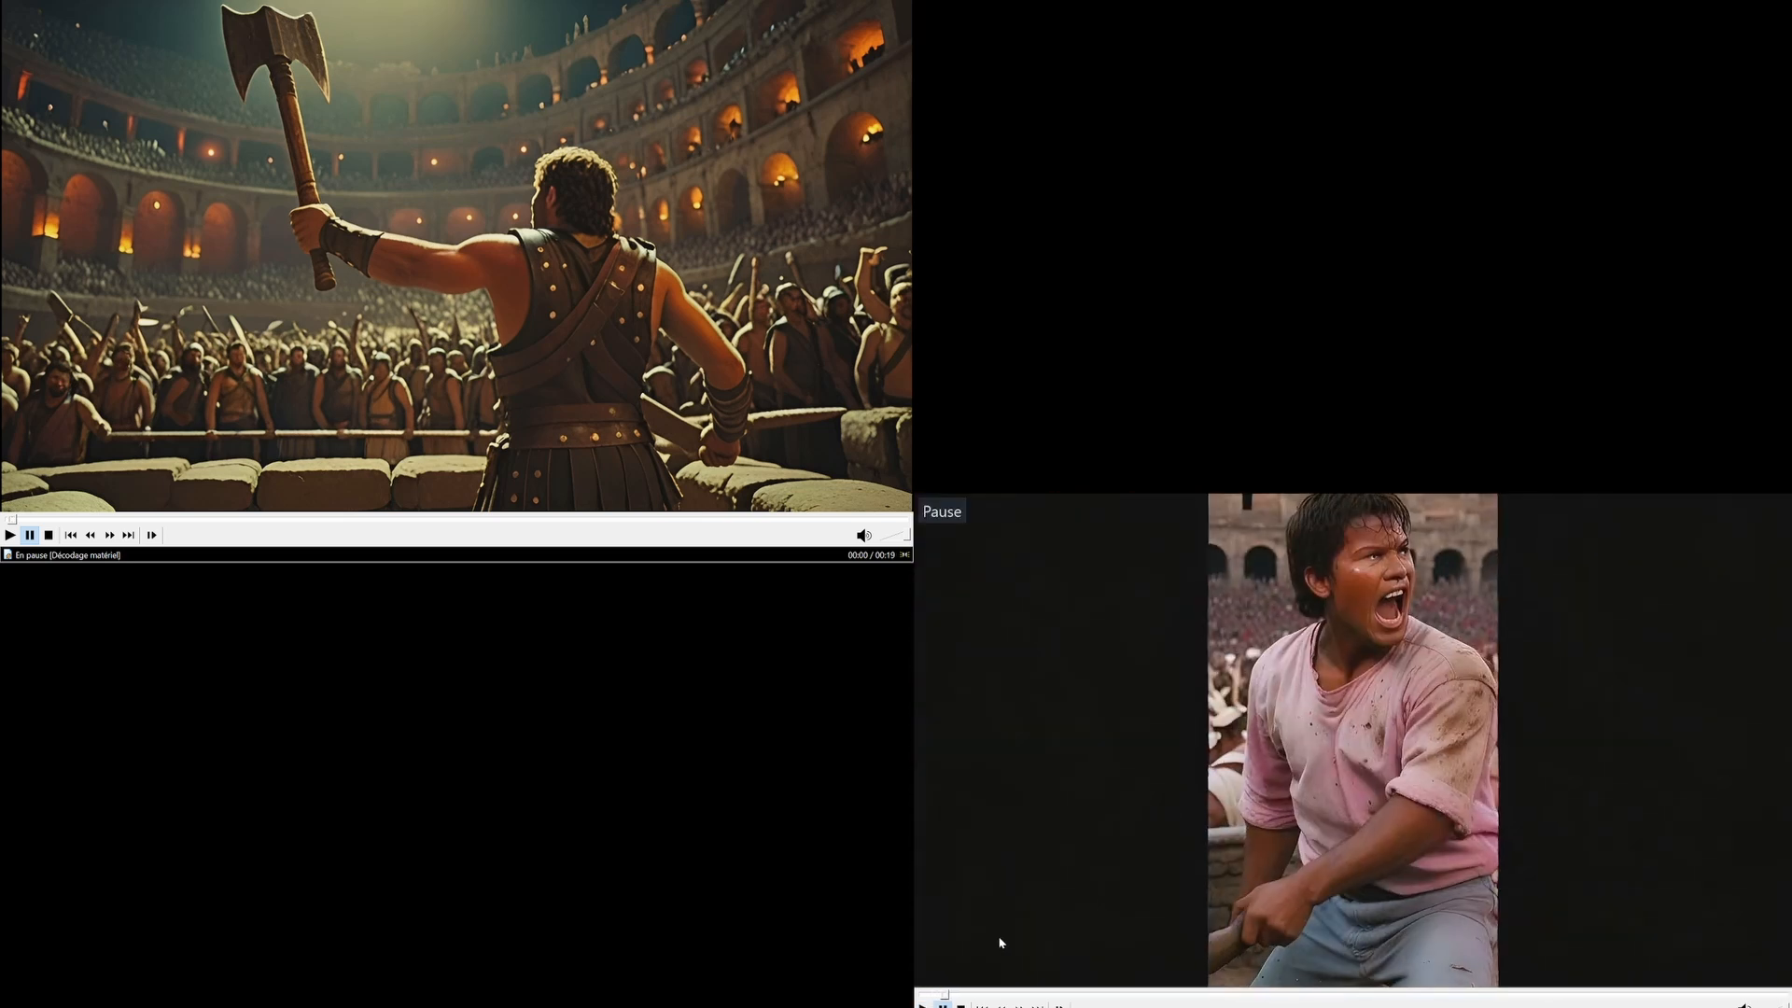
click(926, 996)
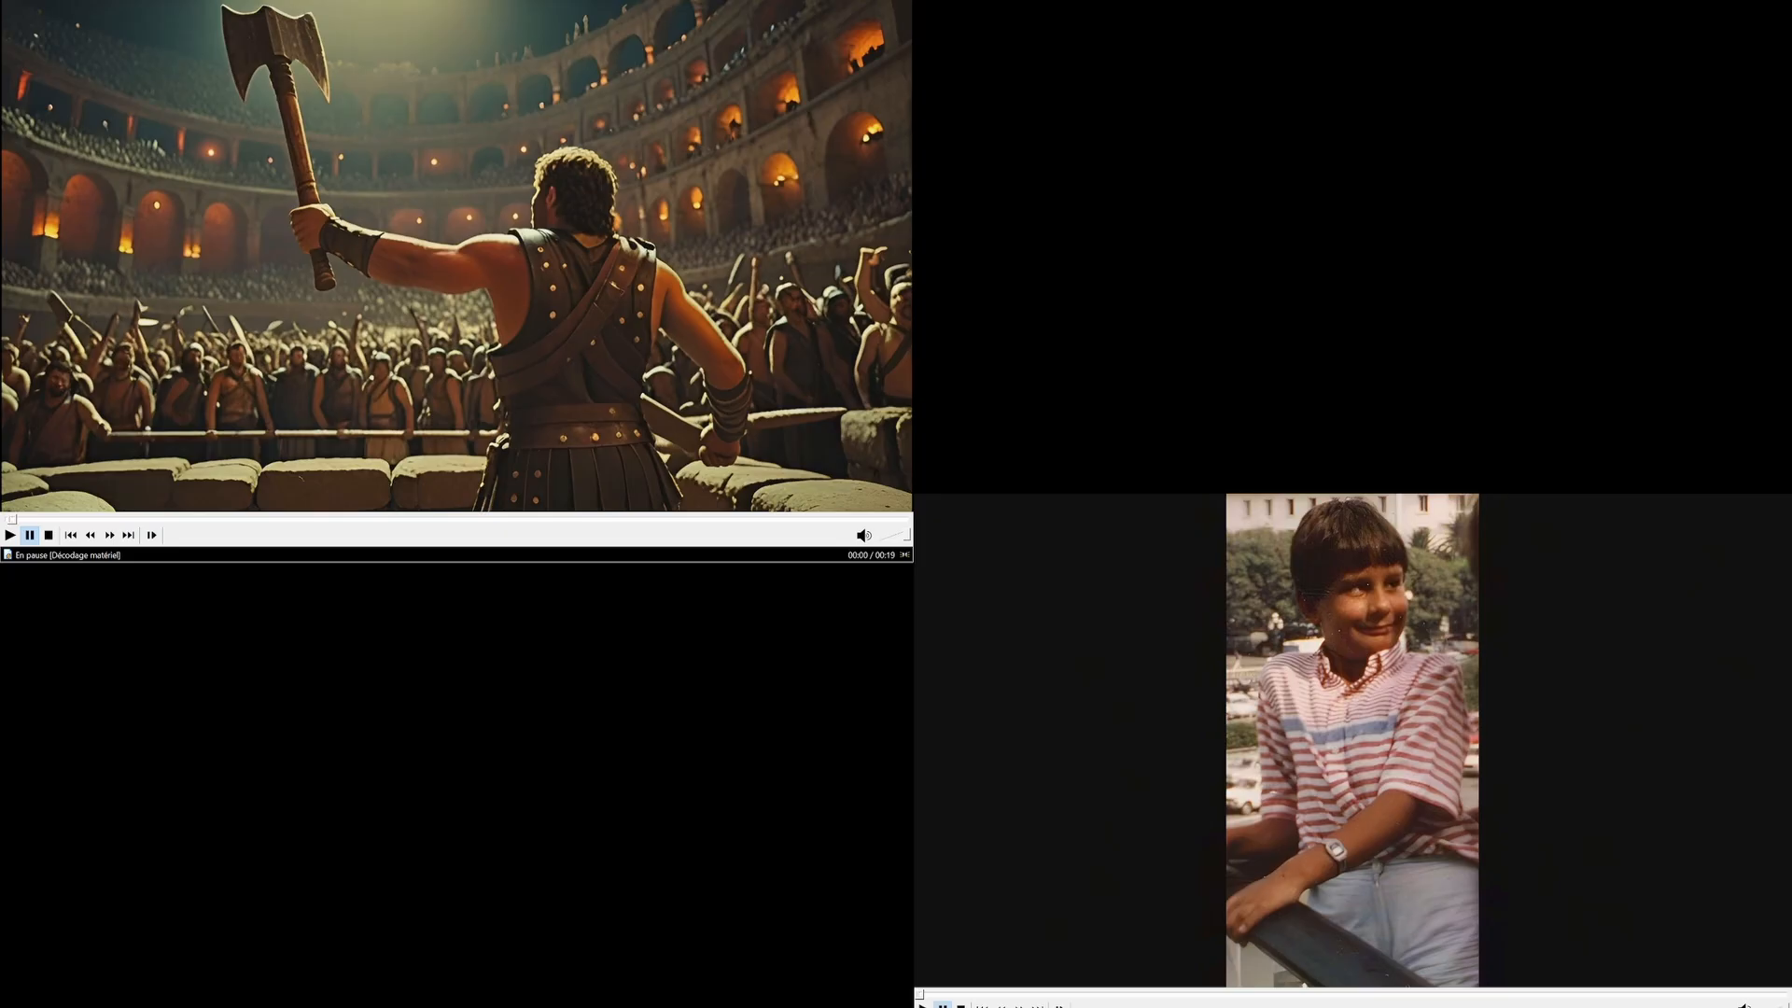
Switch back to the browser and reopen the saved clips library
key(alt+Tab)
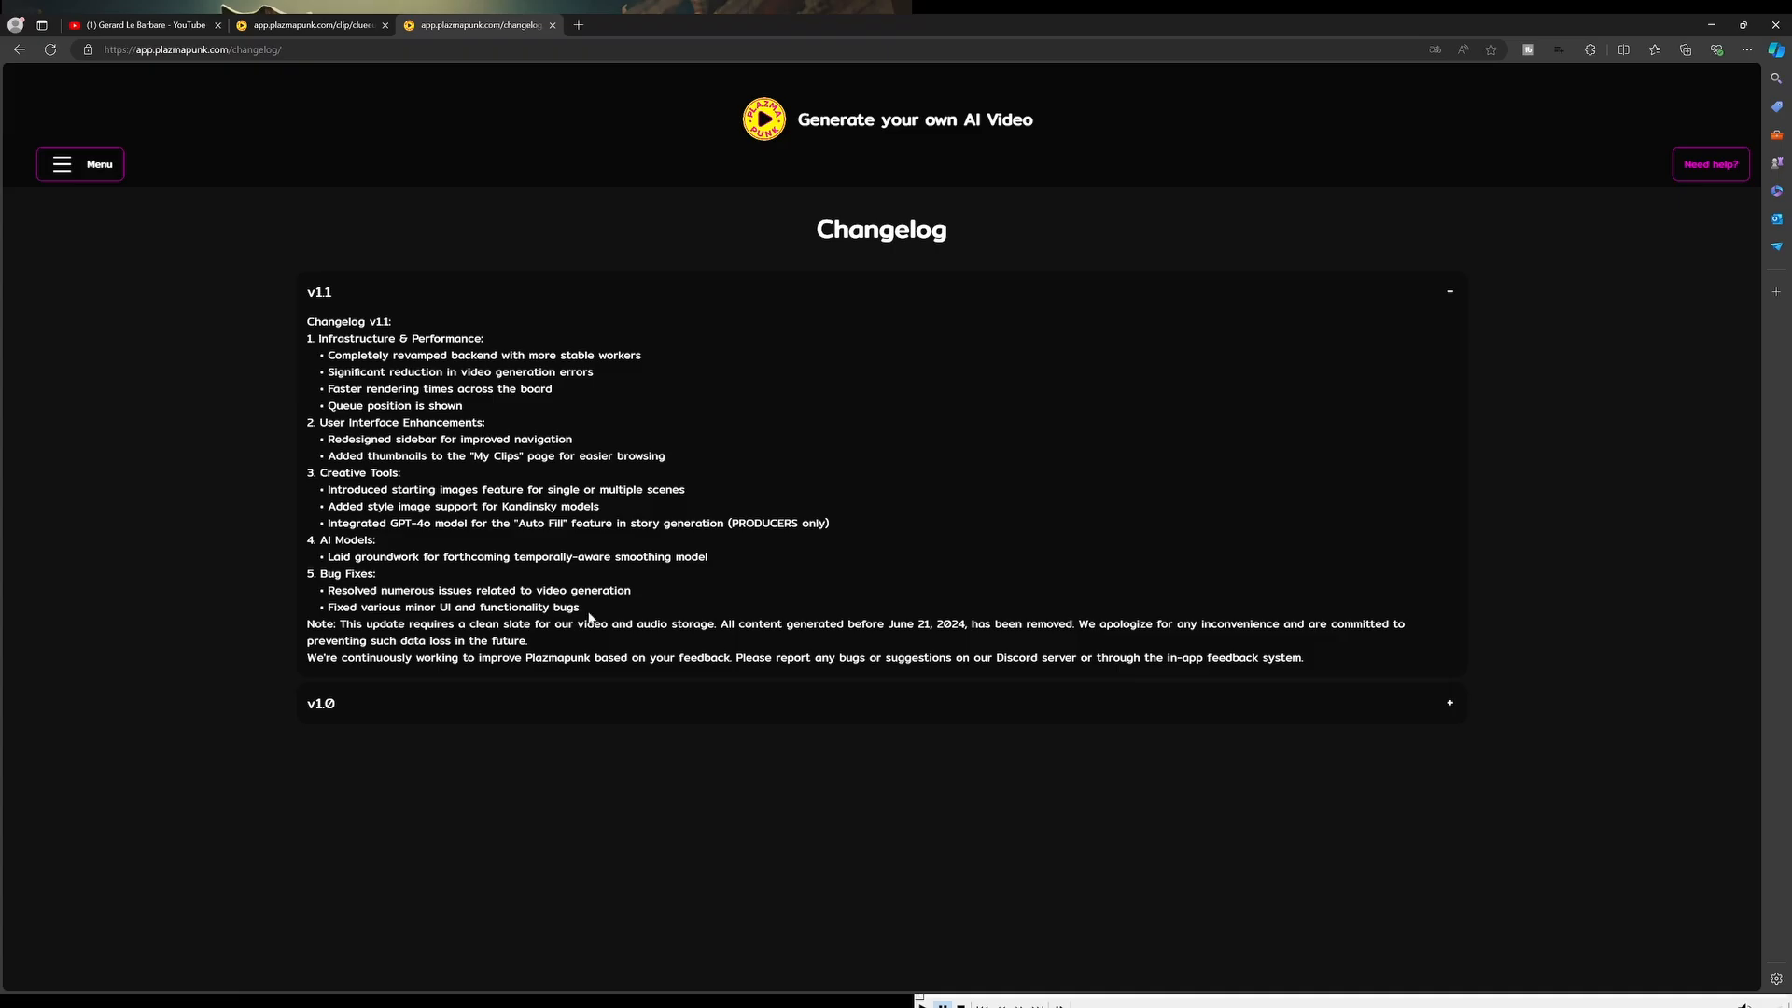
click(80, 165)
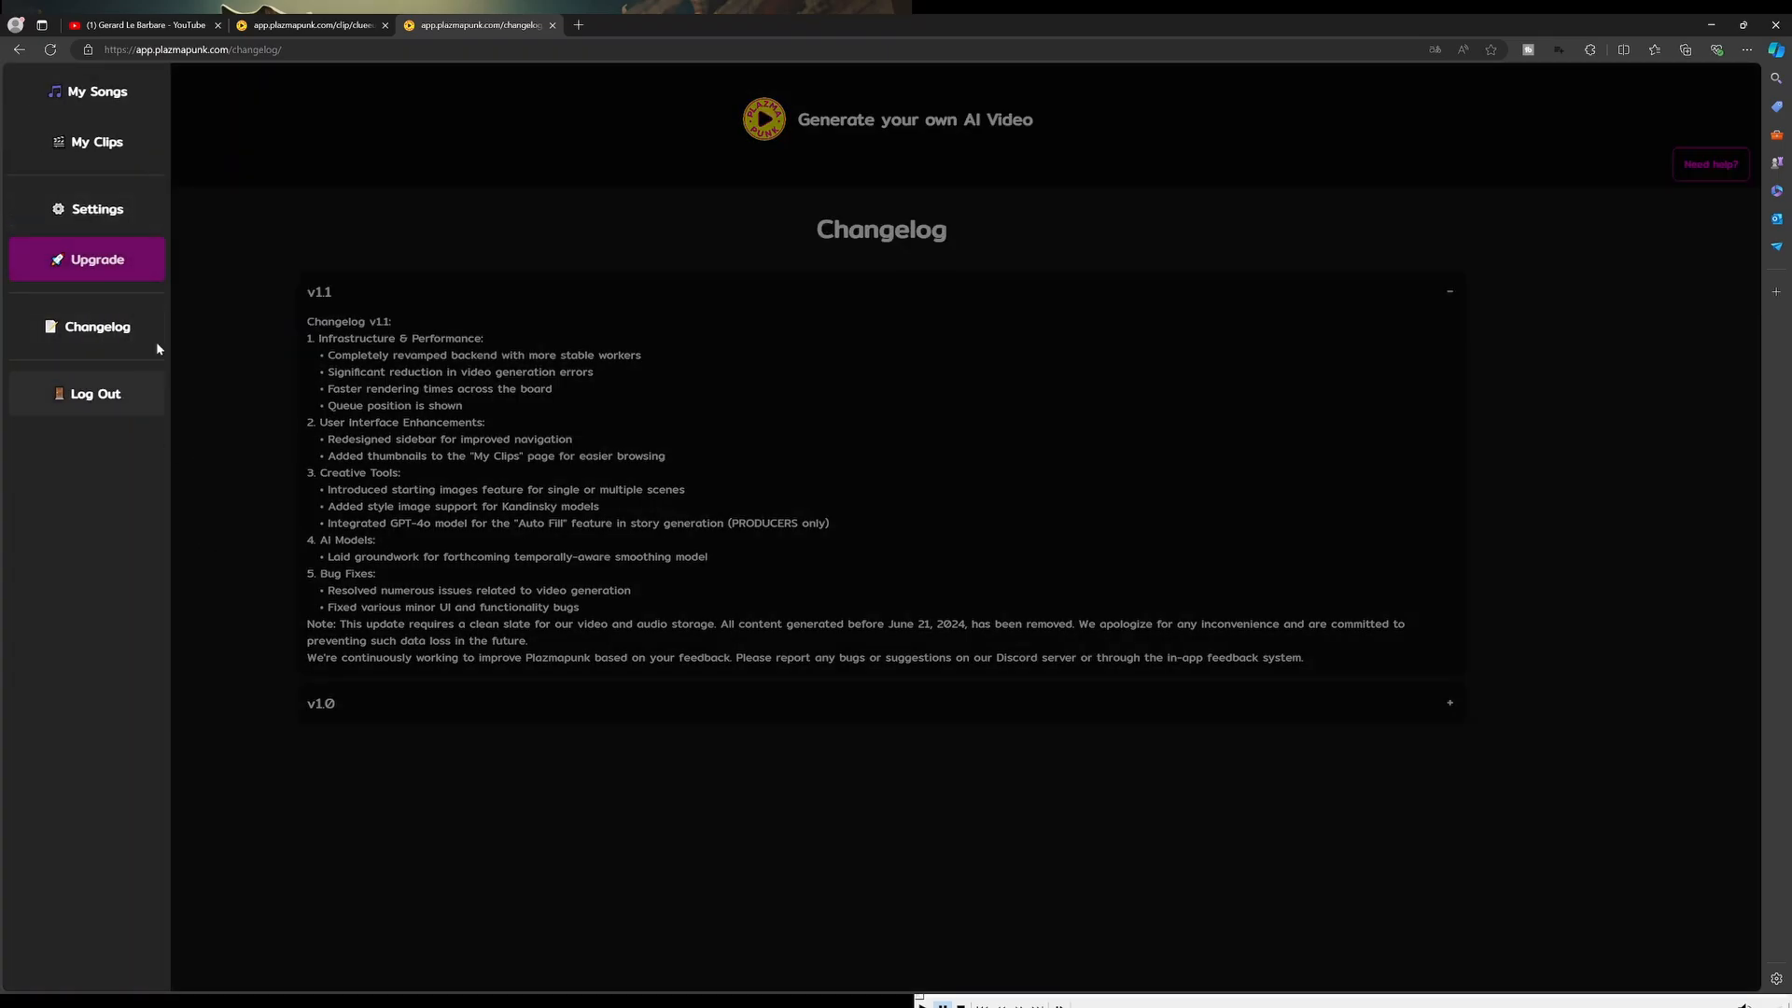
click(104, 142)
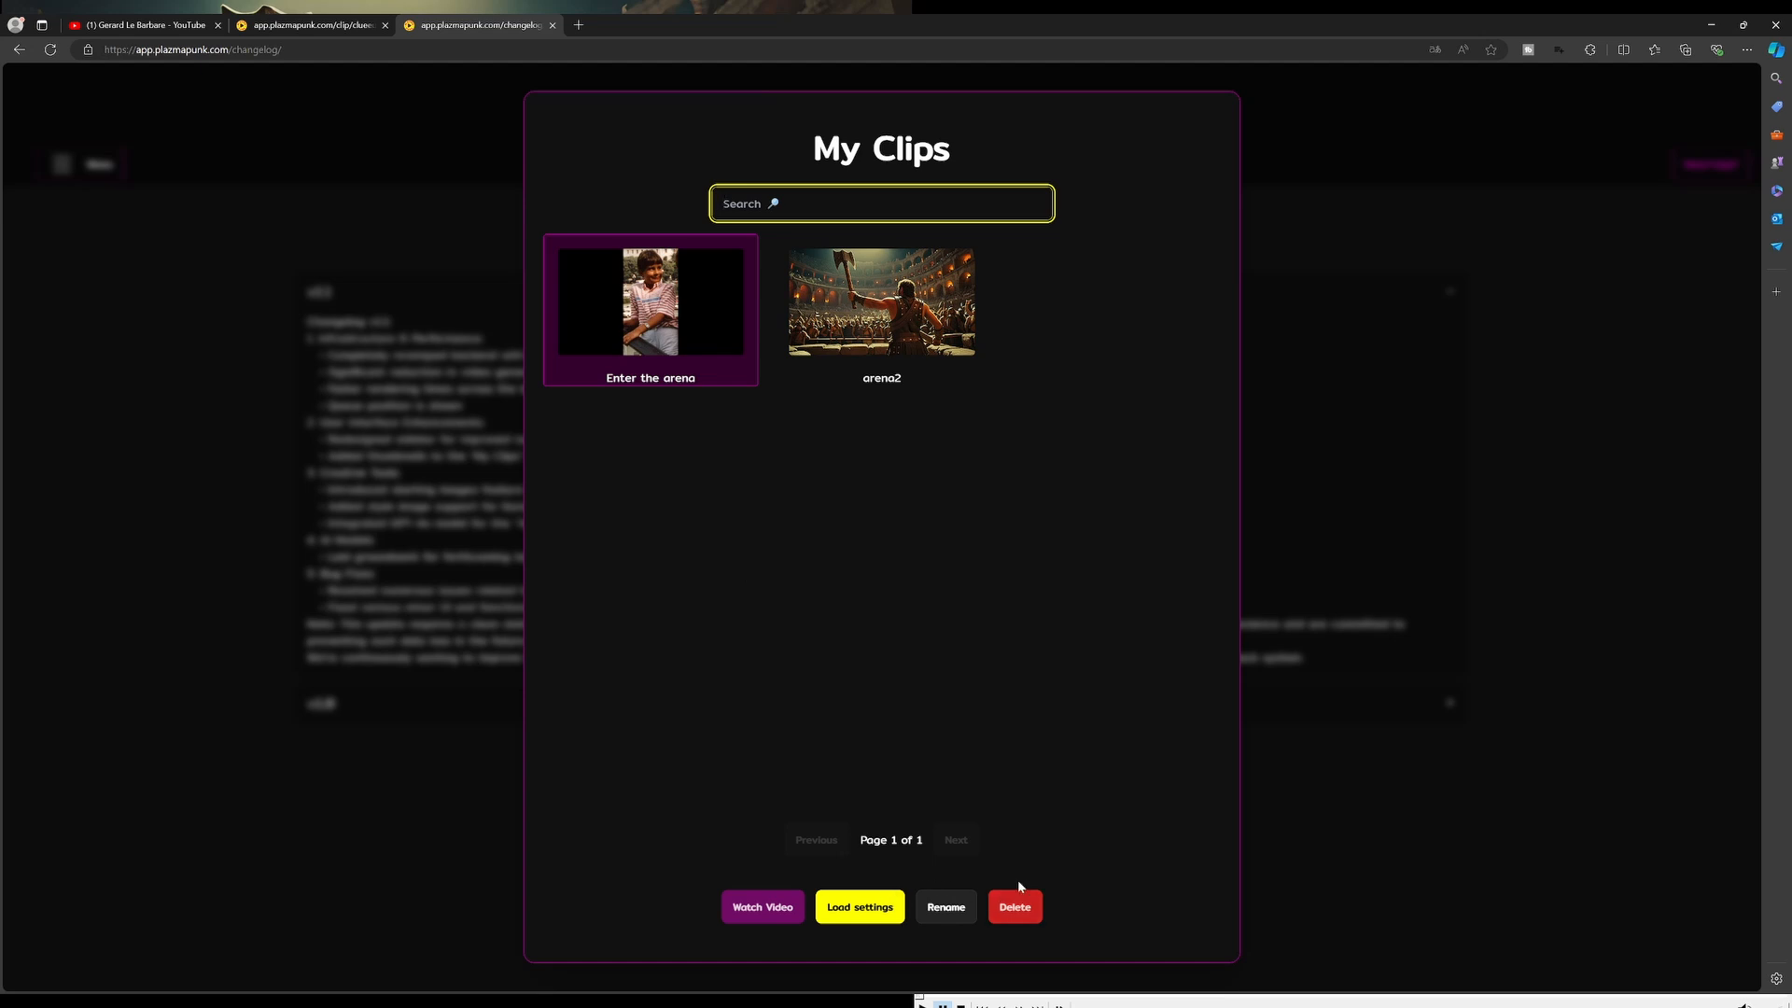
click(458, 845)
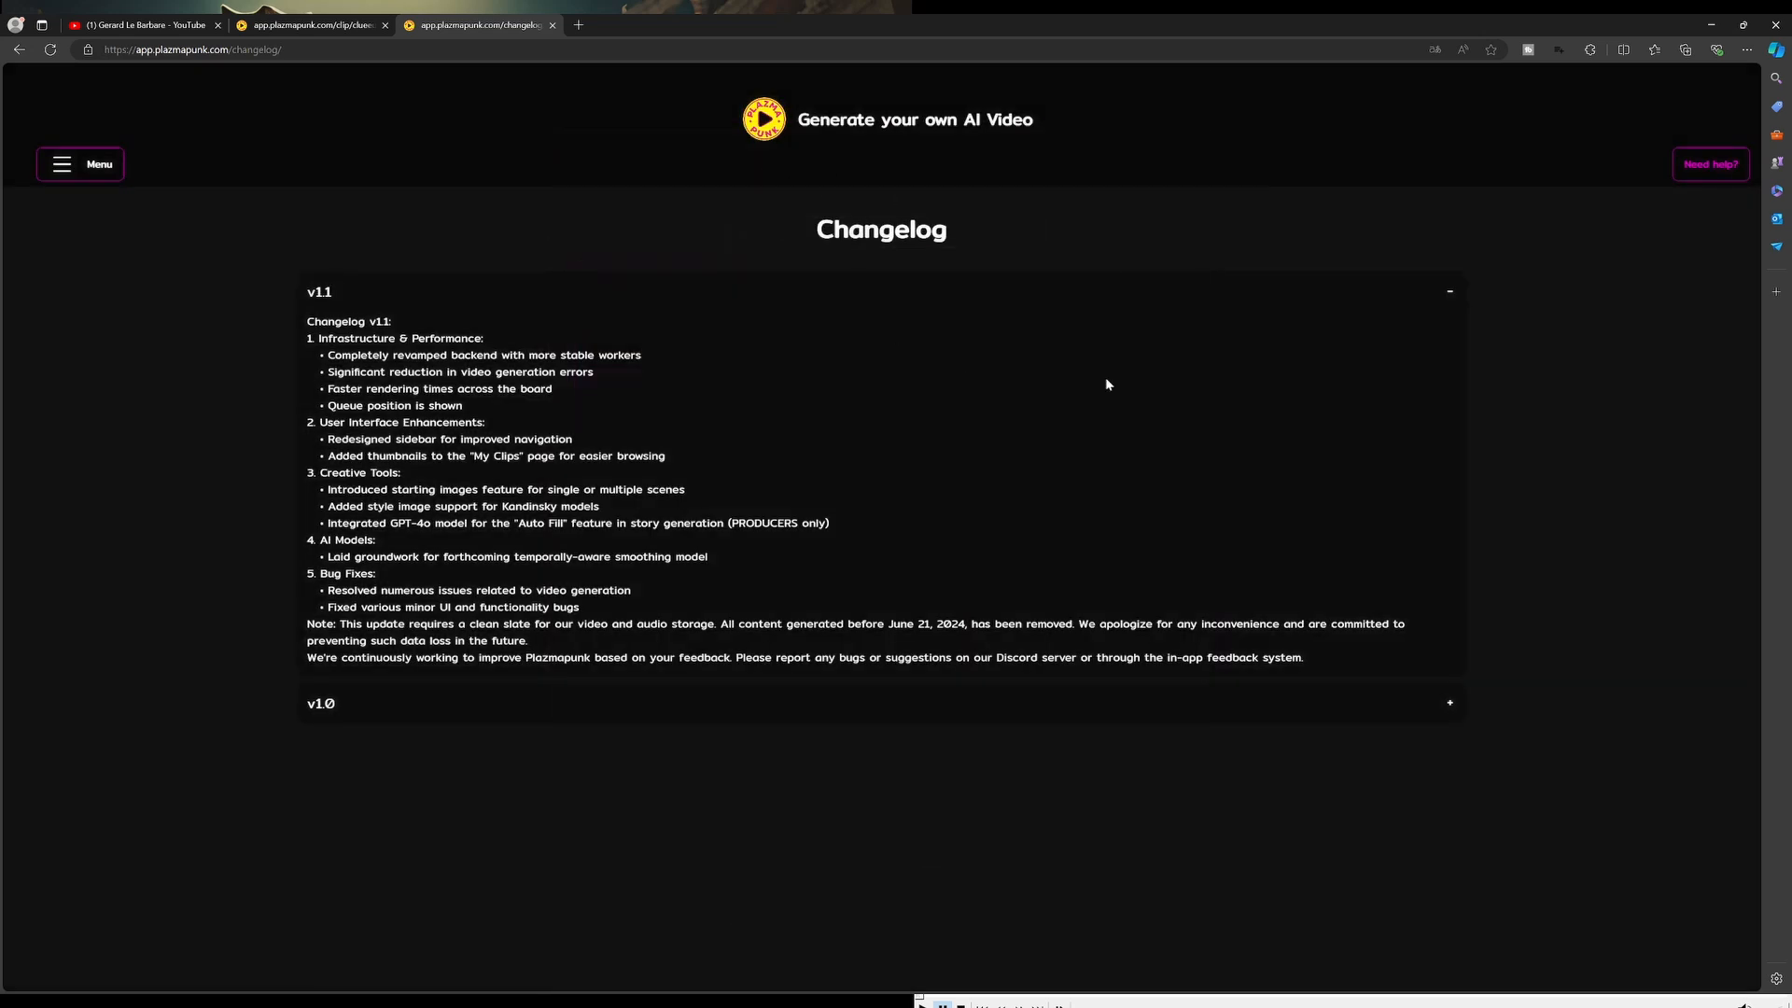